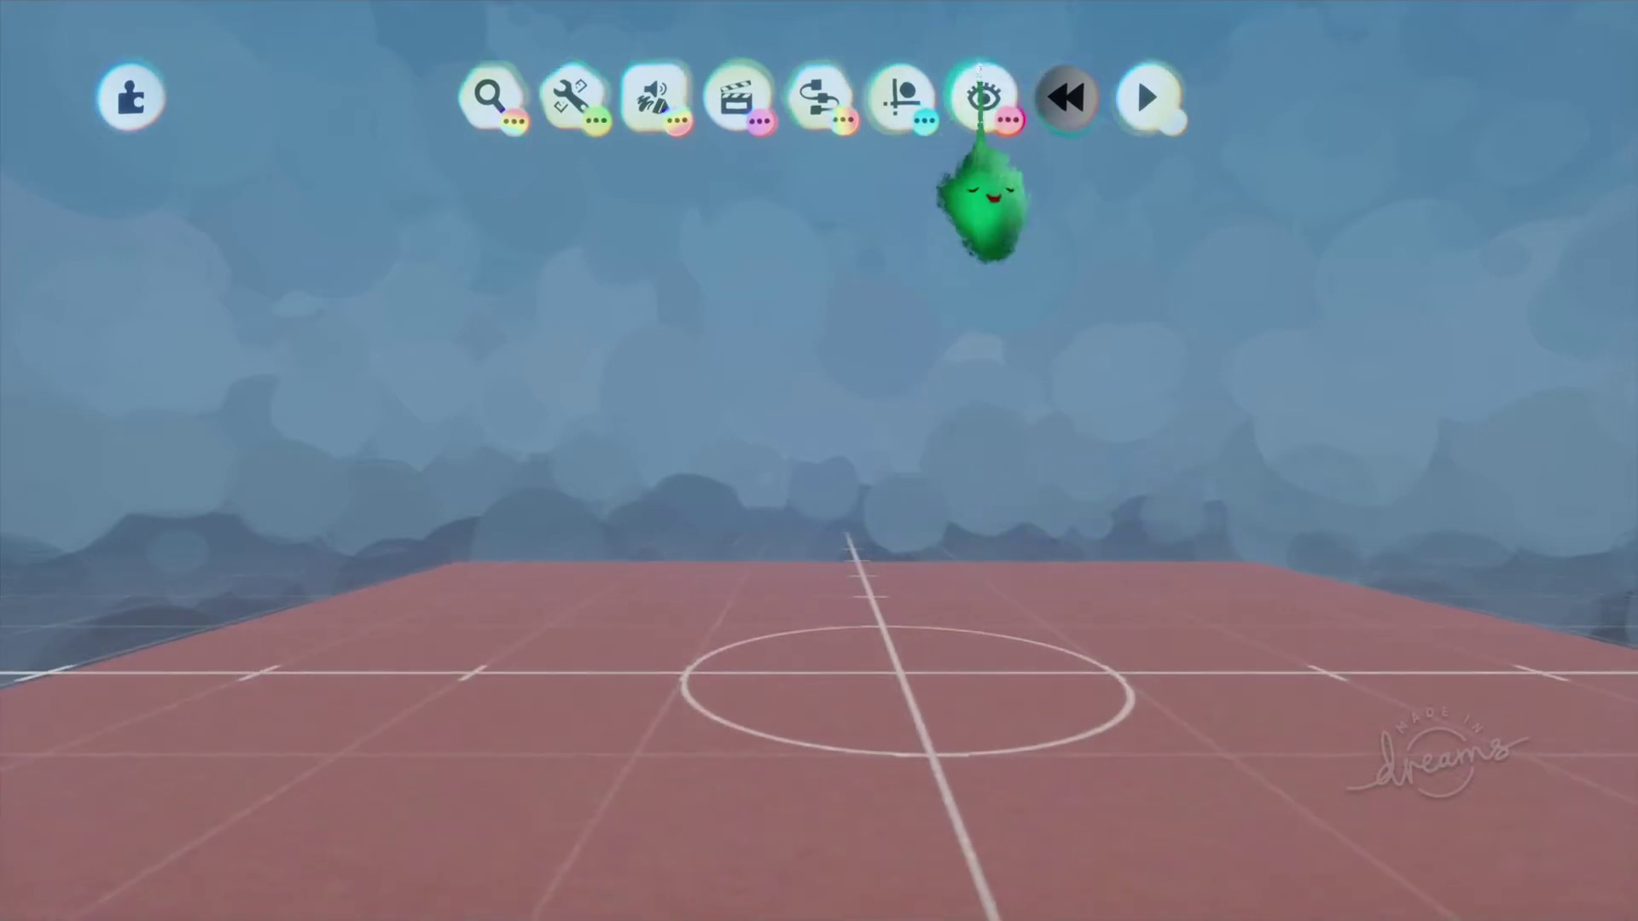
Step: Sculpt a cube on the court floor inside the centre circle and leave sculpt mode
left_click(900, 96)
left_click(701, 184)
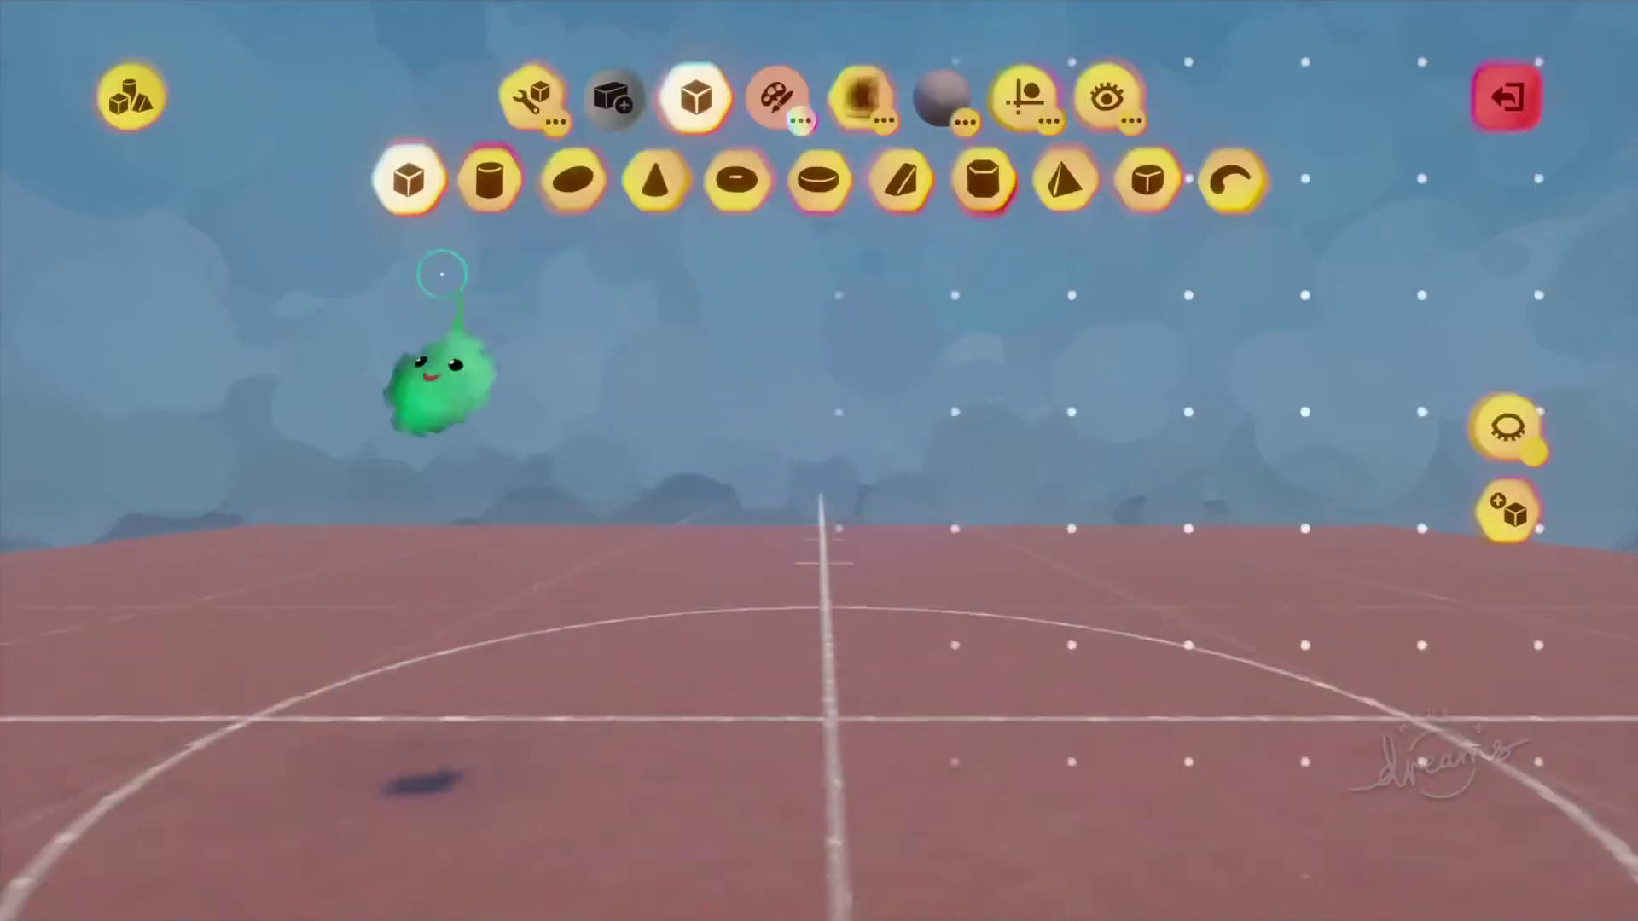
left_click(408, 180)
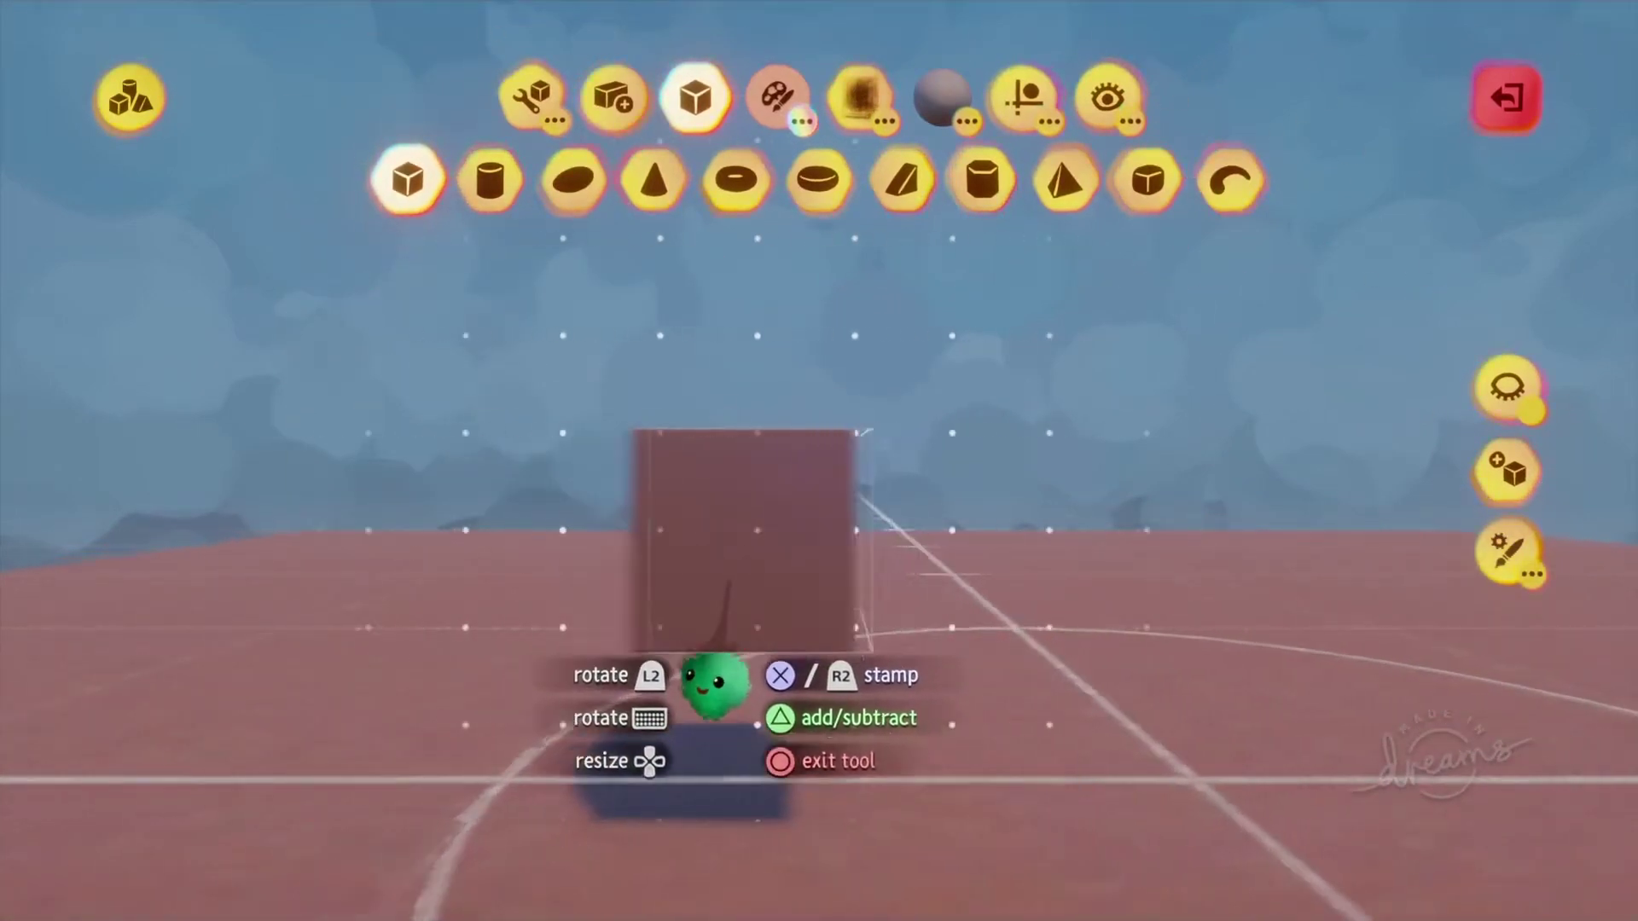
left_click(724, 712)
key("Escape")
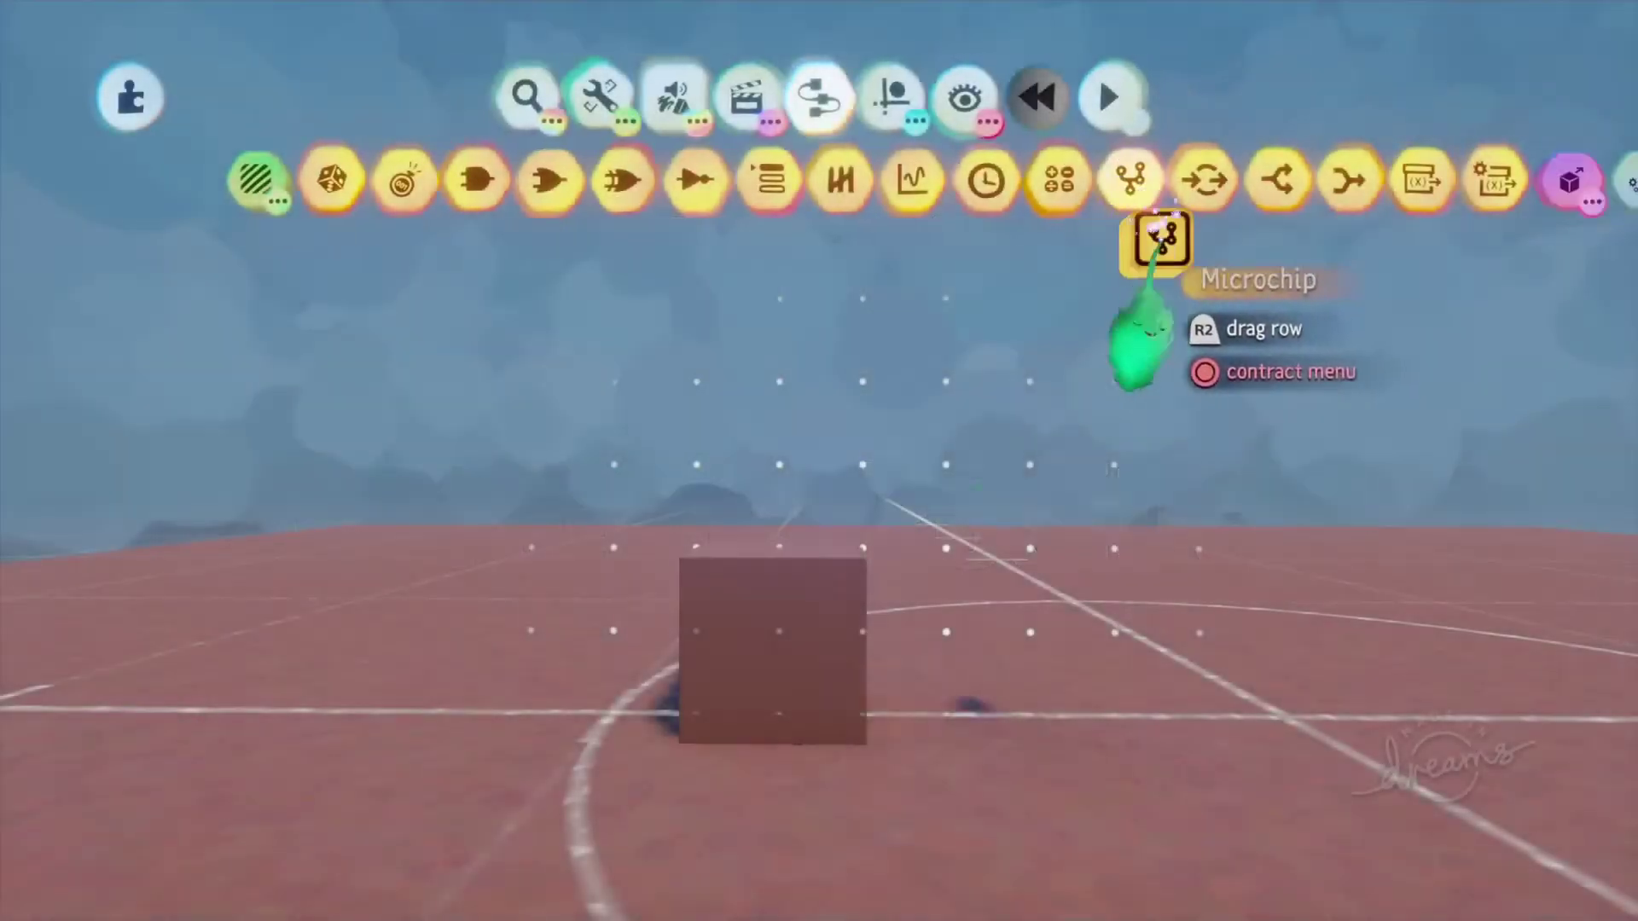
Step: Stamp a Microchip on the cube's front face and move its canvas above the cube
left_click(1152, 247)
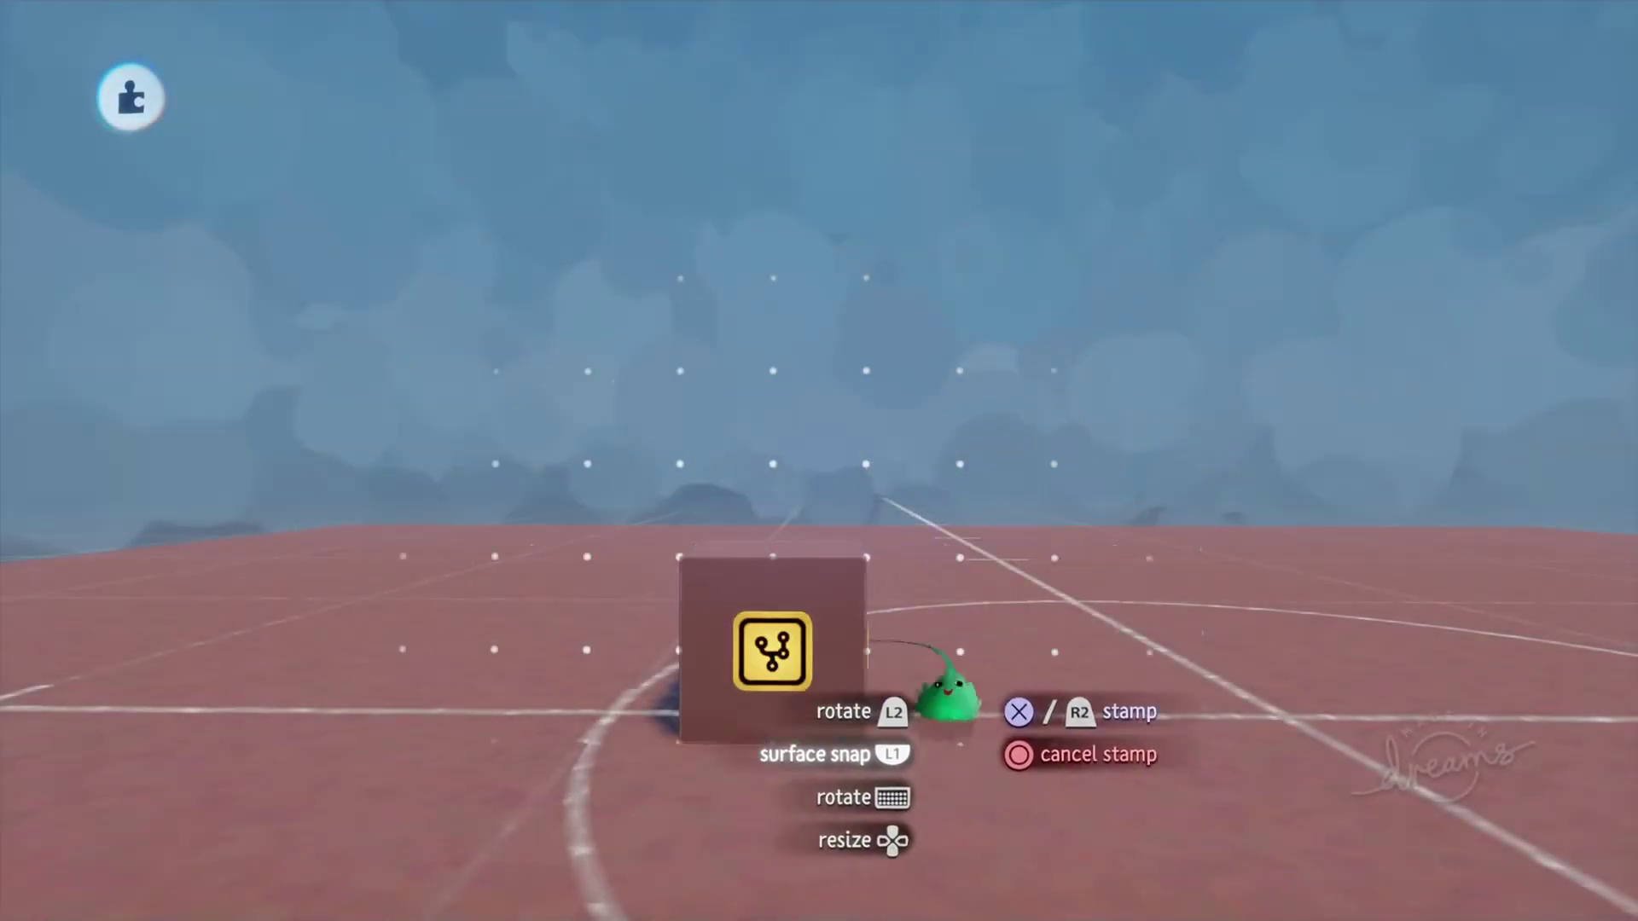
left_click(780, 655)
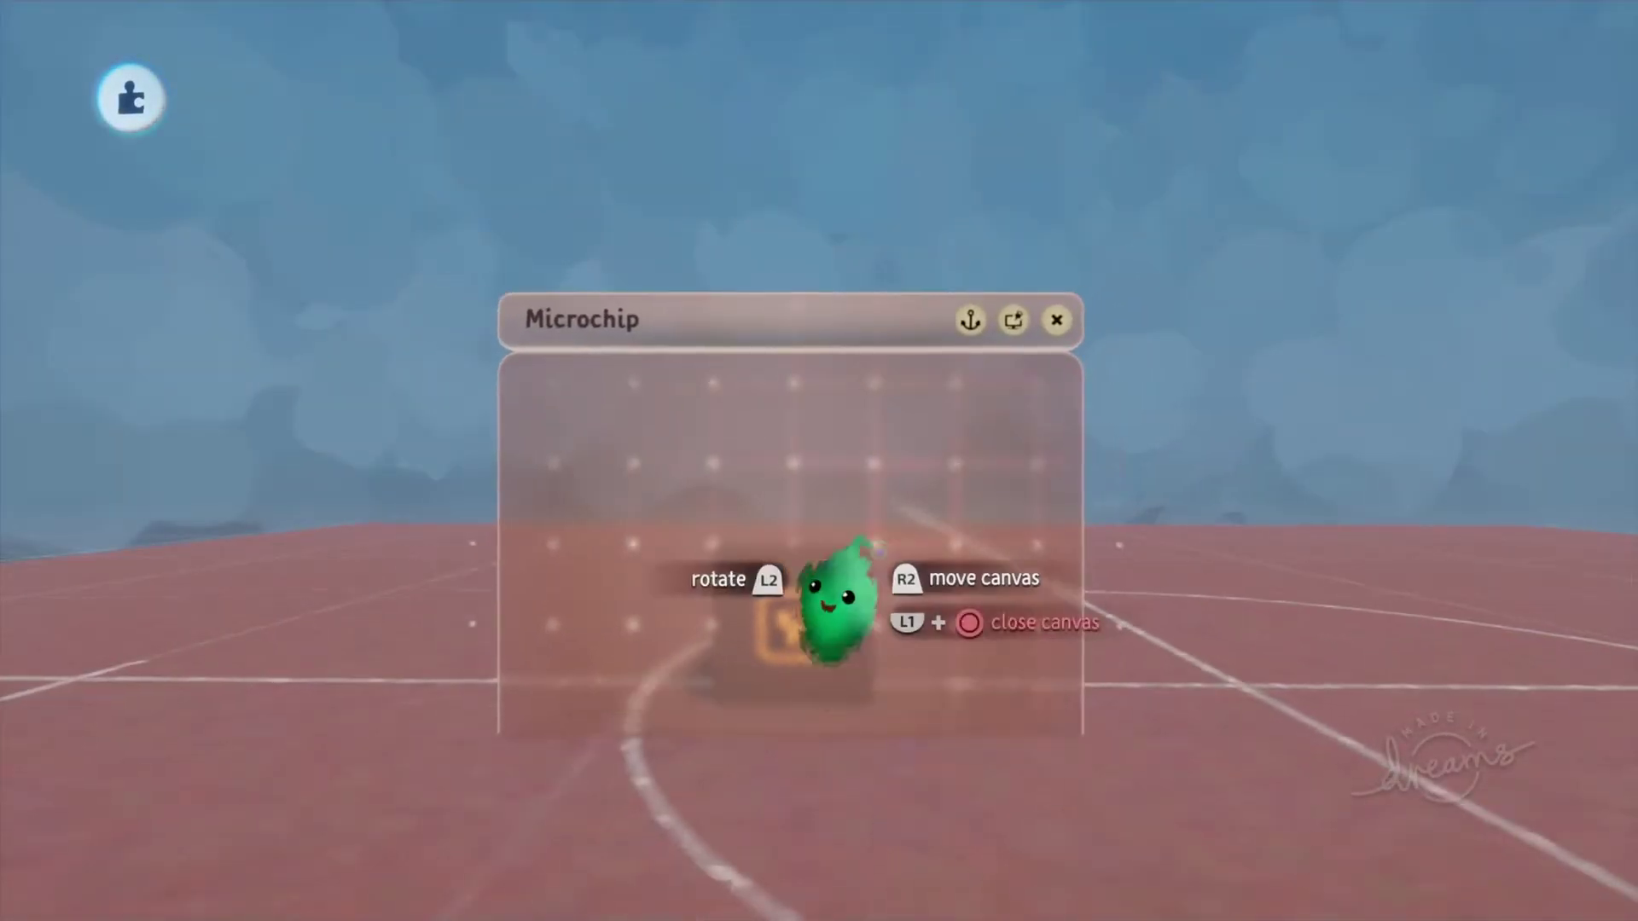
left_click_drag(882, 513, 892, 223)
left_click_drag(884, 463, 884, 376)
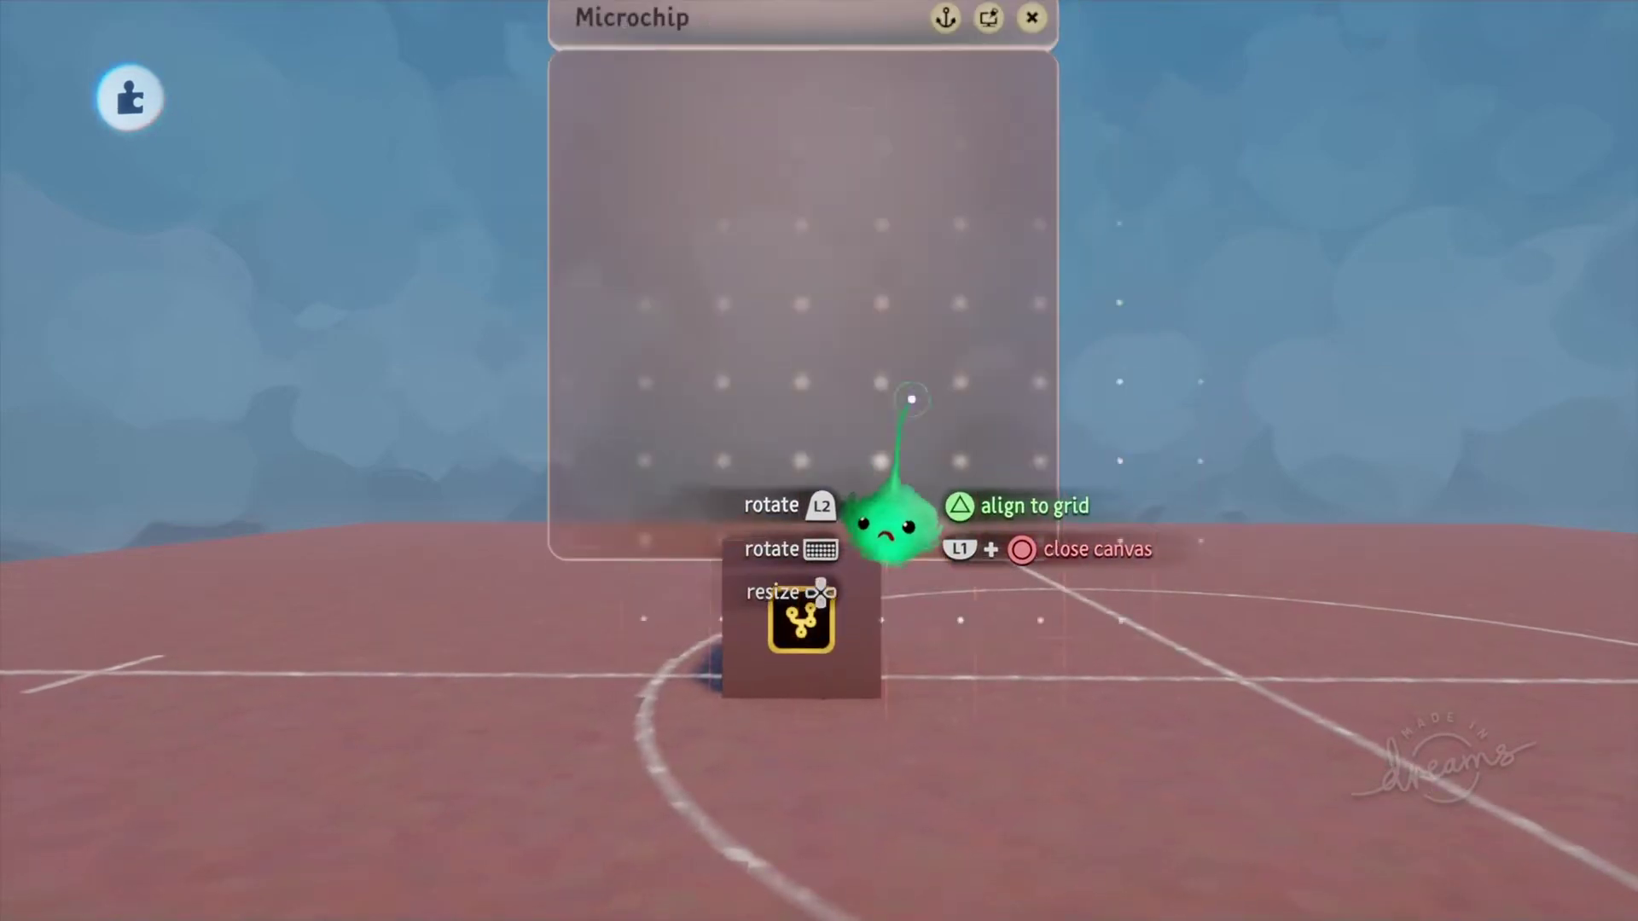
Step: Place a Tag gadget inside the cube's microchip and close the Tag's settings
key("square")
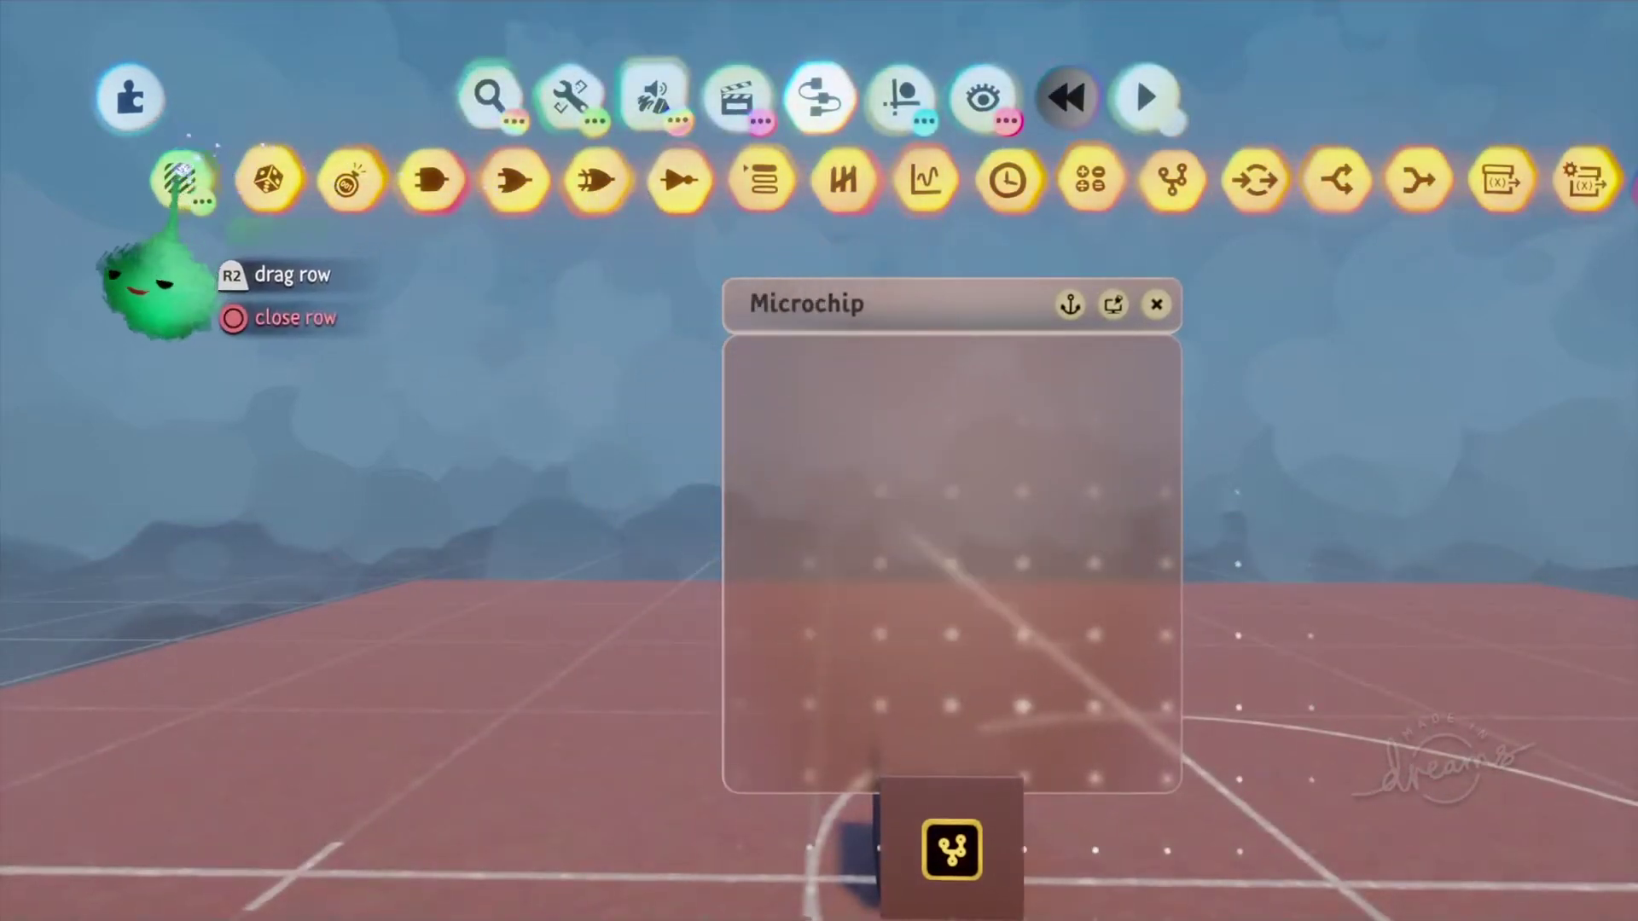
left_click(182, 173)
left_click(182, 178)
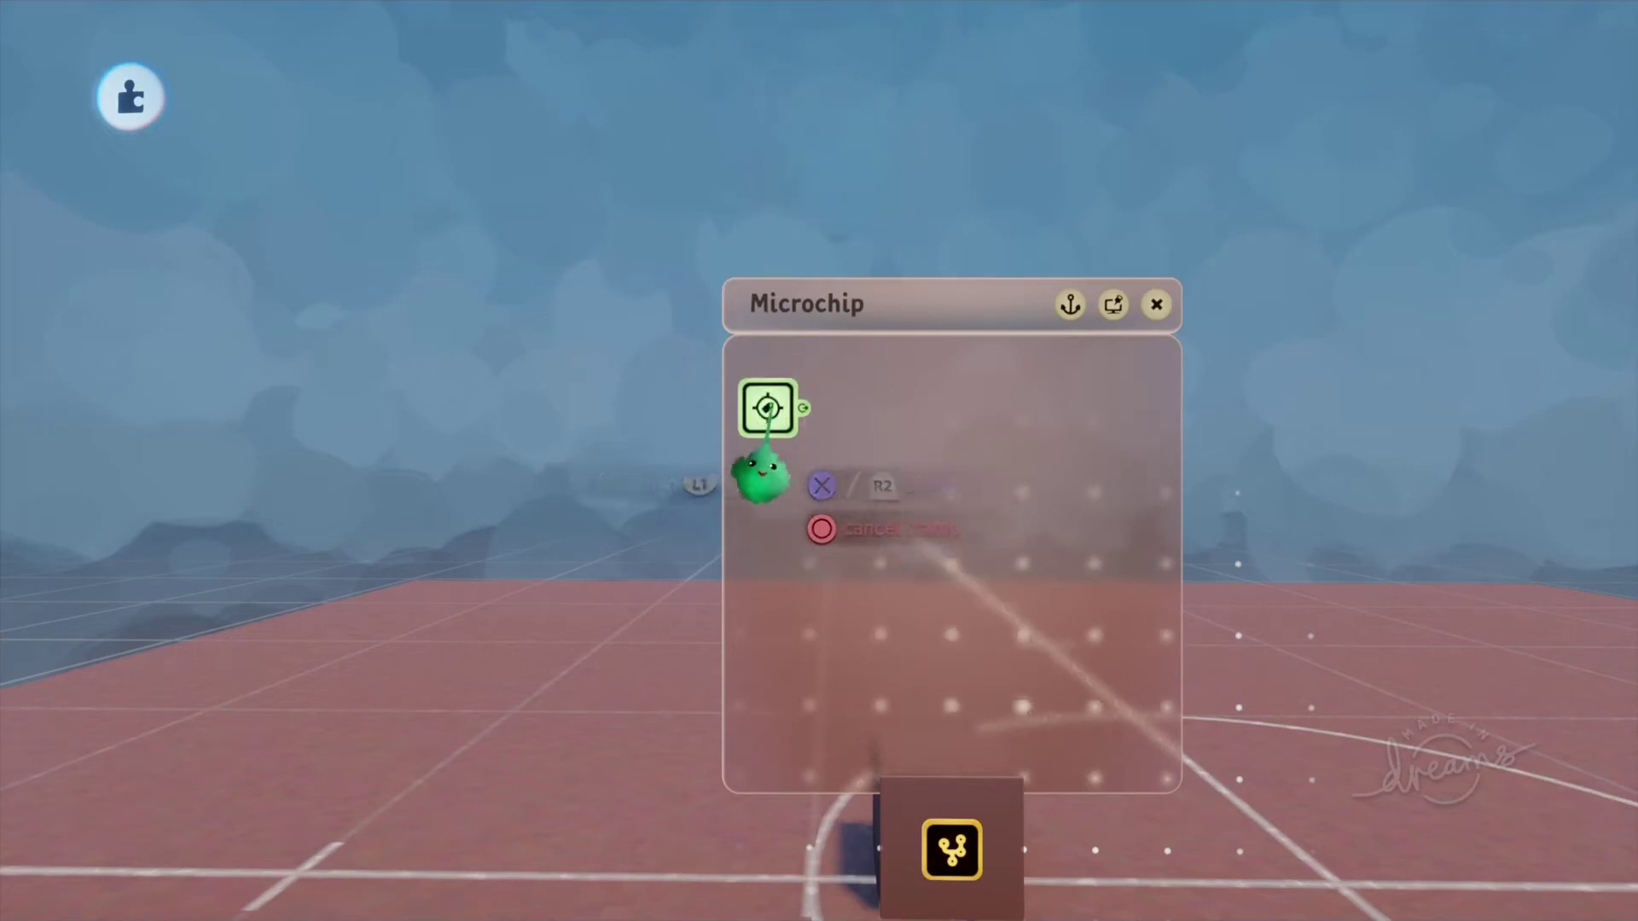
left_click(755, 422)
middle_click_drag(755, 422, 824, 593)
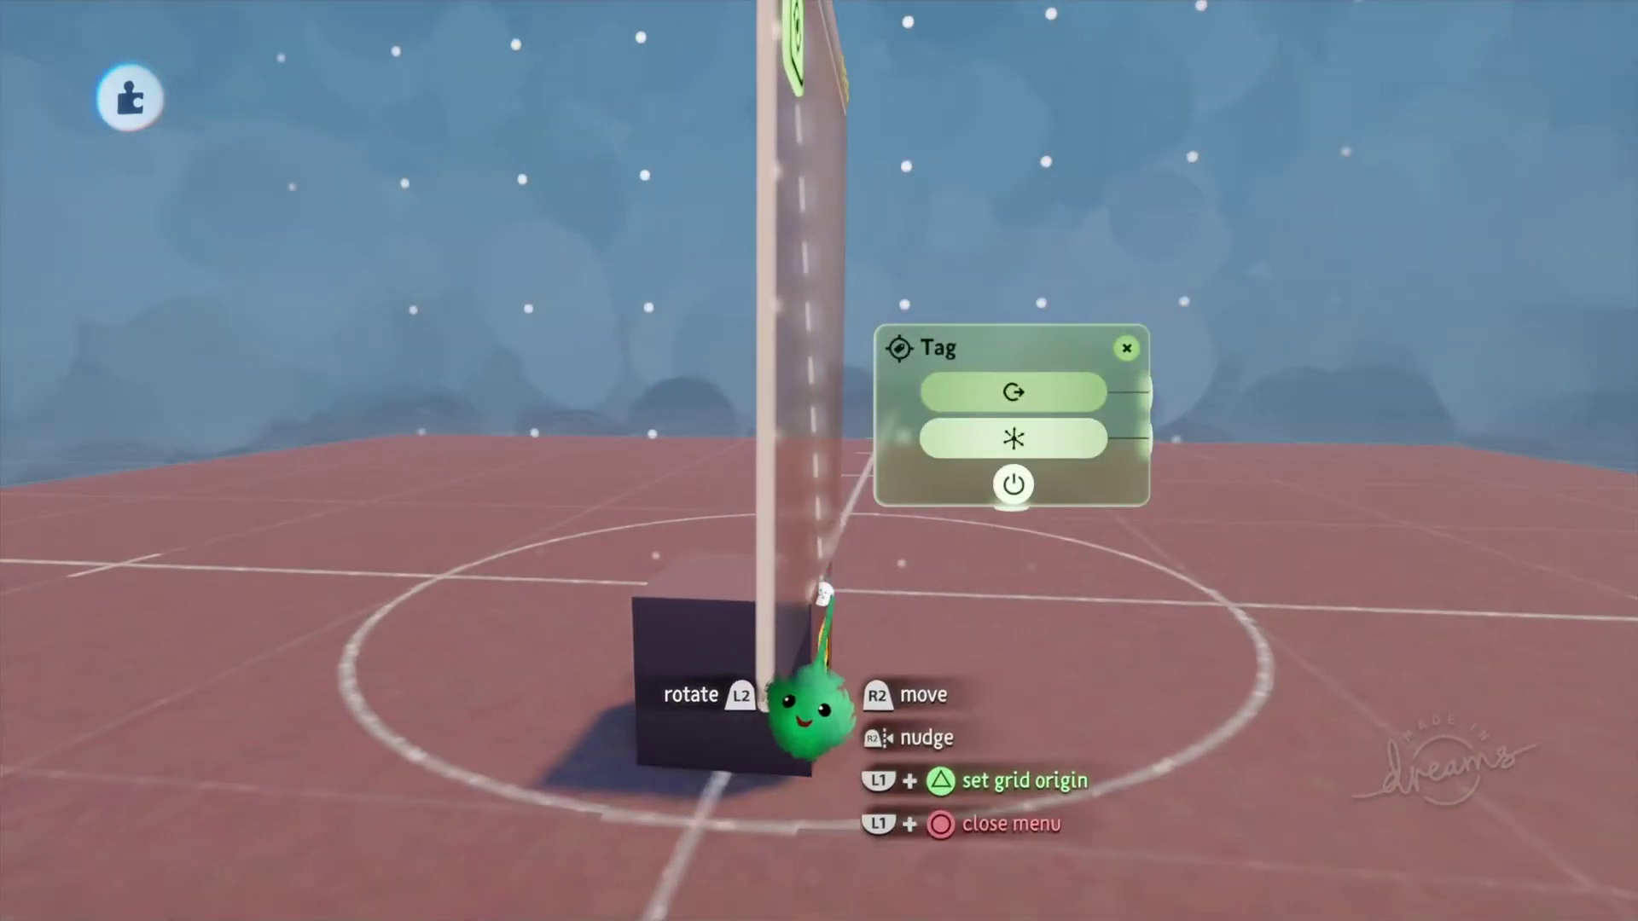
left_click_drag(809, 710, 807, 672)
middle_click_drag(787, 657, 933, 499)
key("Escape")
middle_click_drag(980, 585, 775, 463)
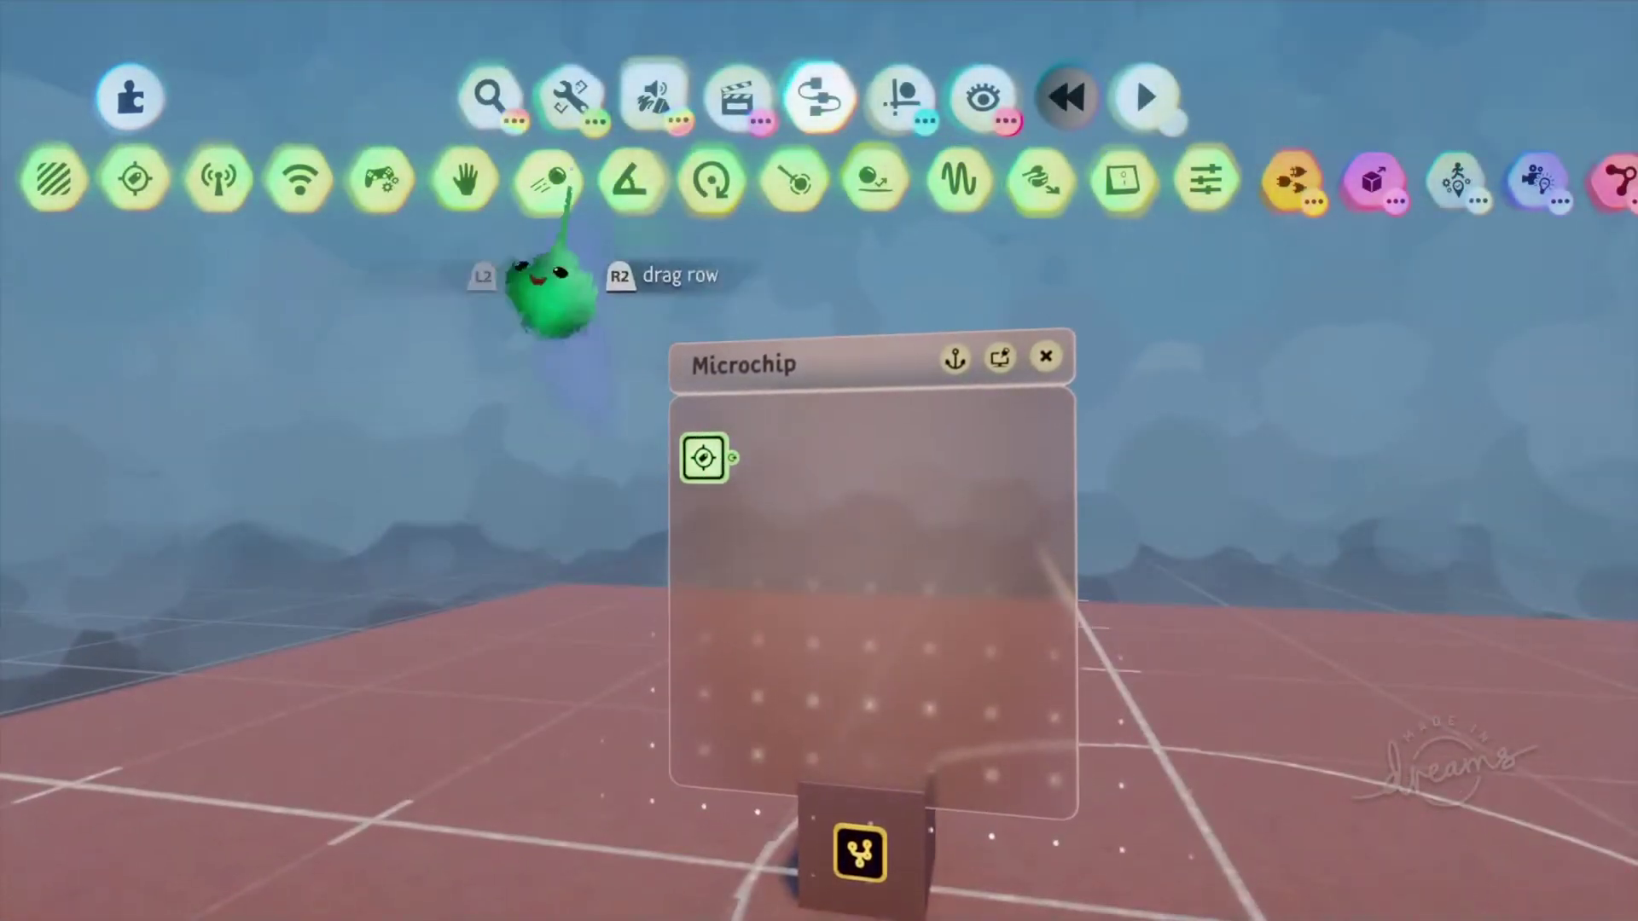
Step: Add a Splitter beside the Tag, wire the Tag's lower output into it and close the Tag's settings
left_click(1295, 176)
middle_click_drag(1390, 322, 1298, 206)
left_click(1305, 194)
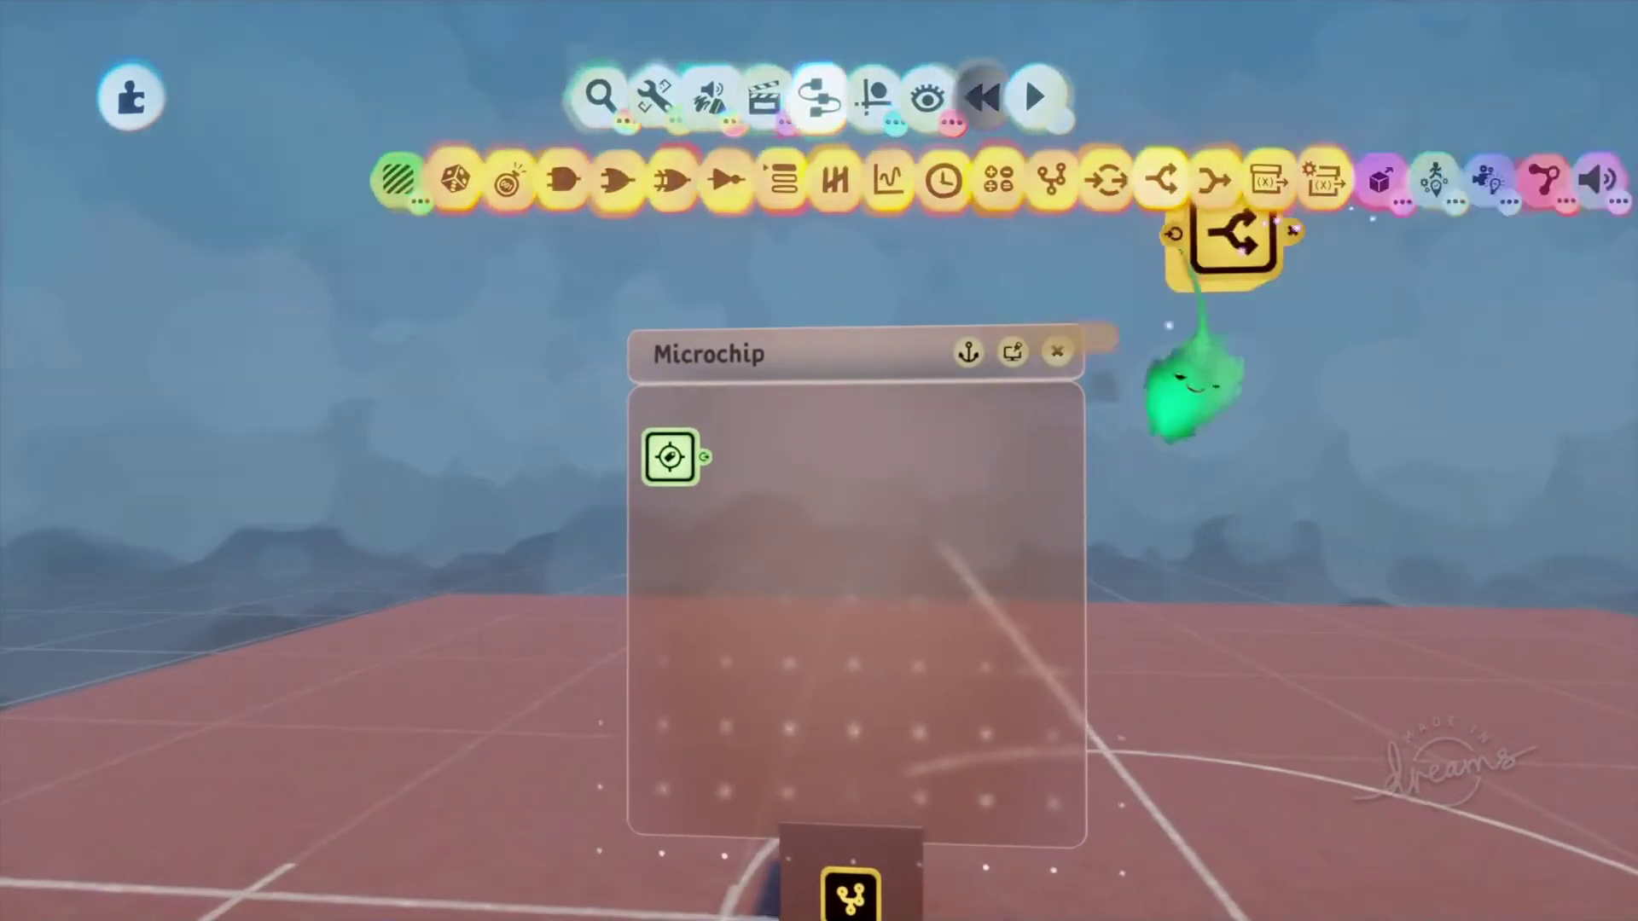
left_click(719, 457)
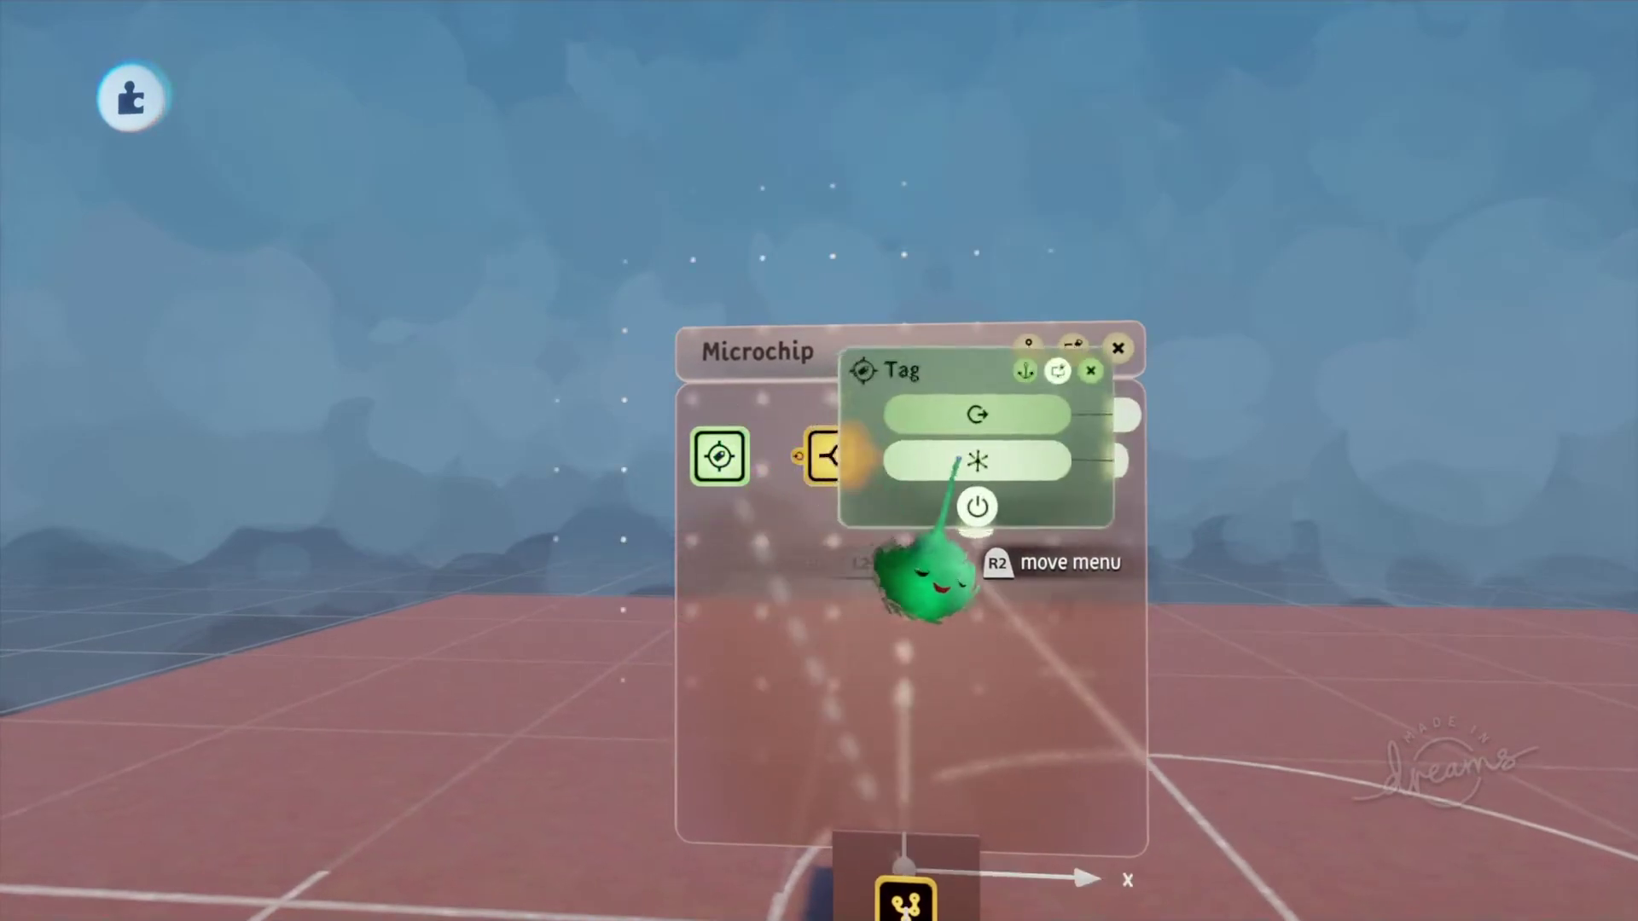
left_click_drag(780, 447, 798, 457)
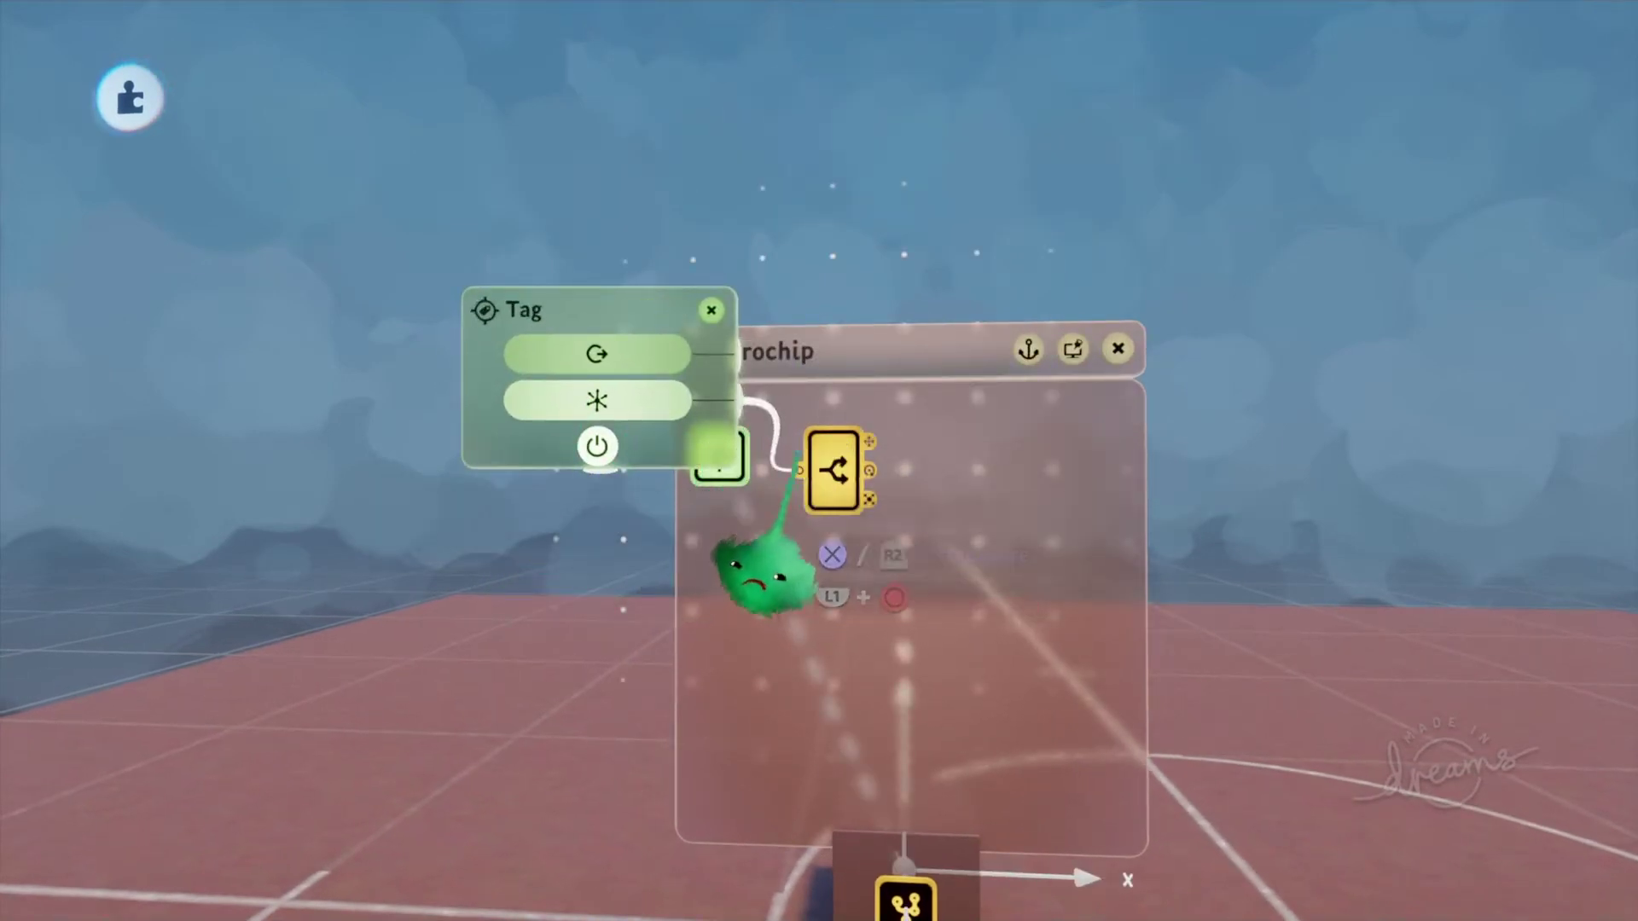
left_click(712, 310)
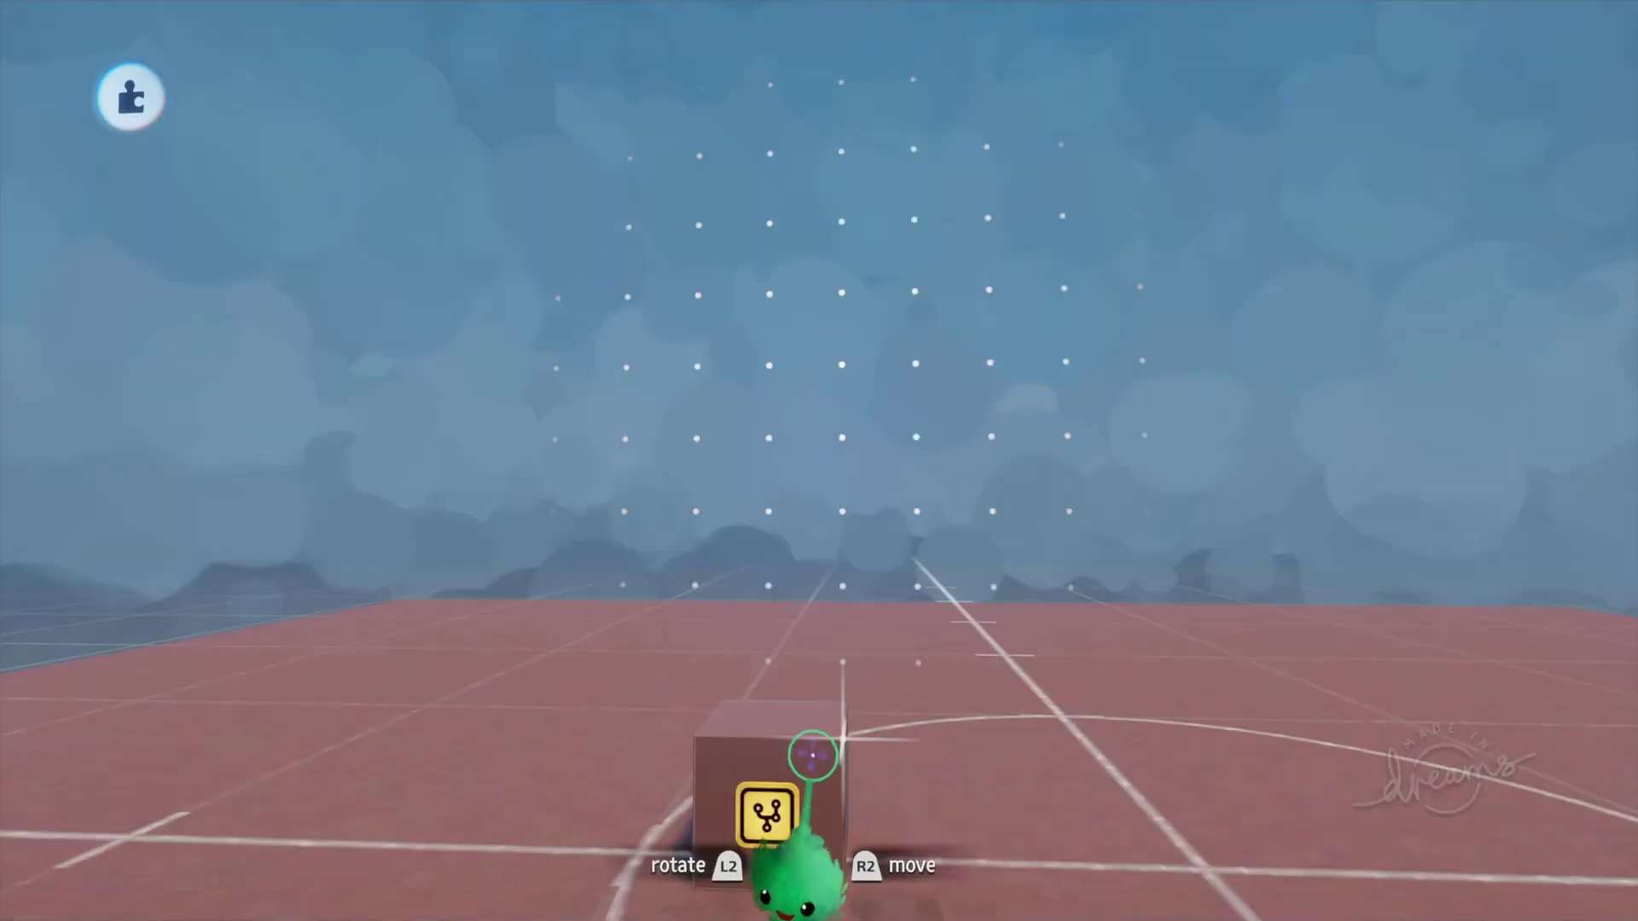
Step: Clone the cube with its microchip to the other side of the centre line and check the gadgets inside the clone
mouse_move(811, 755)
left_mouse_down()
mouse_move(1100, 746)
mouse_move(1067, 841)
left_mouse_up()
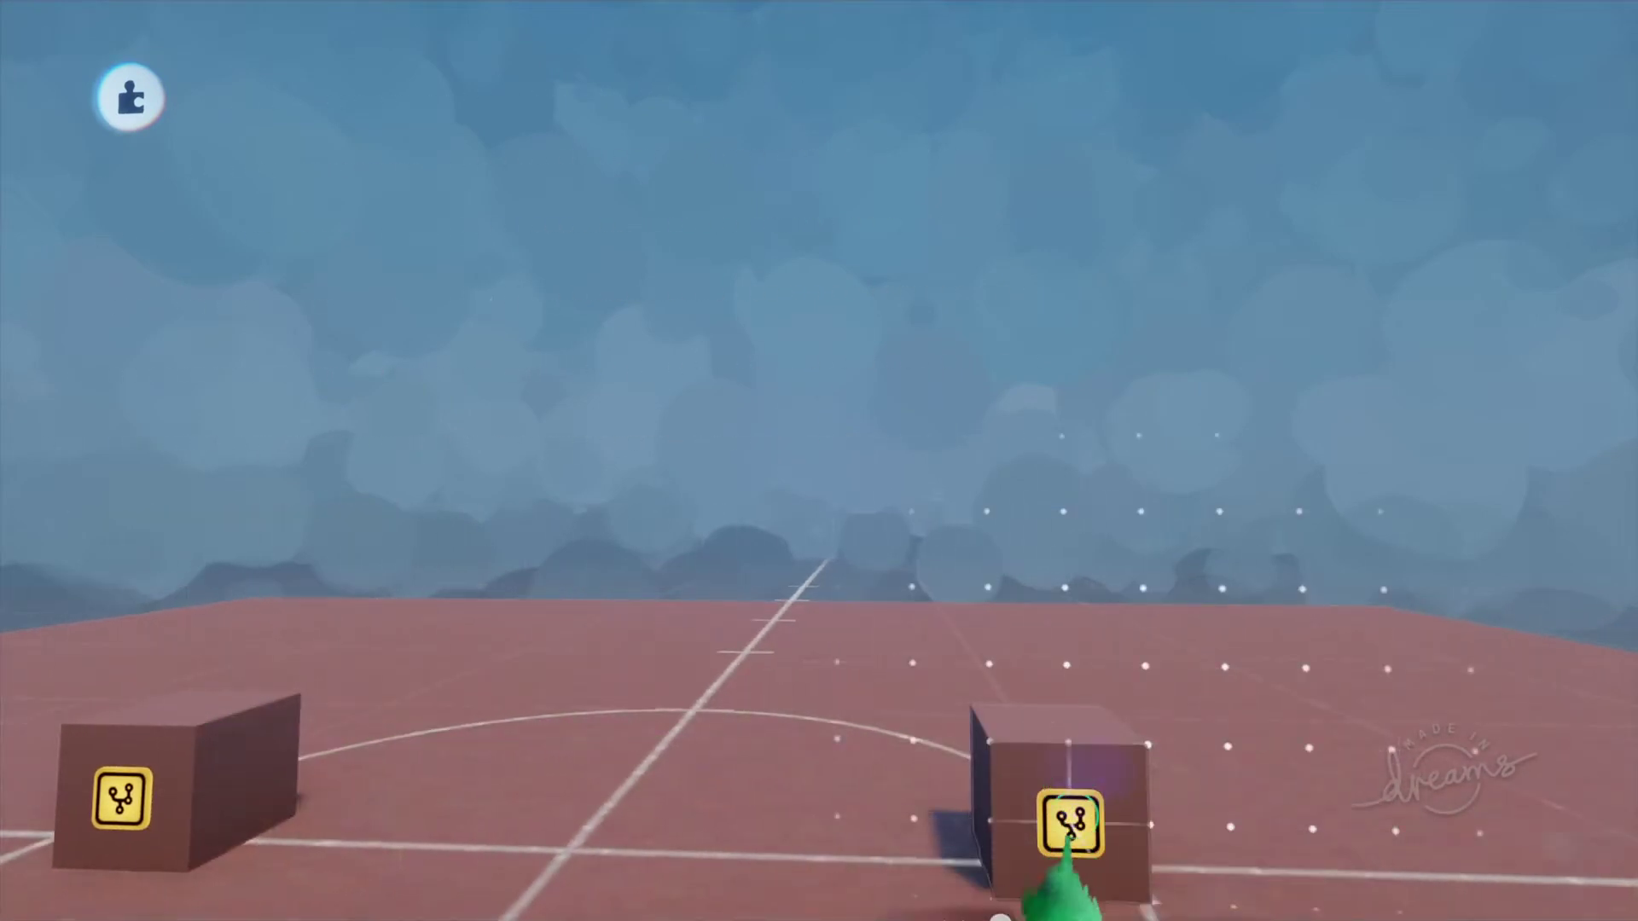
left_click(1056, 808)
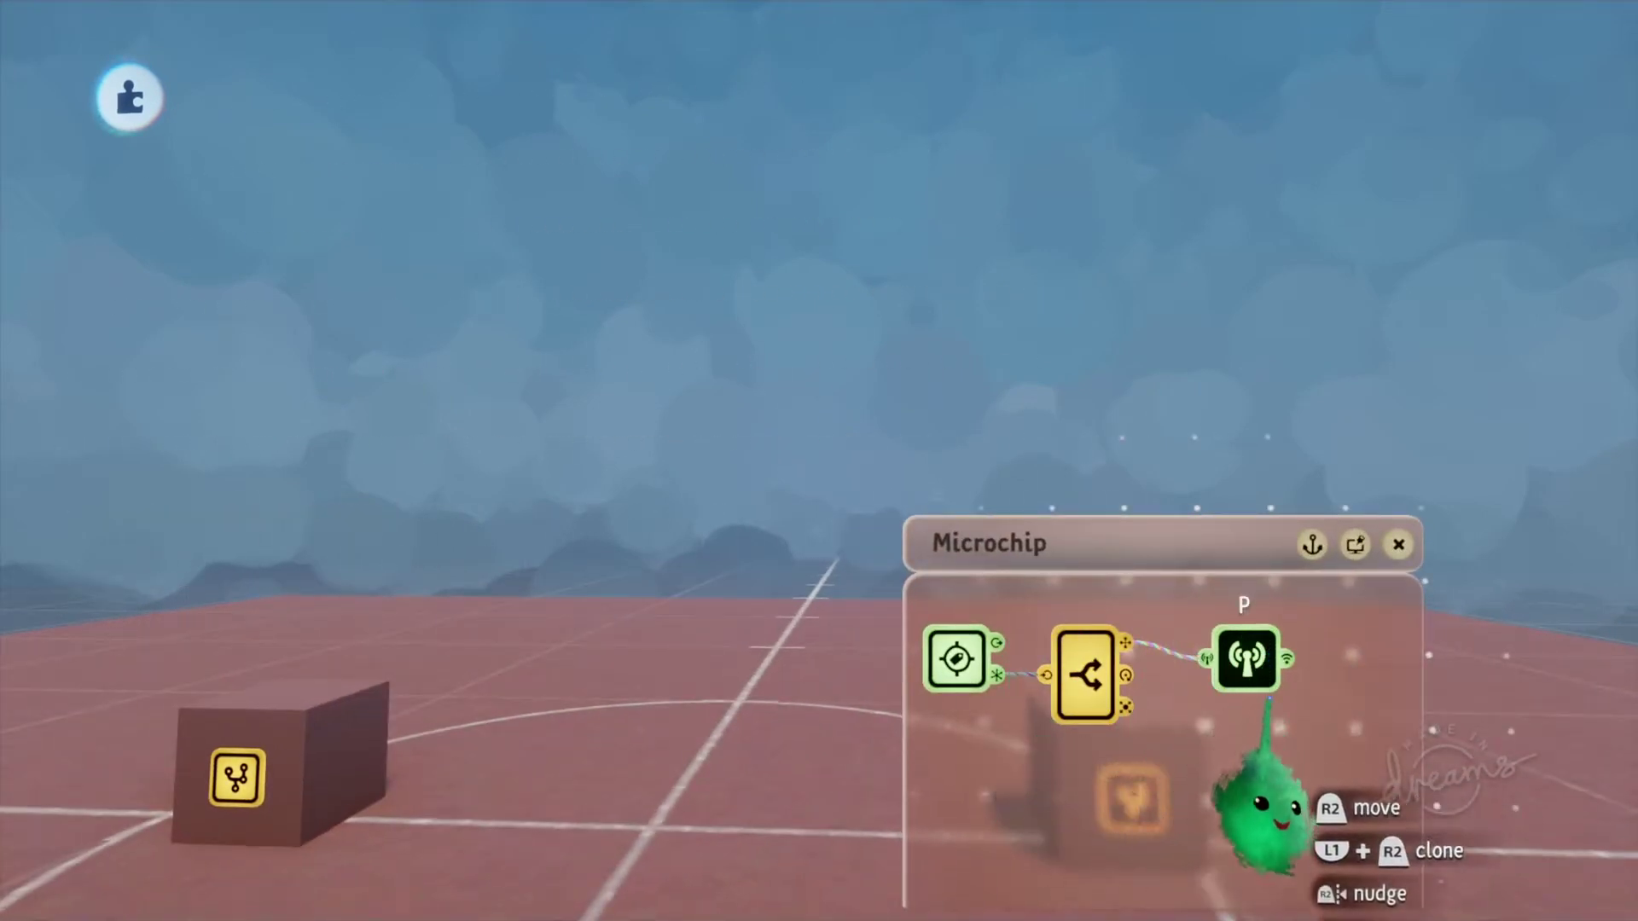
key("Escape")
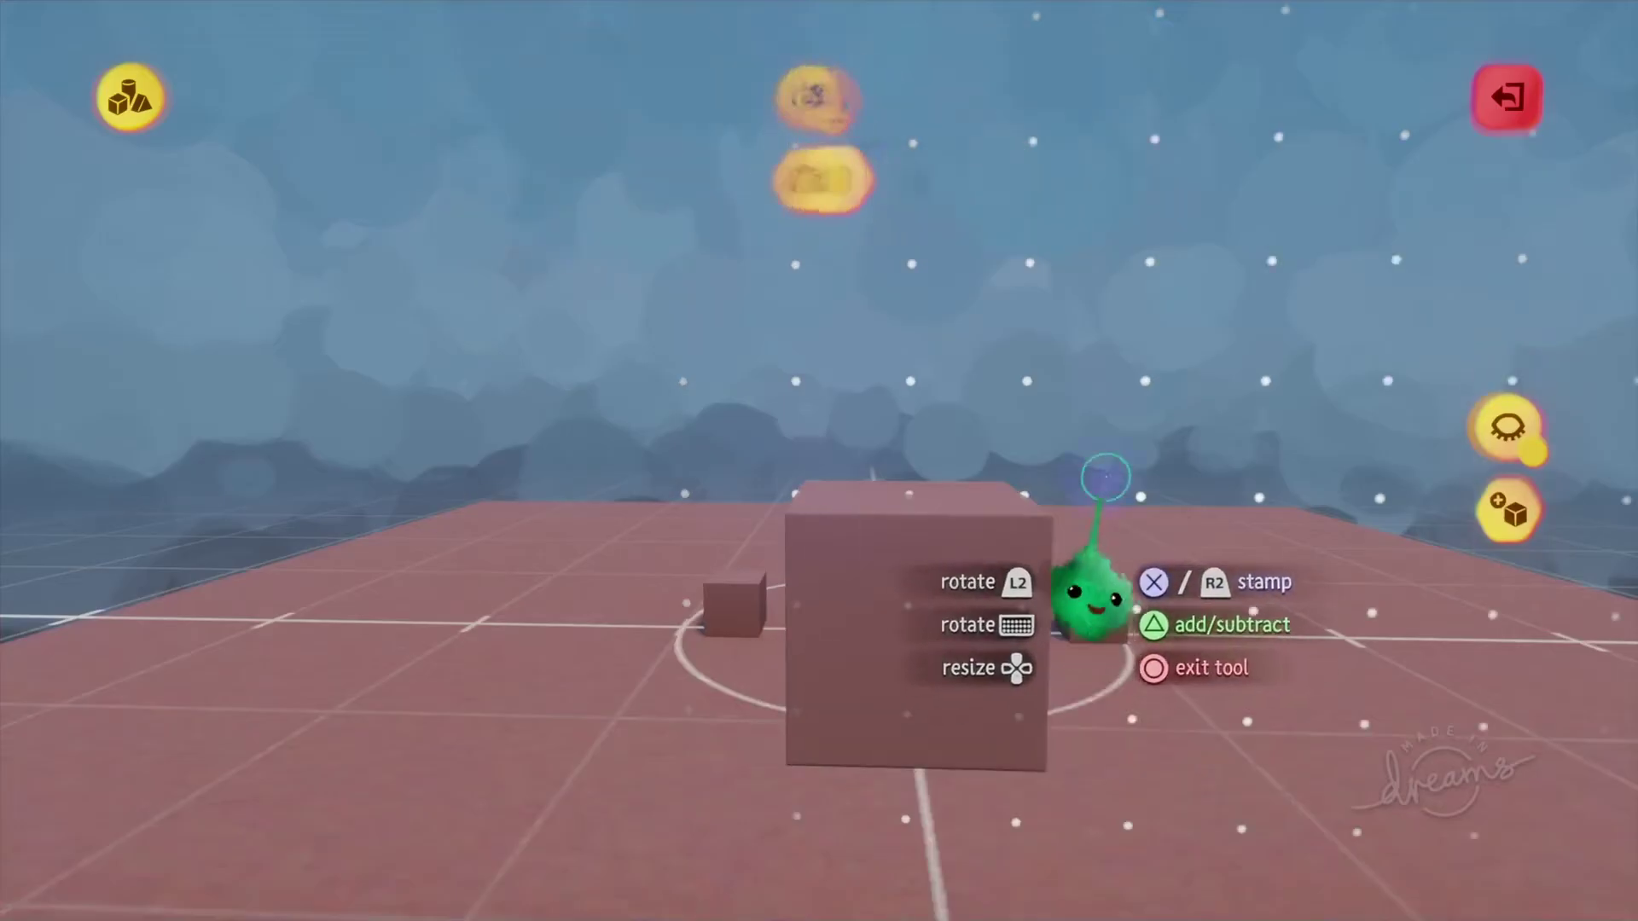
Step: Finish sculpting the third cube in front of the other two and stamp a Microchip on its front face
key("Escape")
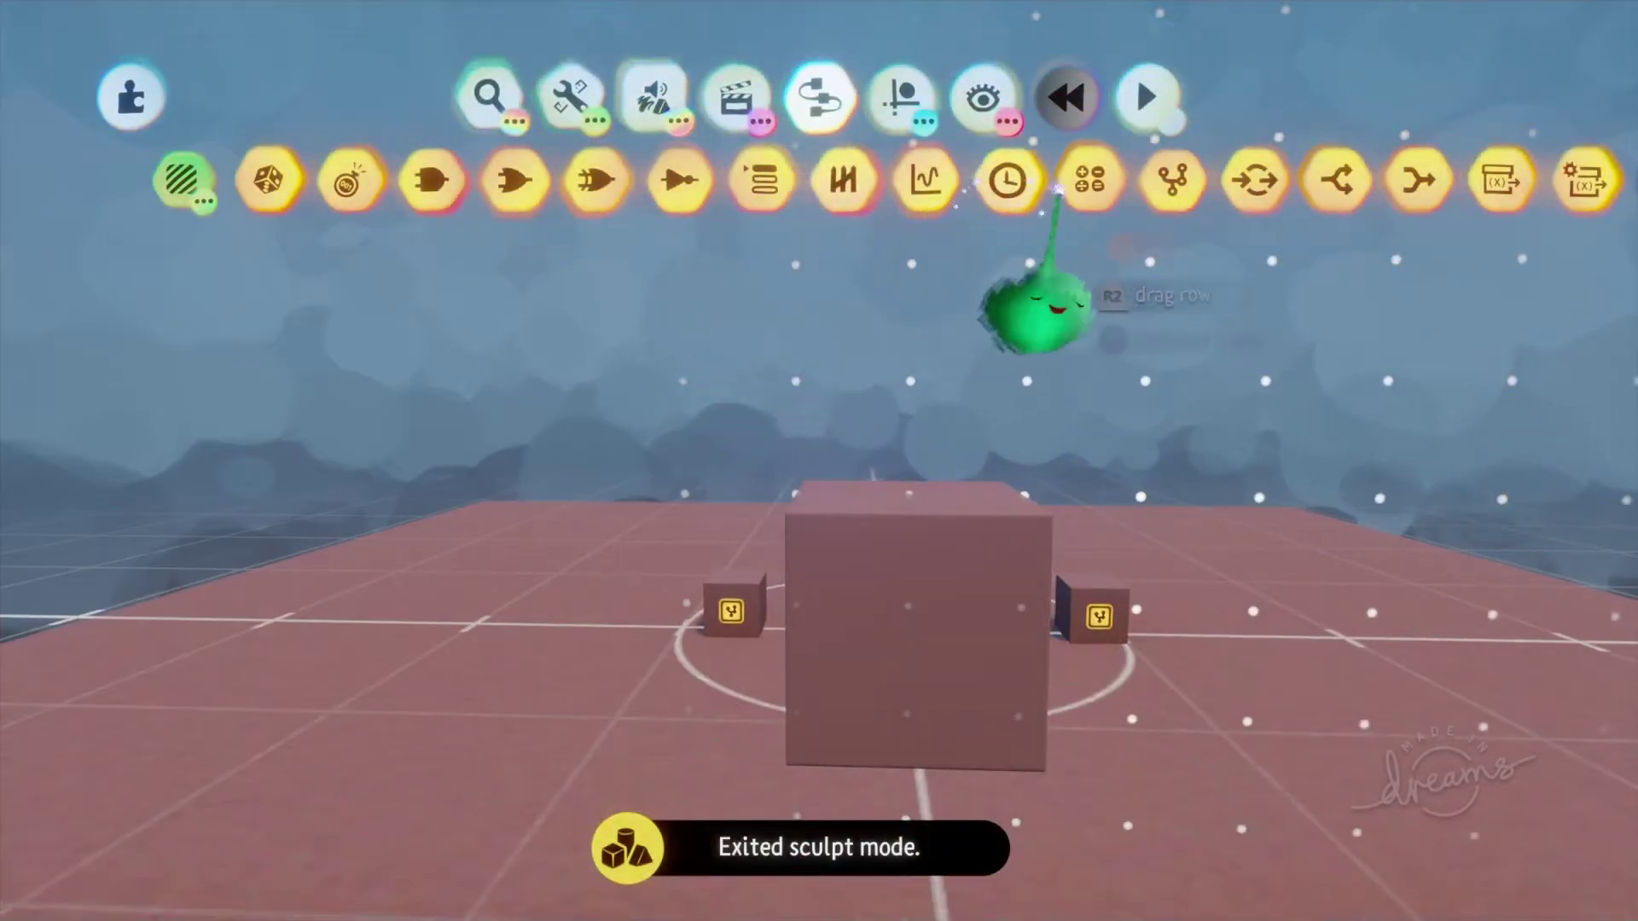
left_click(1172, 181)
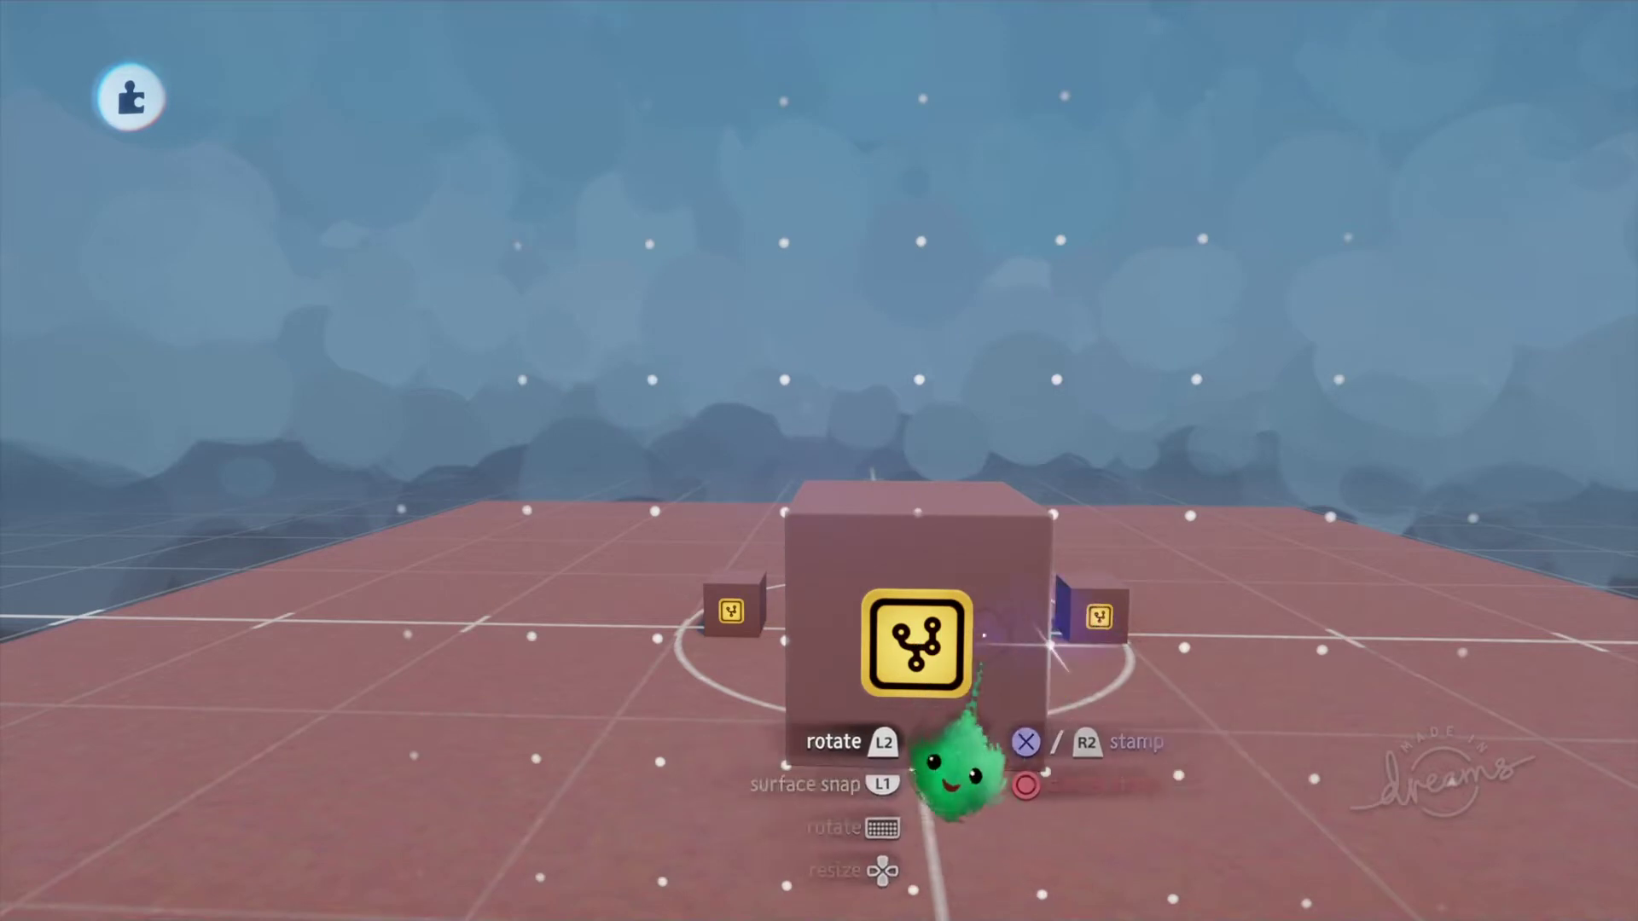
left_click(907, 648)
Step: Add a Wireless Receiver to the third cube's microchip and change its zone shape to the globe option
left_click(180, 182)
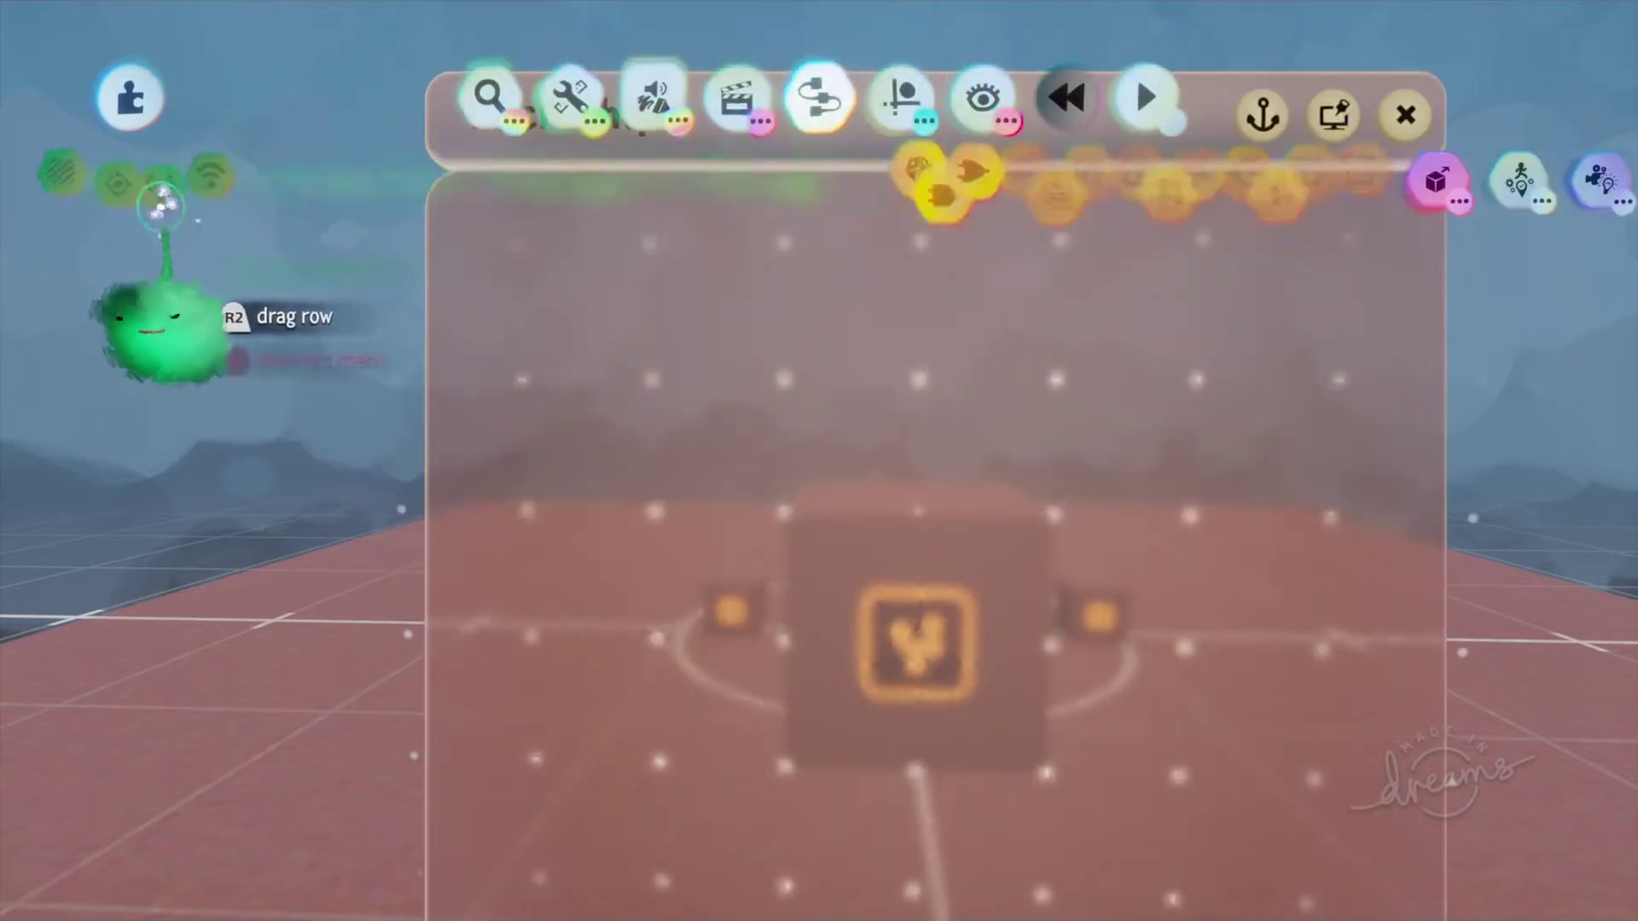
left_click(300, 179)
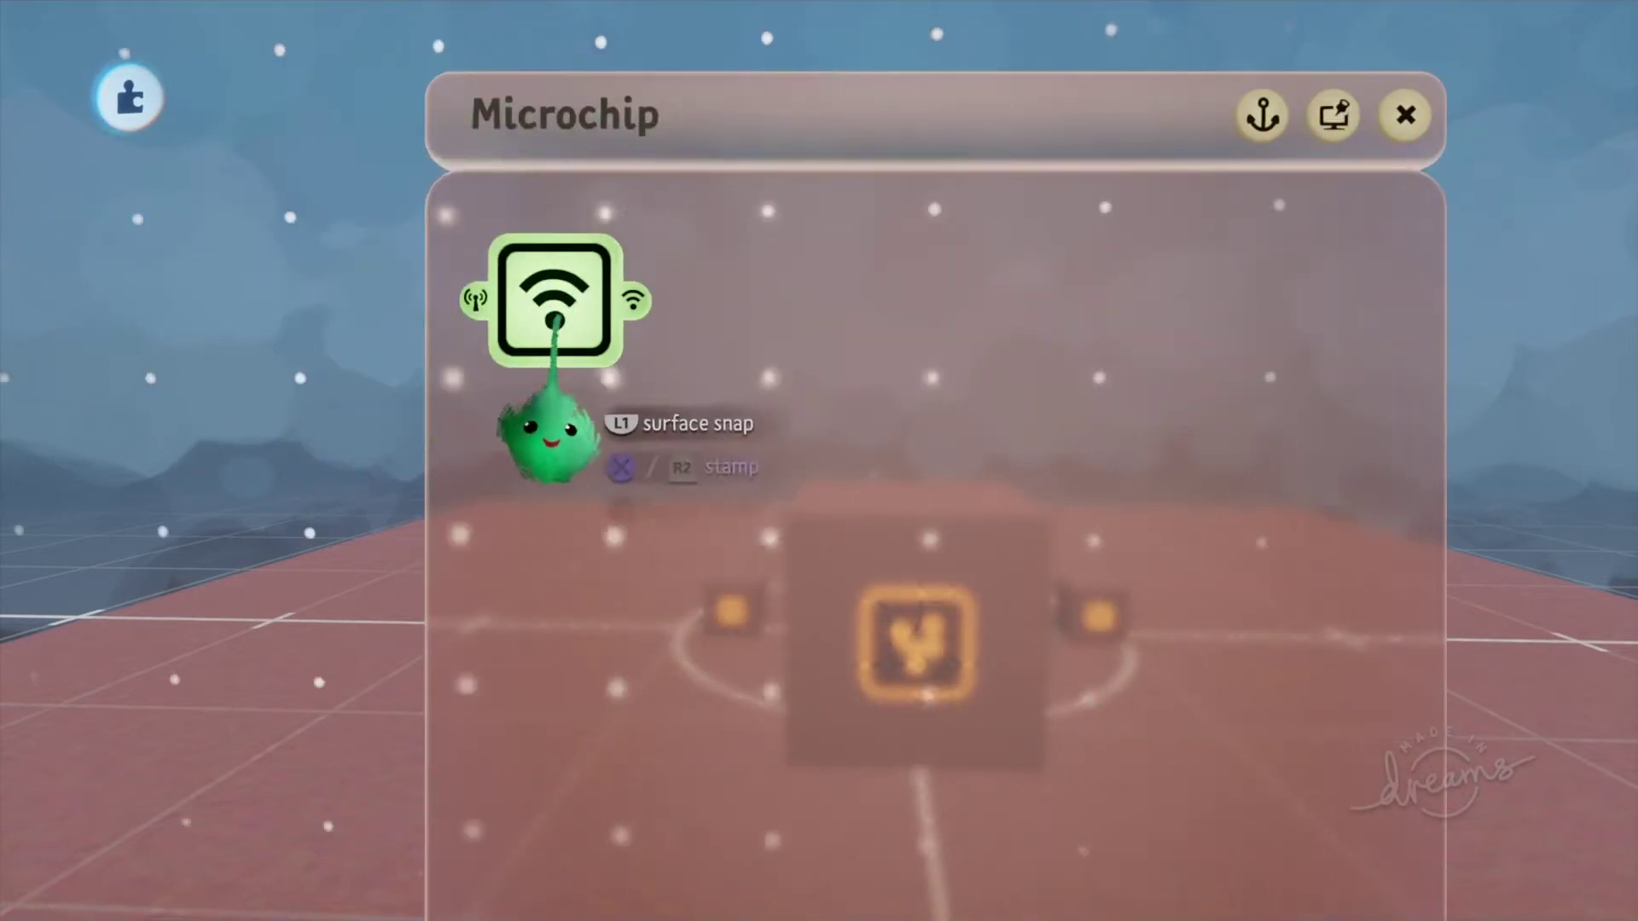
left_click(602, 337)
left_click(601, 337)
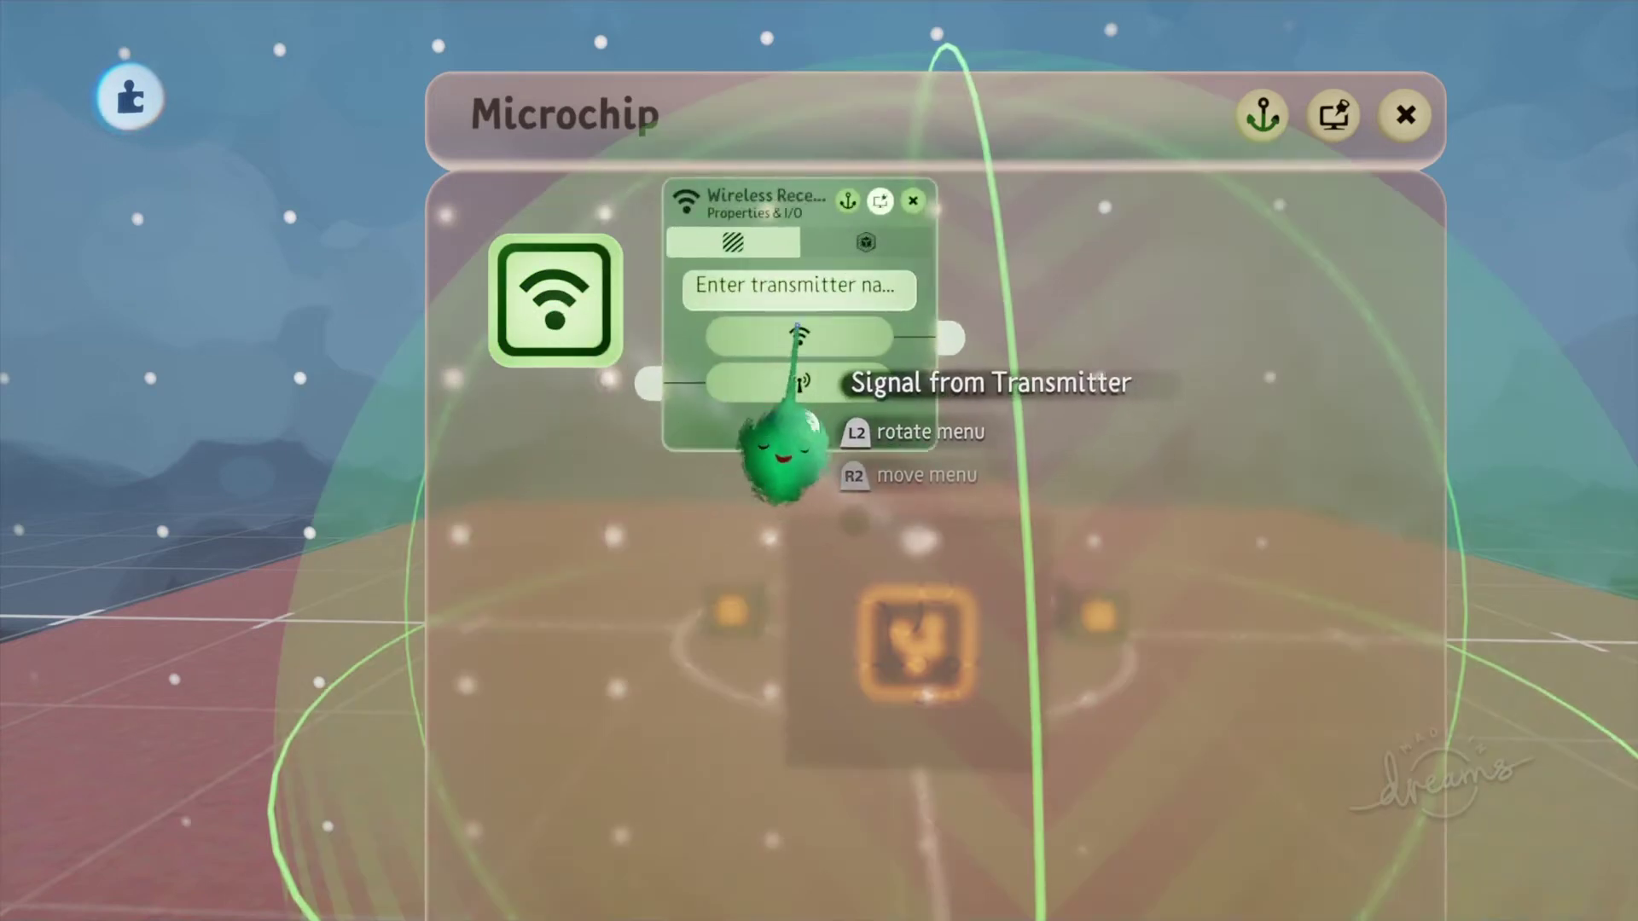
left_click(866, 242)
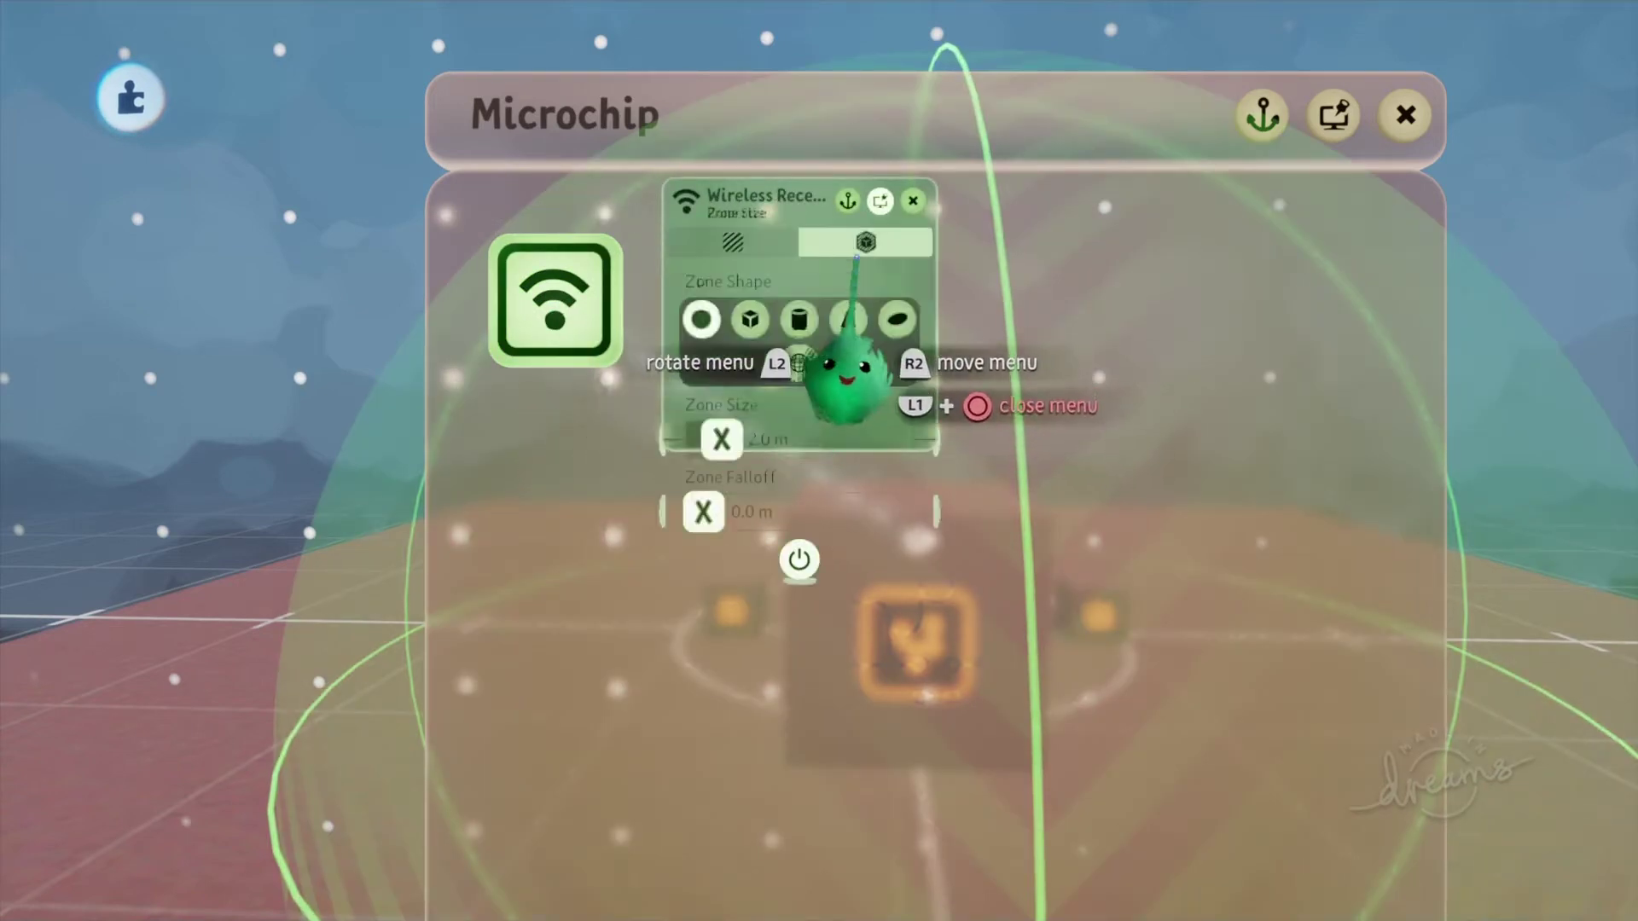
left_click(801, 364)
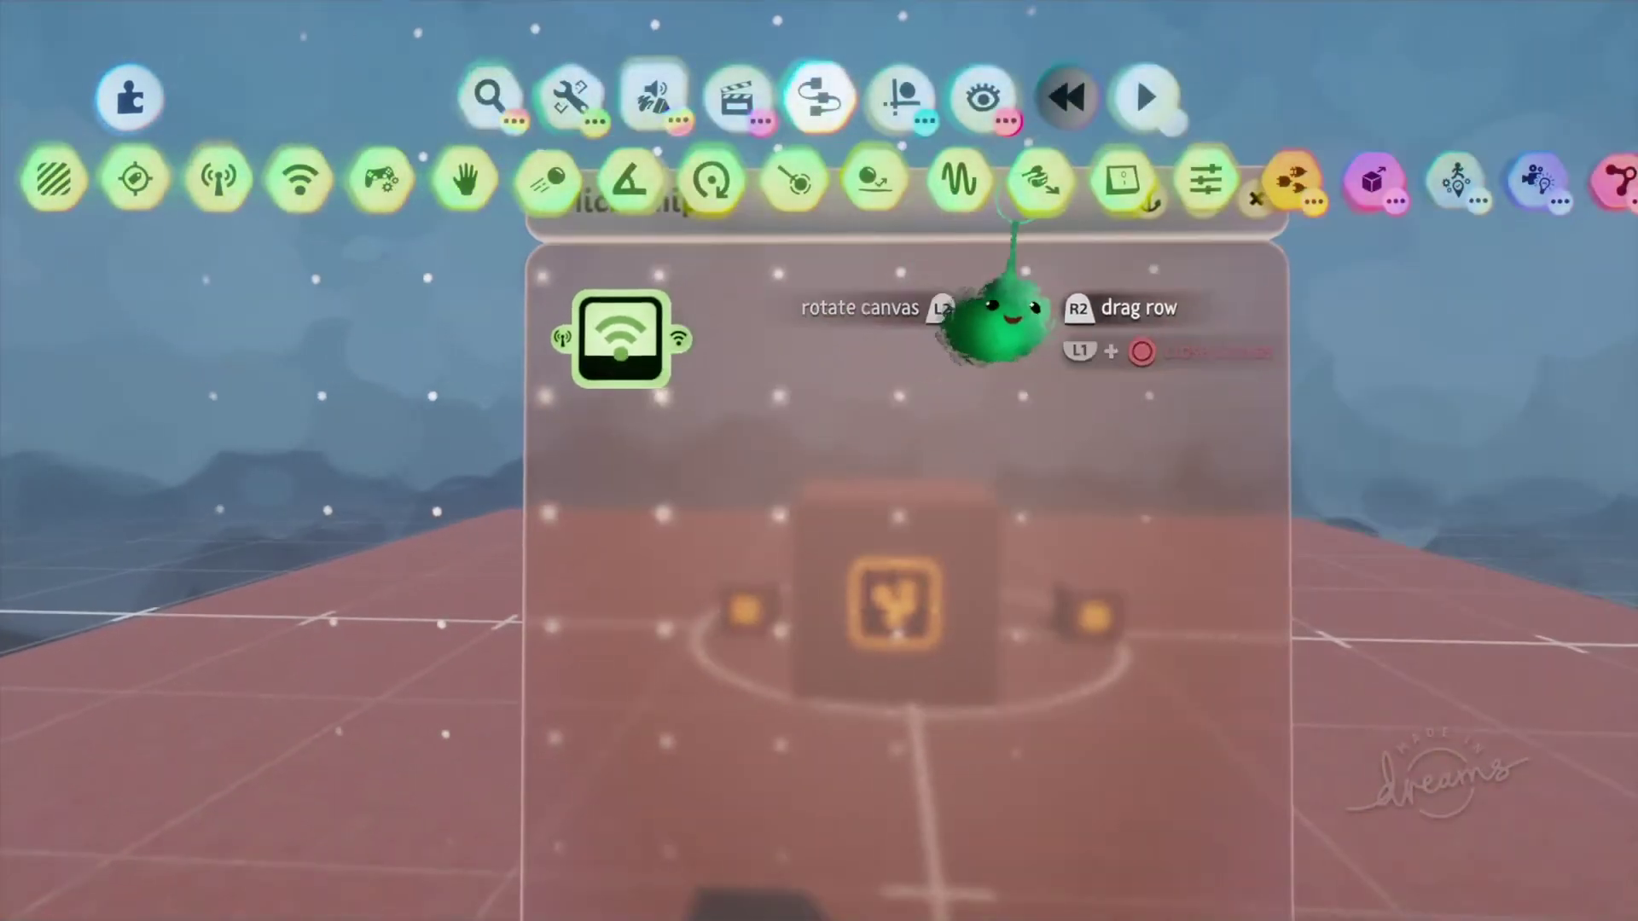
Step: Add a Follower to the third cube's microchip and wire the Wireless Receiver's output into it
left_click(1369, 173)
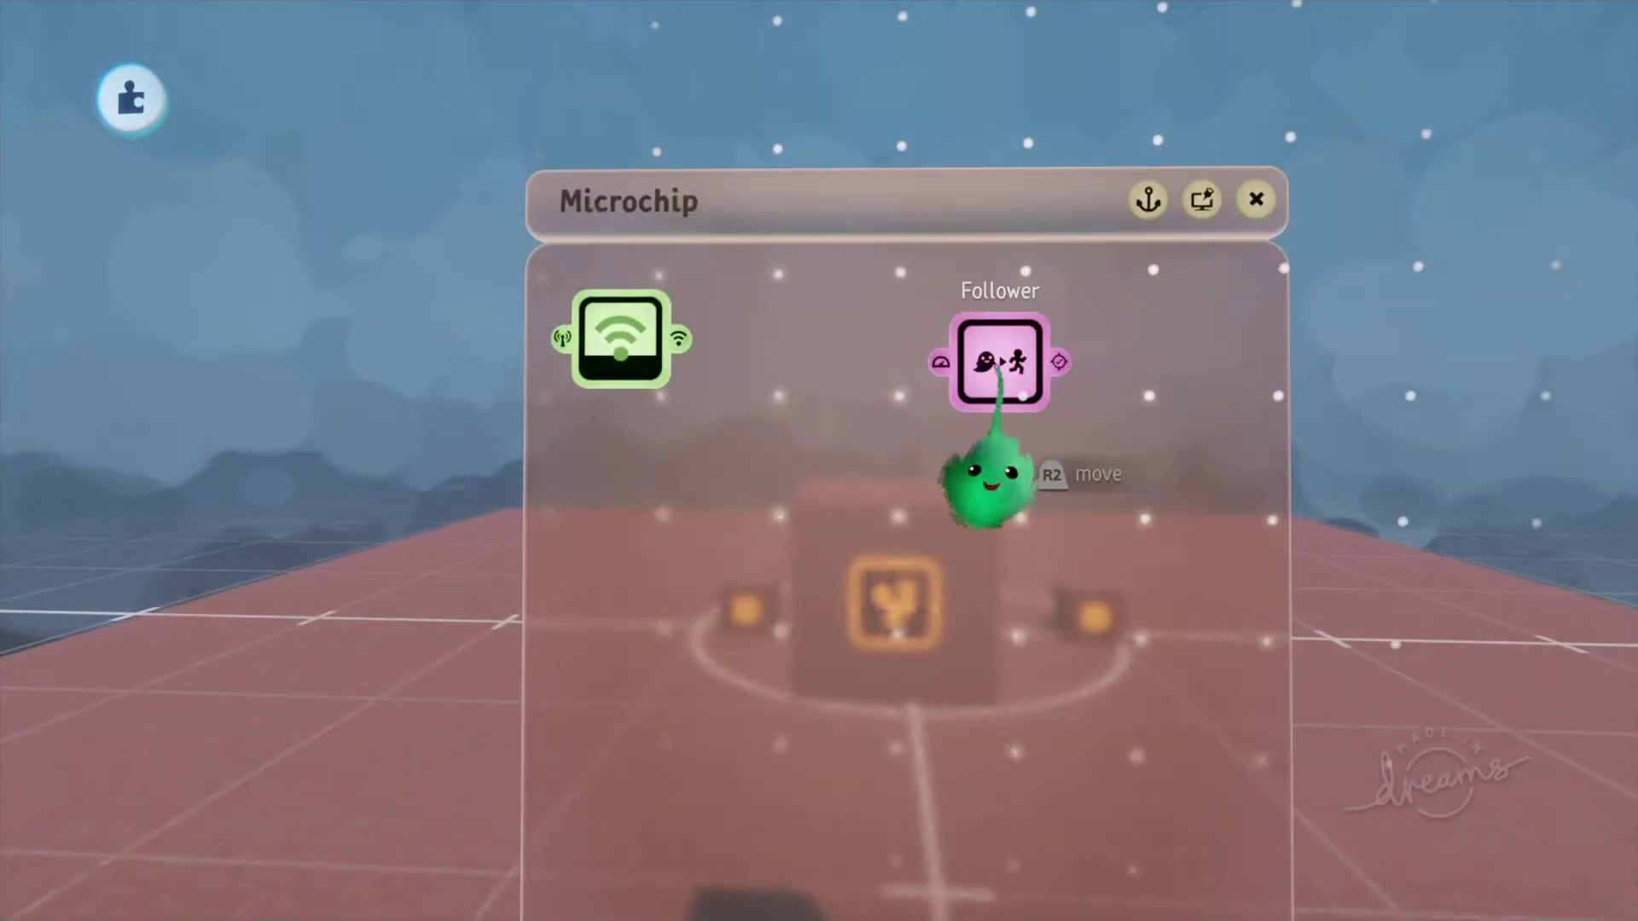
left_click(996, 367)
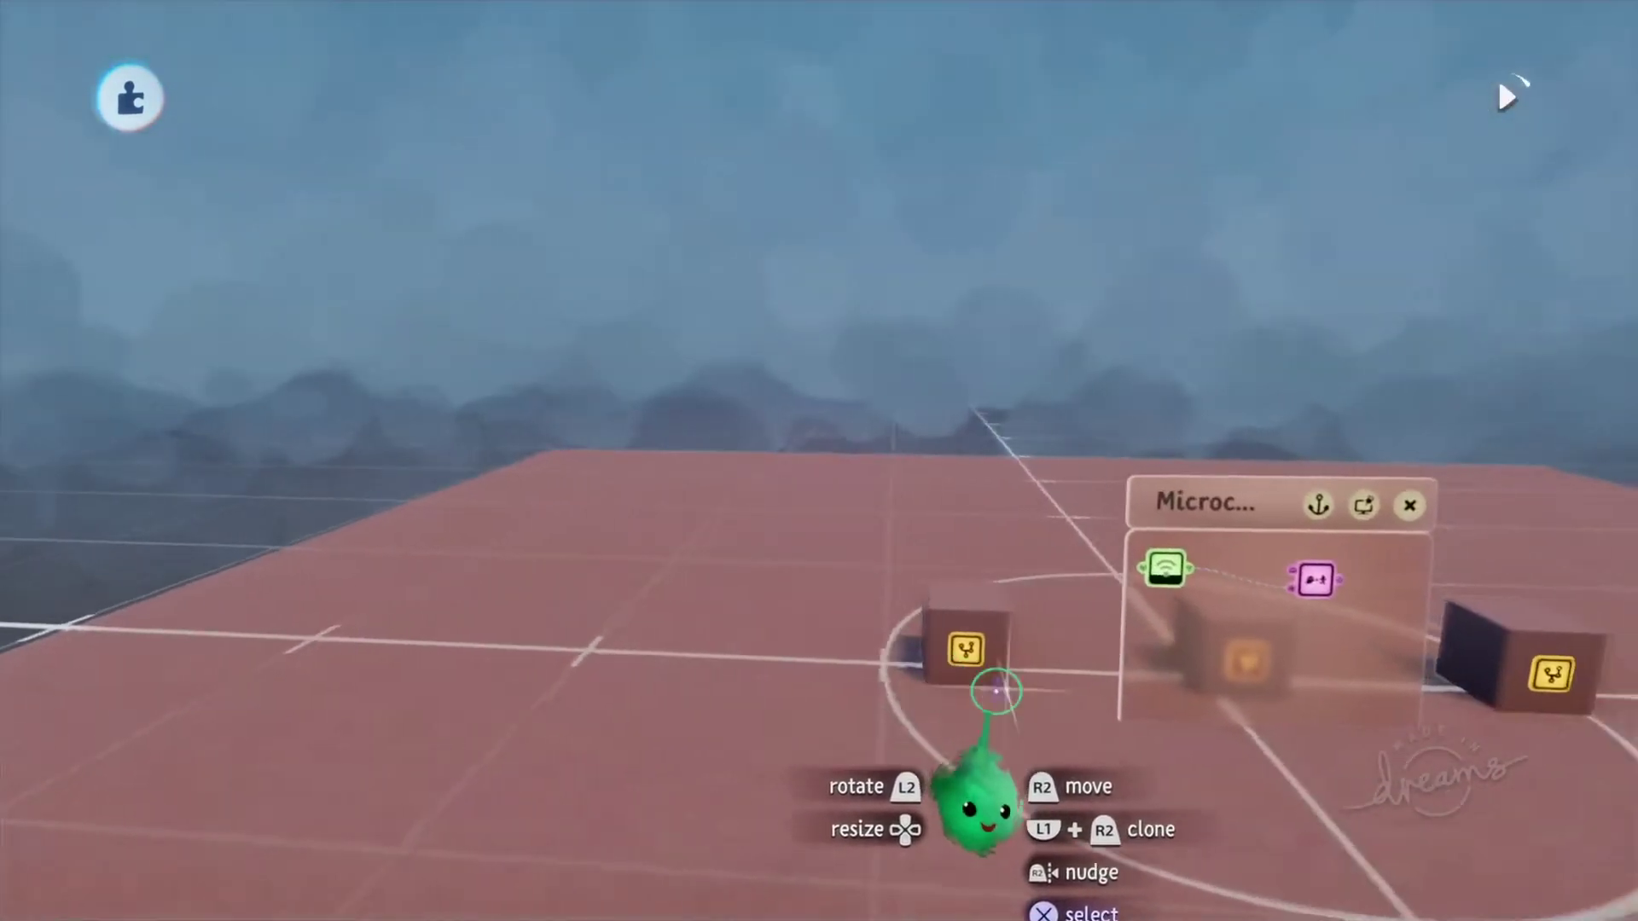
Step: Test the follower with time running by moving each of the two outer cubes upward
middle_click_drag(994, 802, 888, 738)
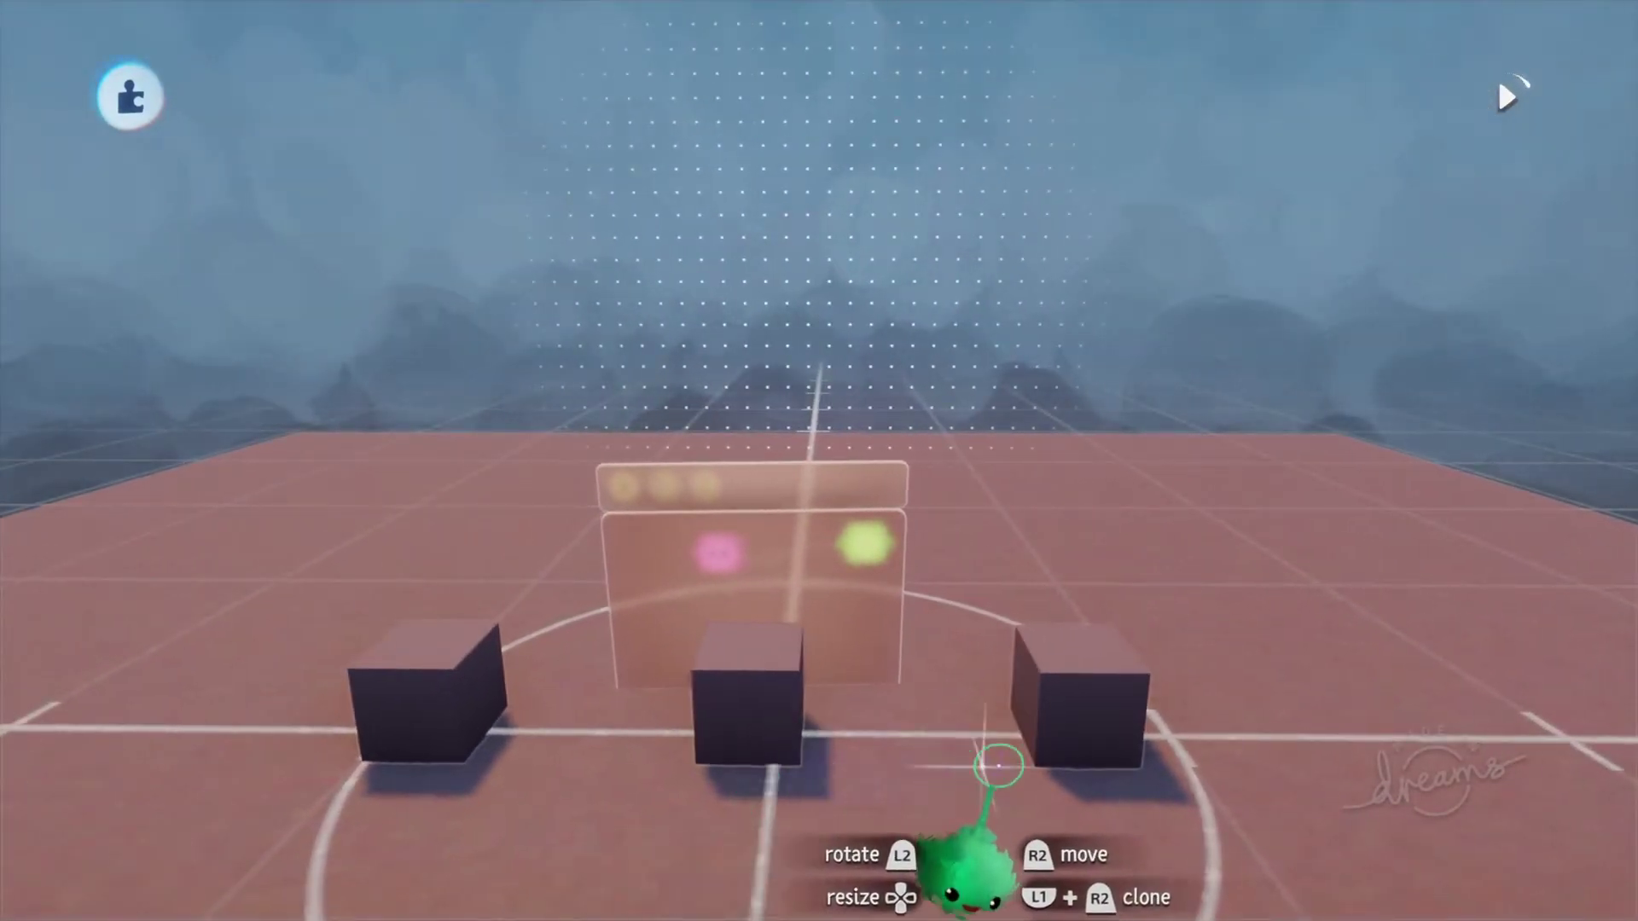
middle_click_drag(959, 706, 987, 779)
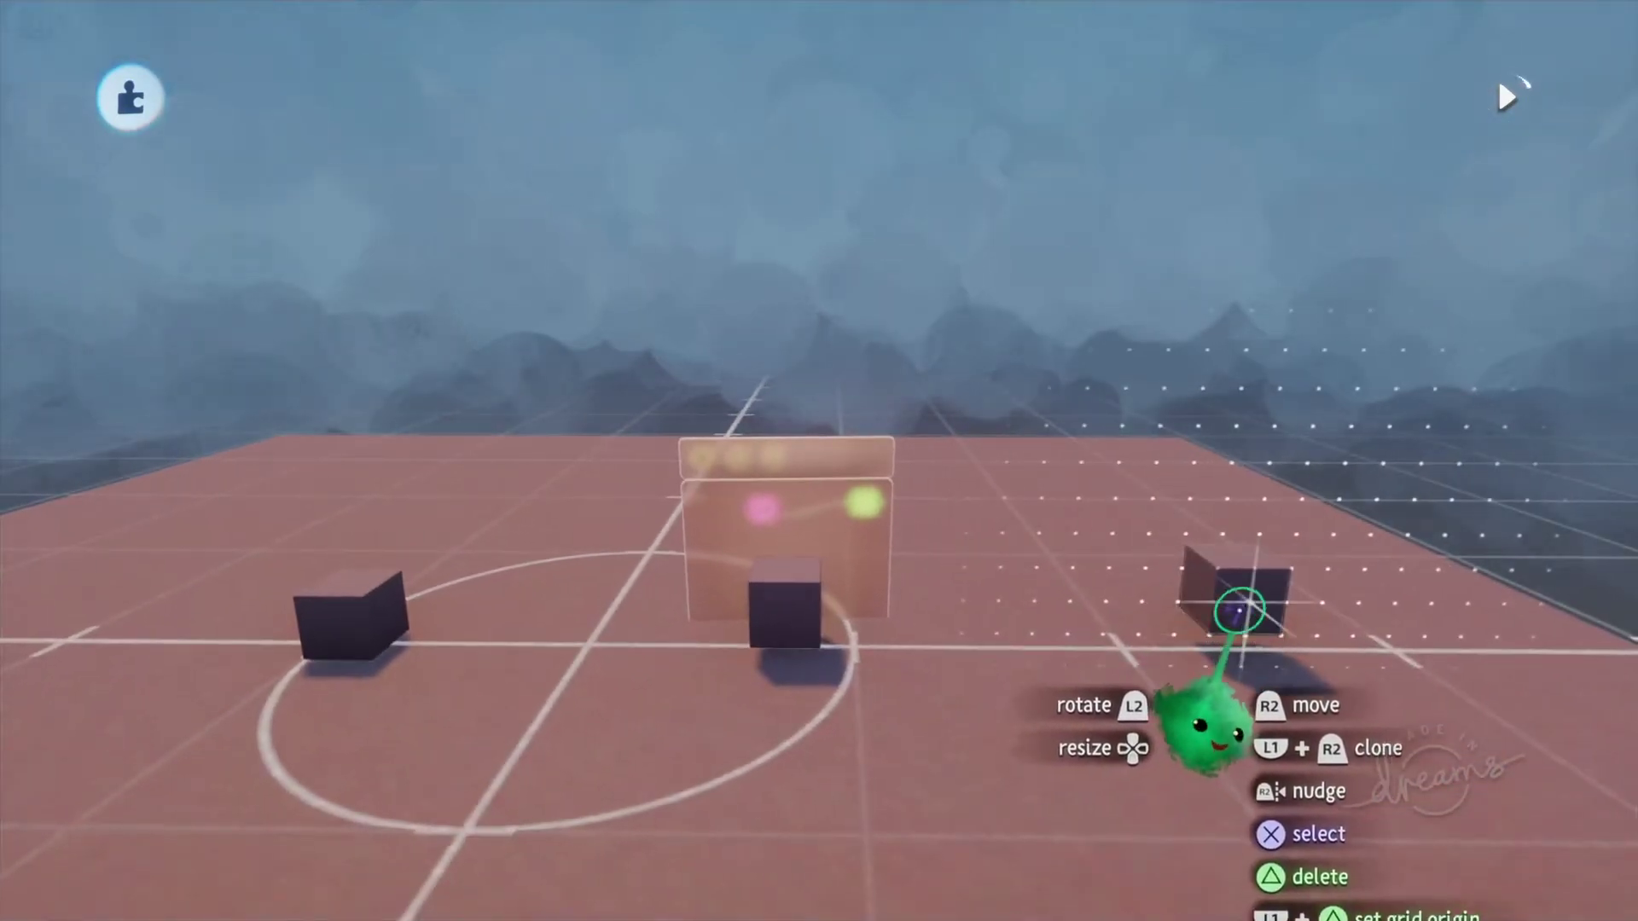
left_click_drag(1247, 609, 1286, 310)
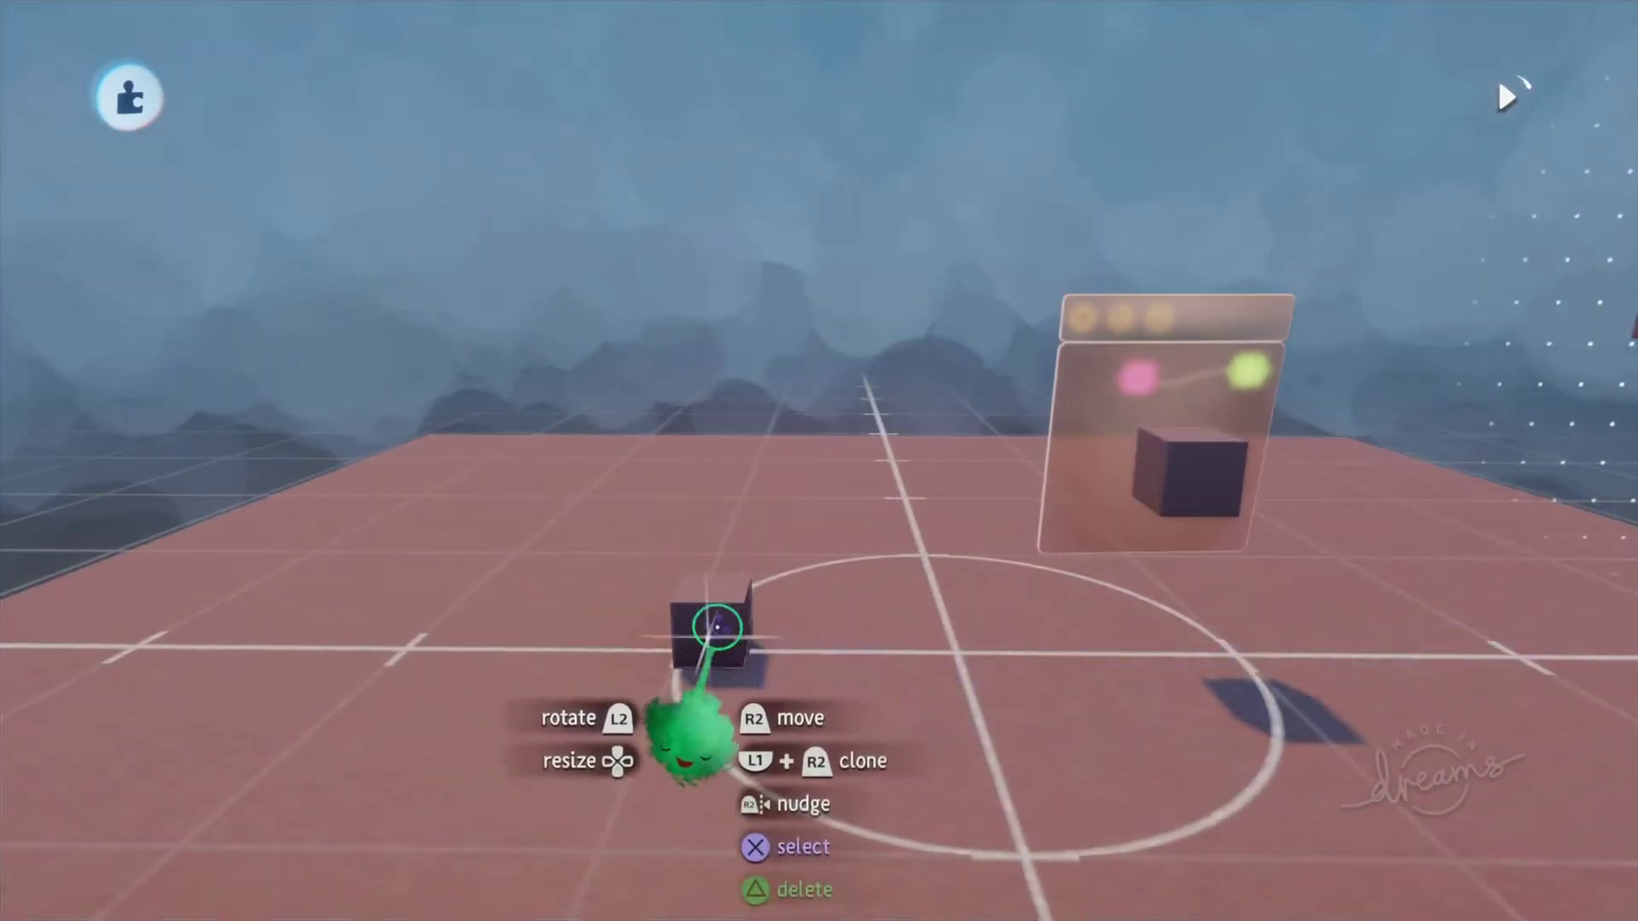
left_click_drag(713, 627, 768, 432)
middle_click_drag(768, 432, 849, 527)
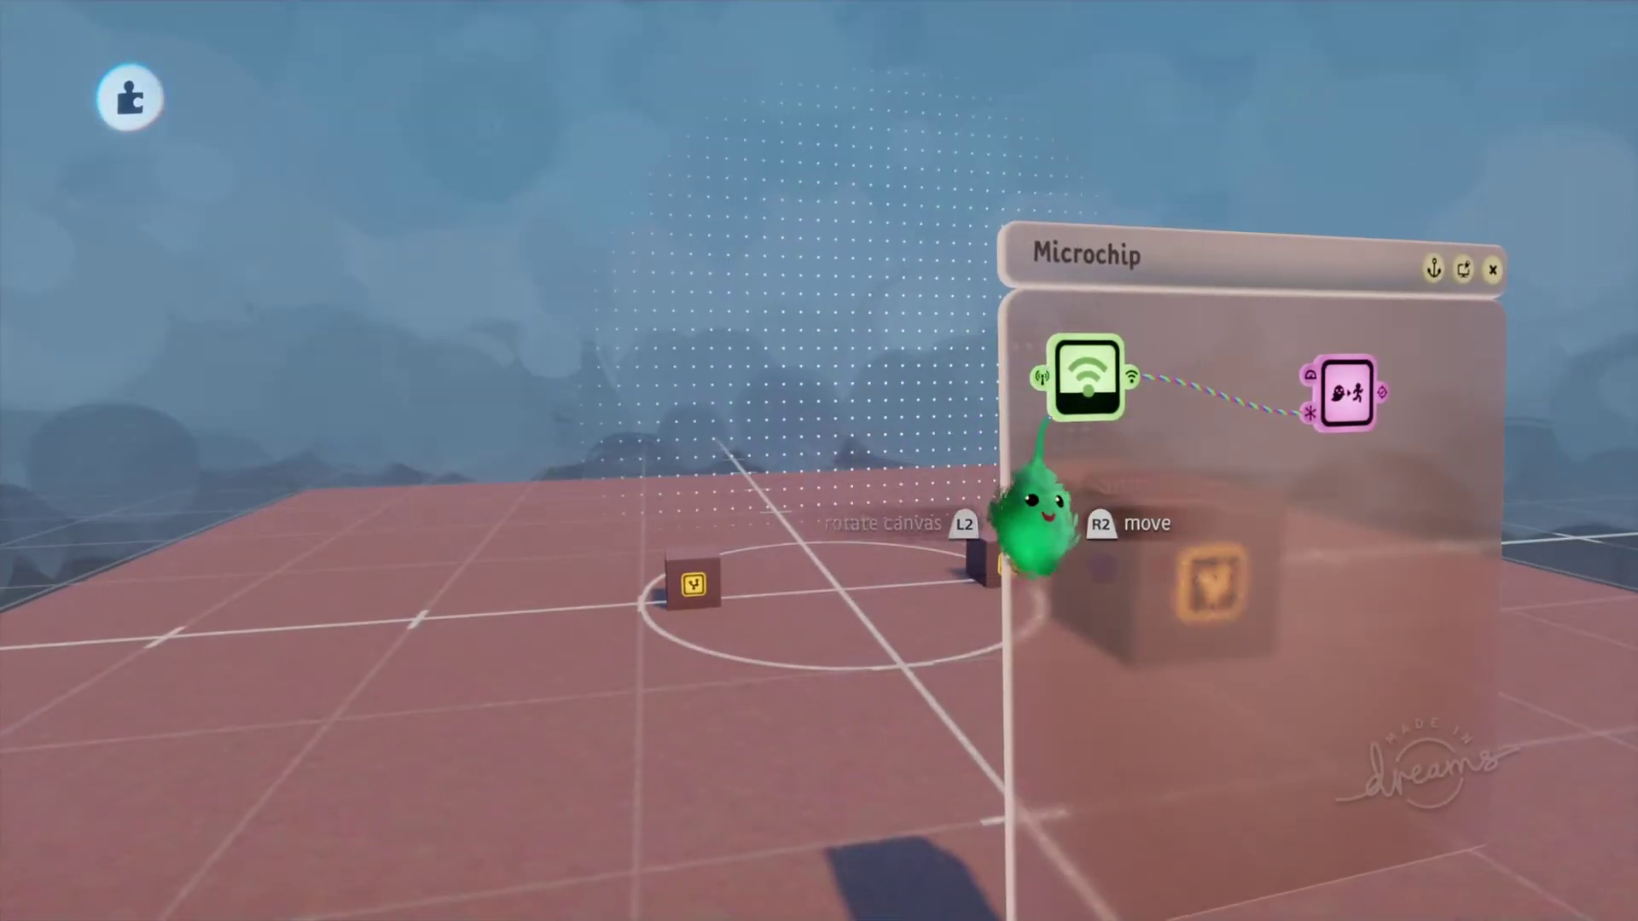
Step: Edit the name of the Wireless Transmitter in the first cube's microchip and close that microchip
scroll(1047, 419, "up", 3)
middle_click_drag(986, 344, 1091, 345)
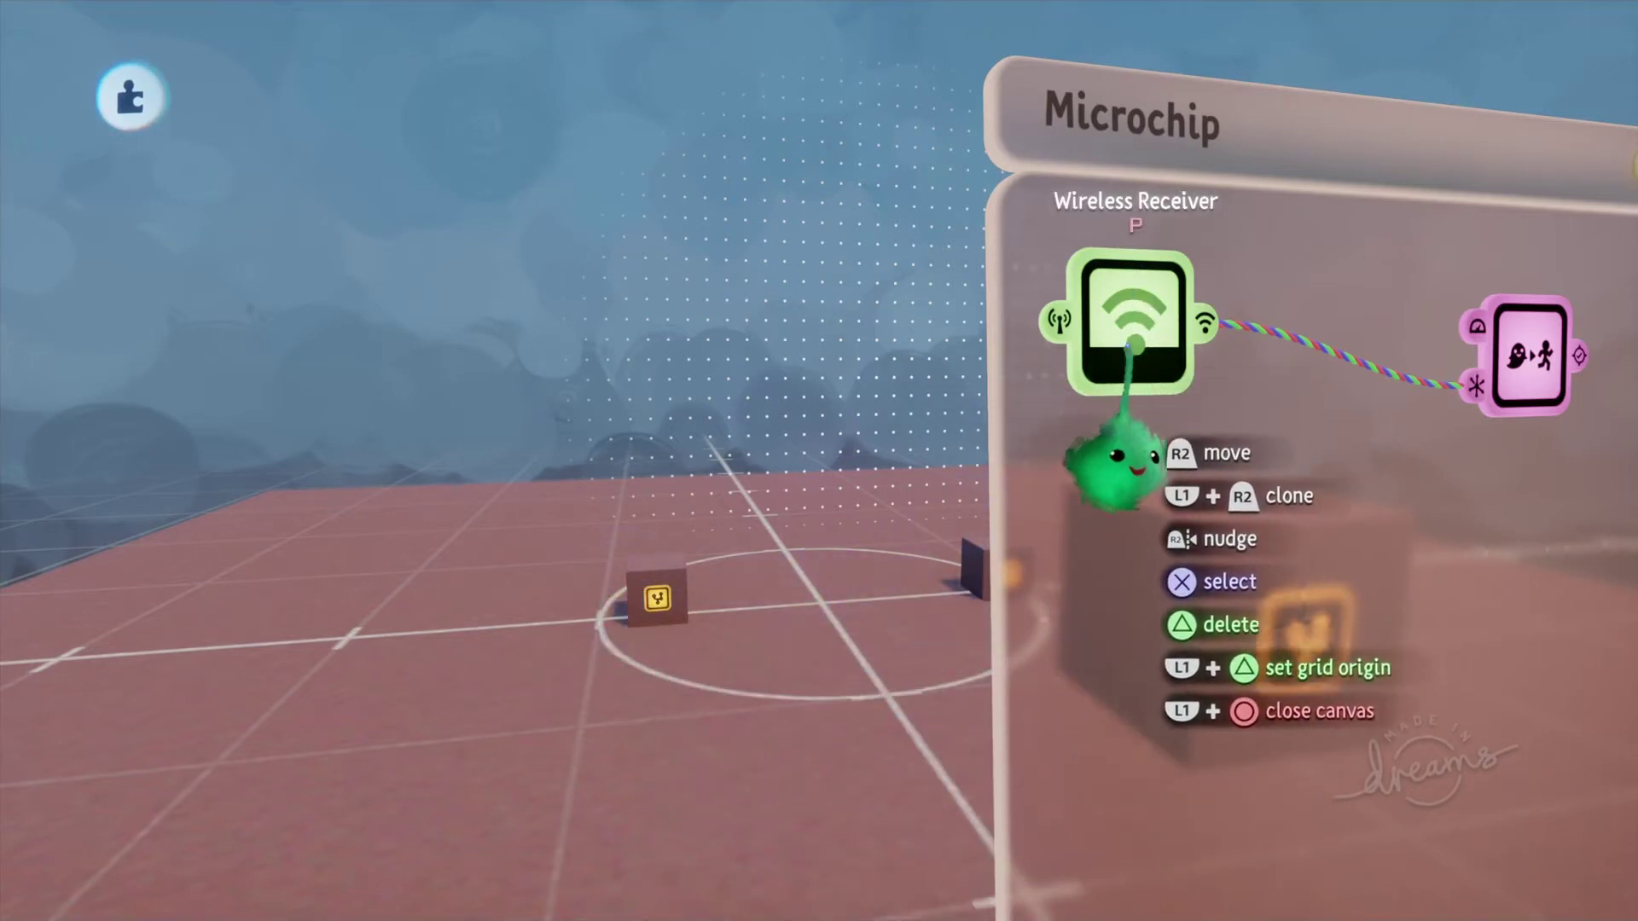
middle_click_drag(1129, 346, 994, 621)
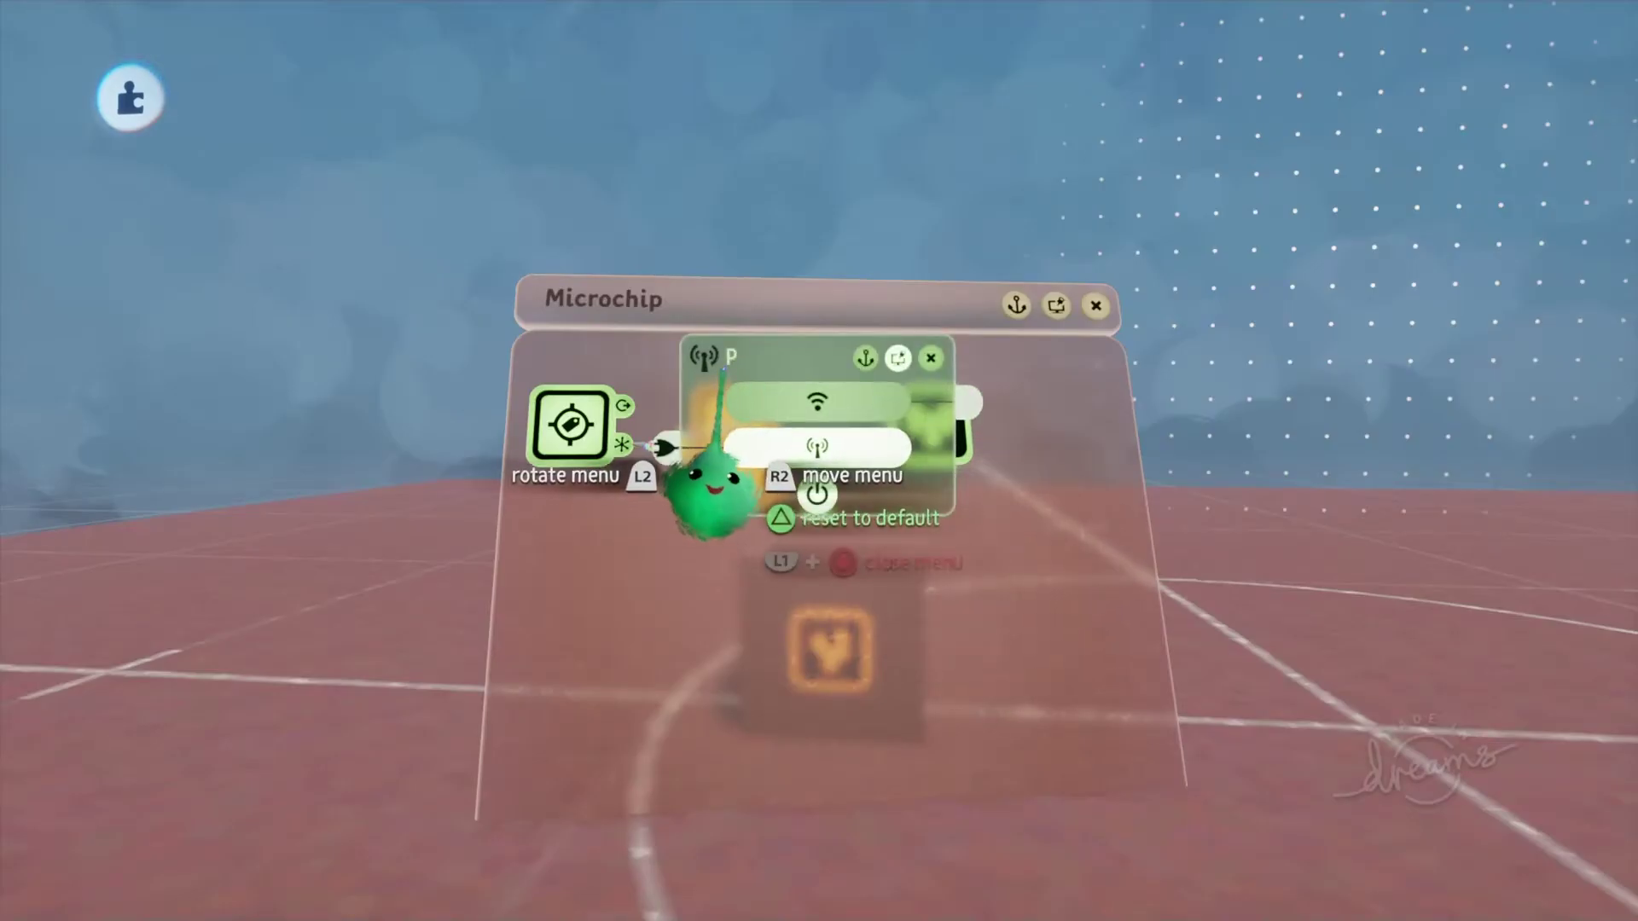
left_click(725, 358)
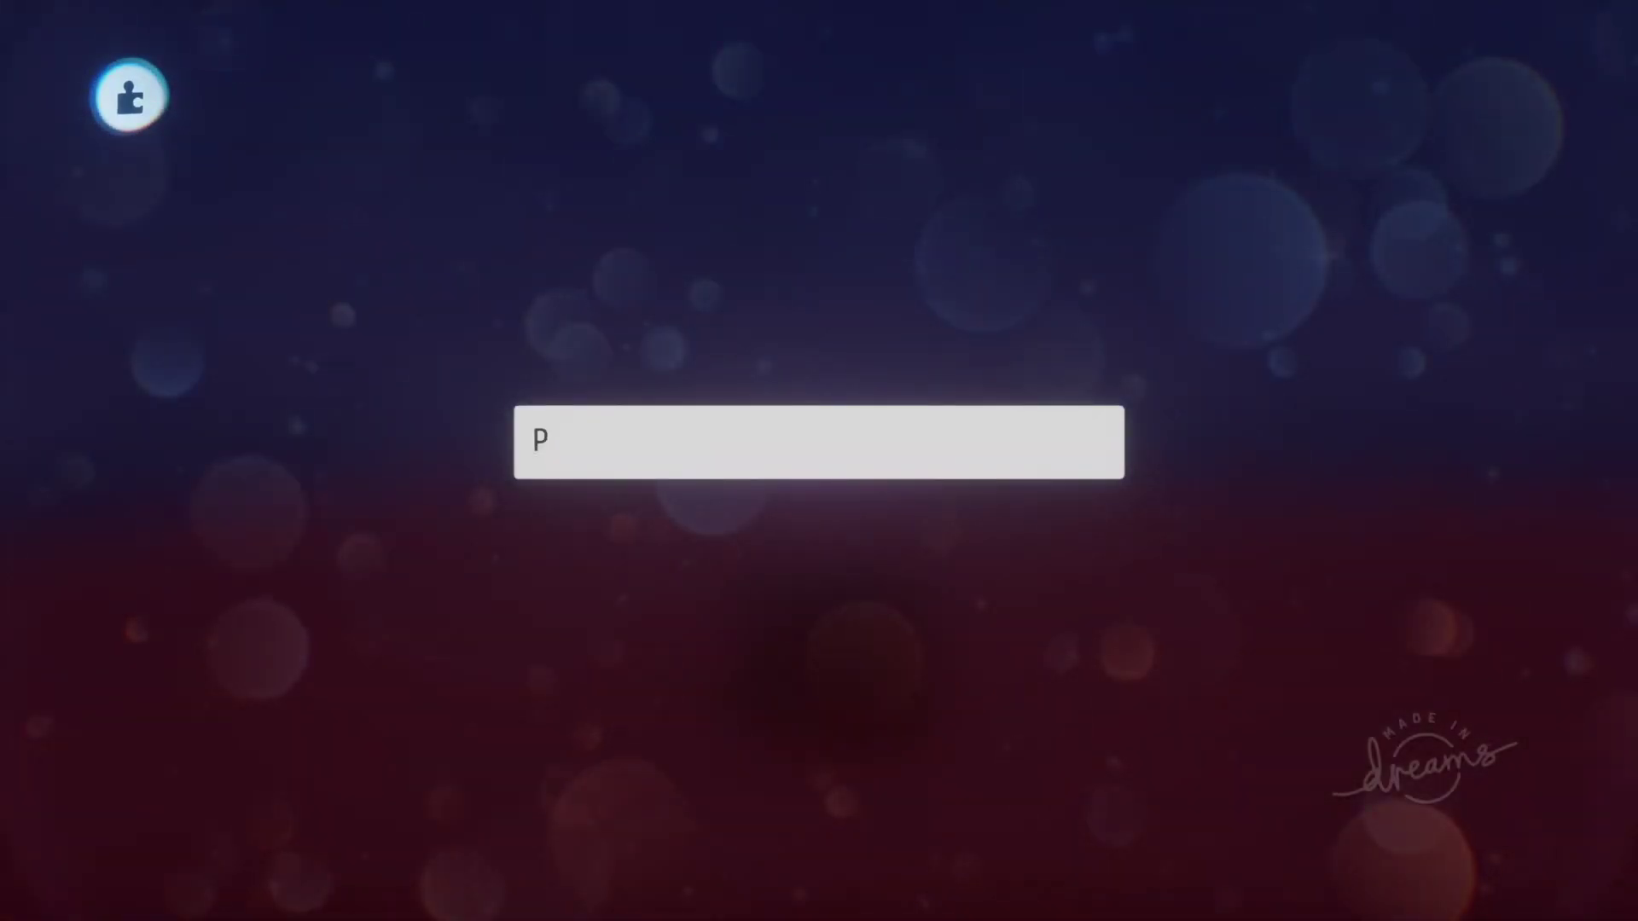
key("Return")
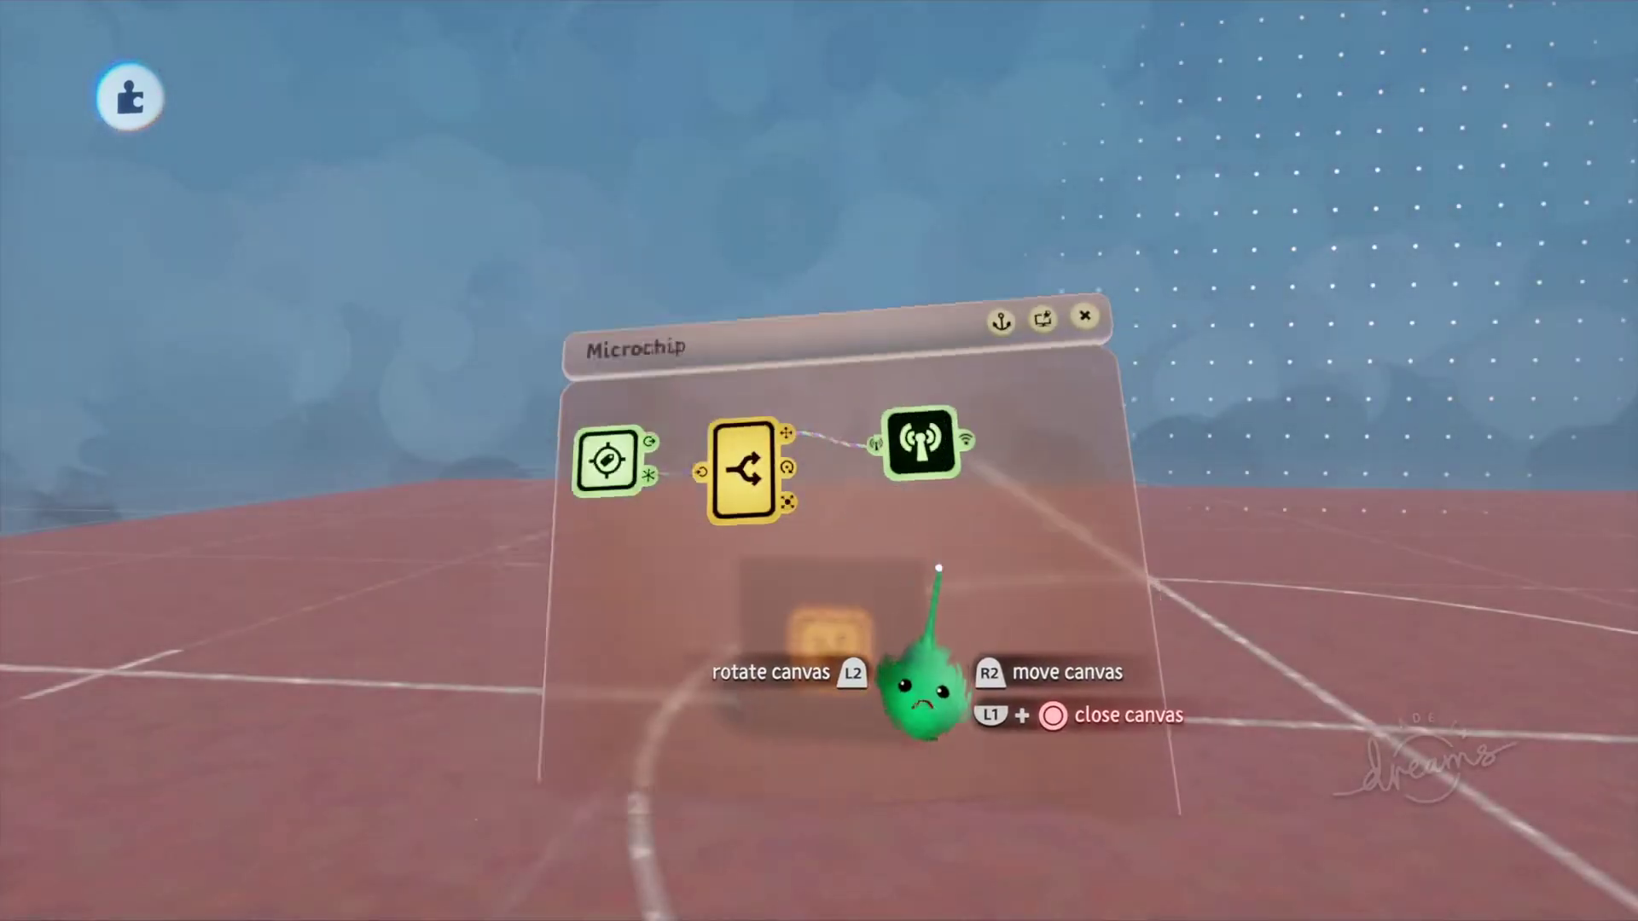
key("Escape")
Step: Open the second cube's microchip and edit the name of its Wireless Transmitter
left_click(1057, 640)
left_click(1058, 640)
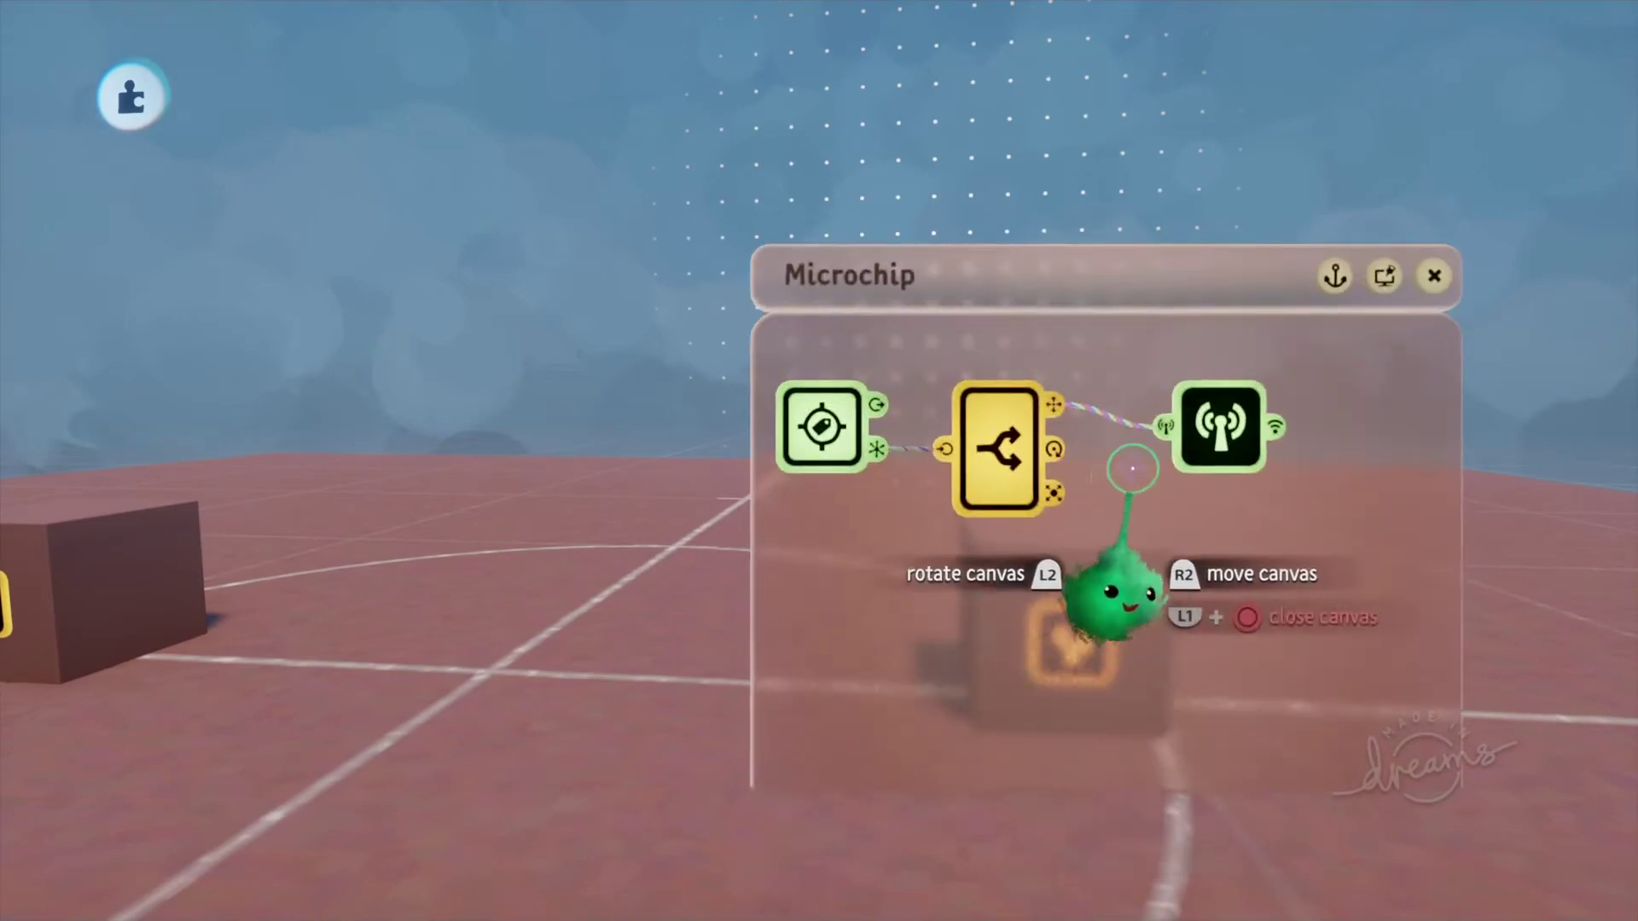
left_click(957, 367)
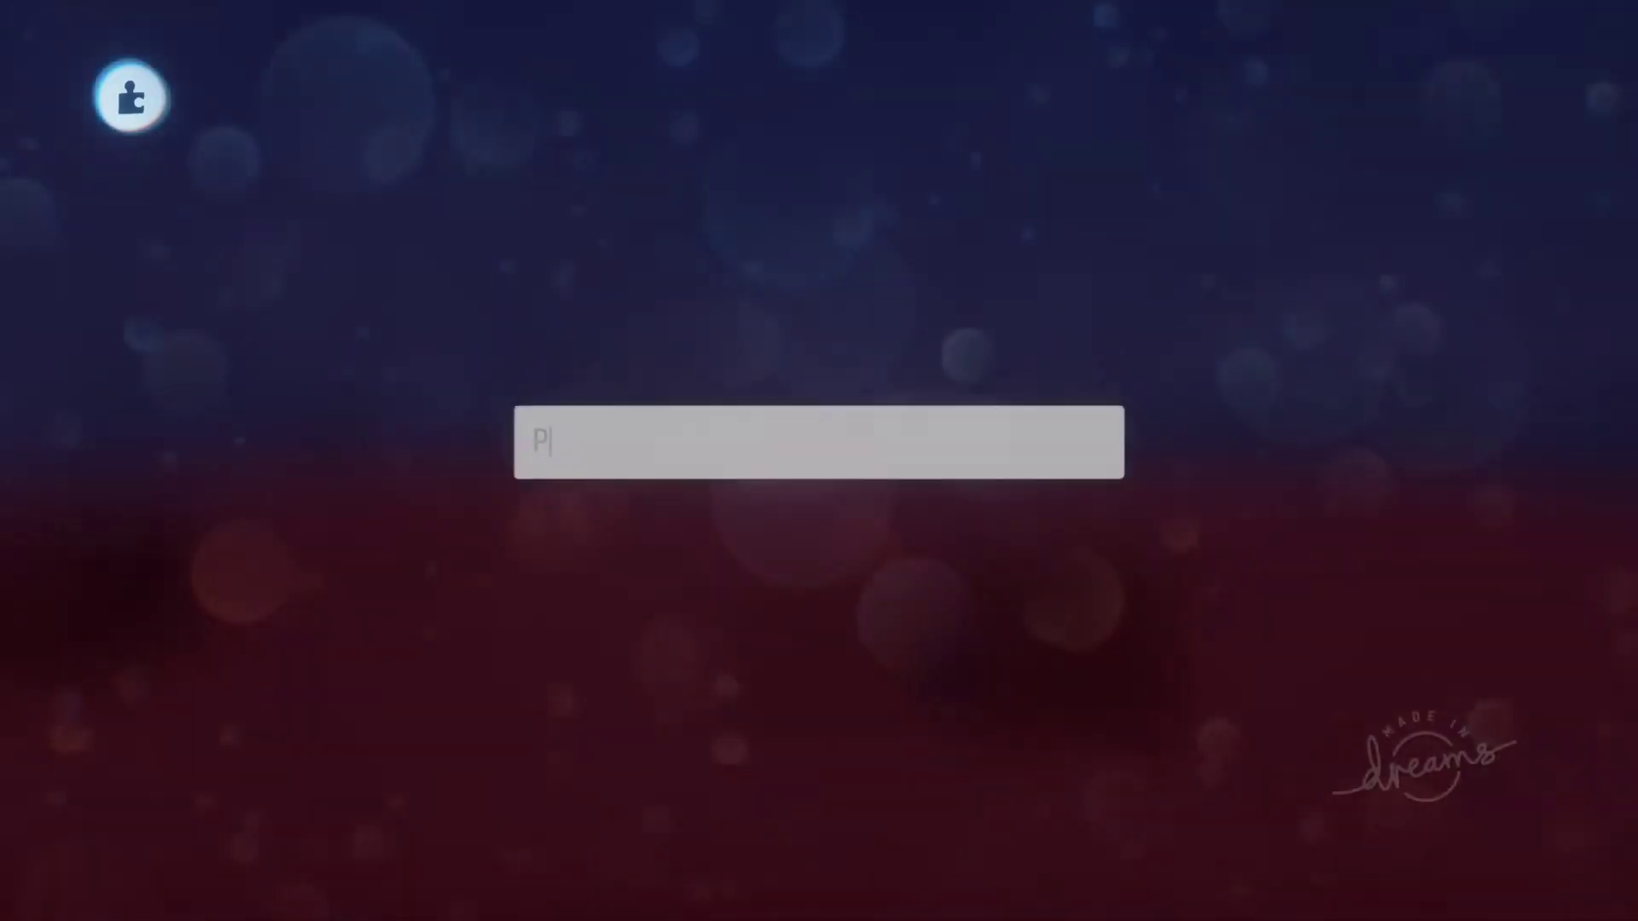
key("Escape")
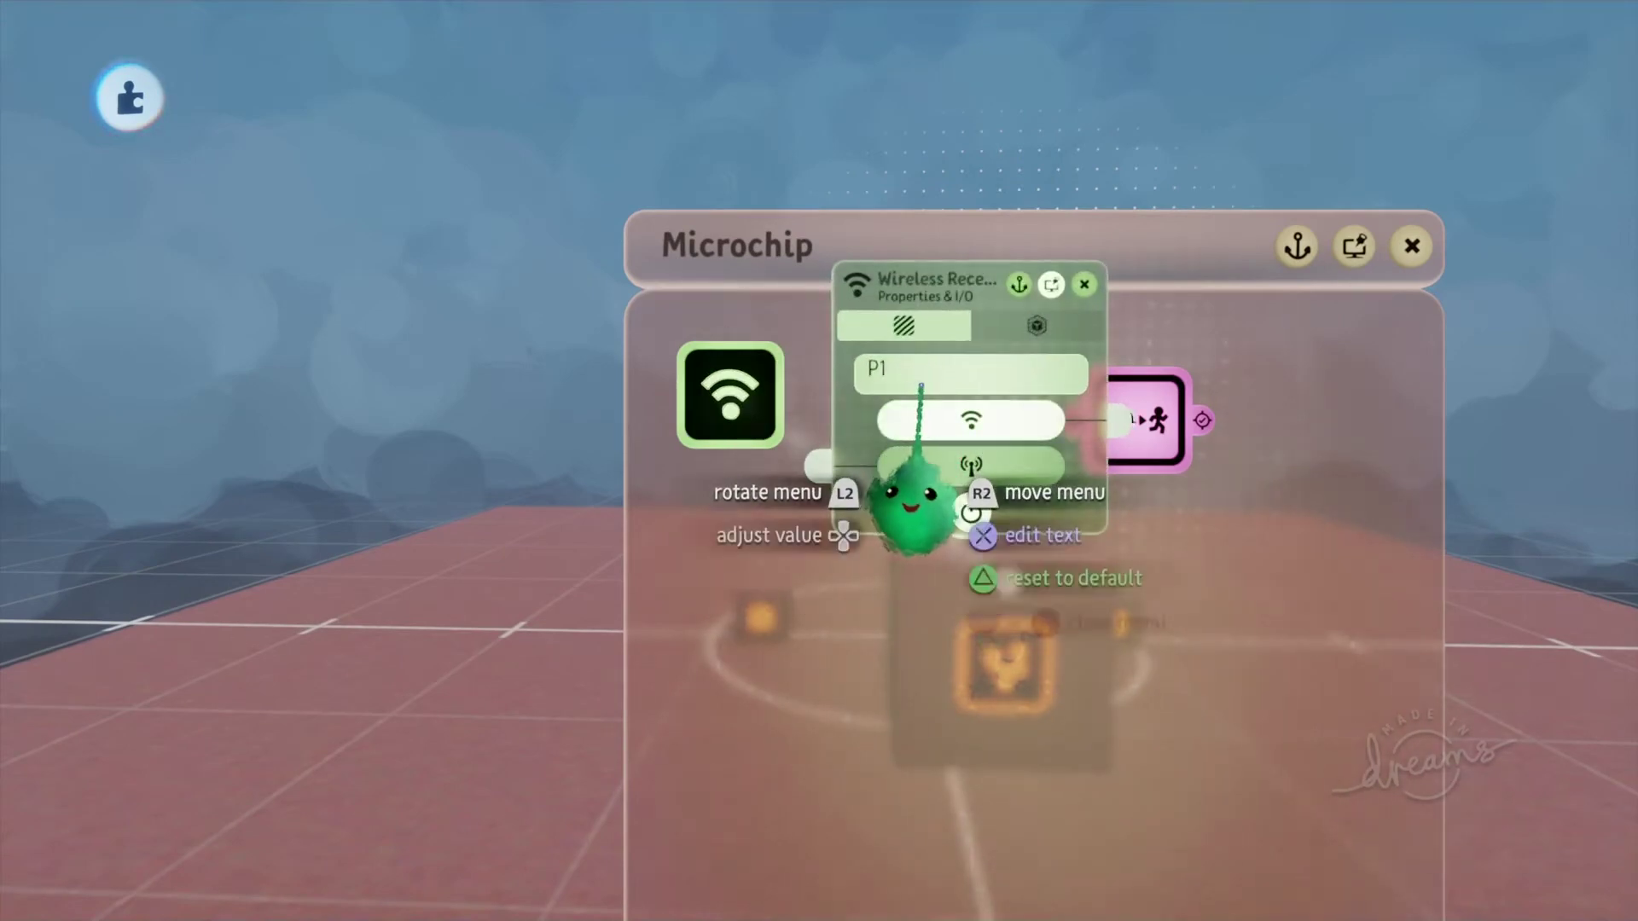
Step: Name the third cube's Wireless Receiver P1 and clone it directly below, editing the clone's name as well
key("Escape")
left_click_drag(743, 442, 758, 585)
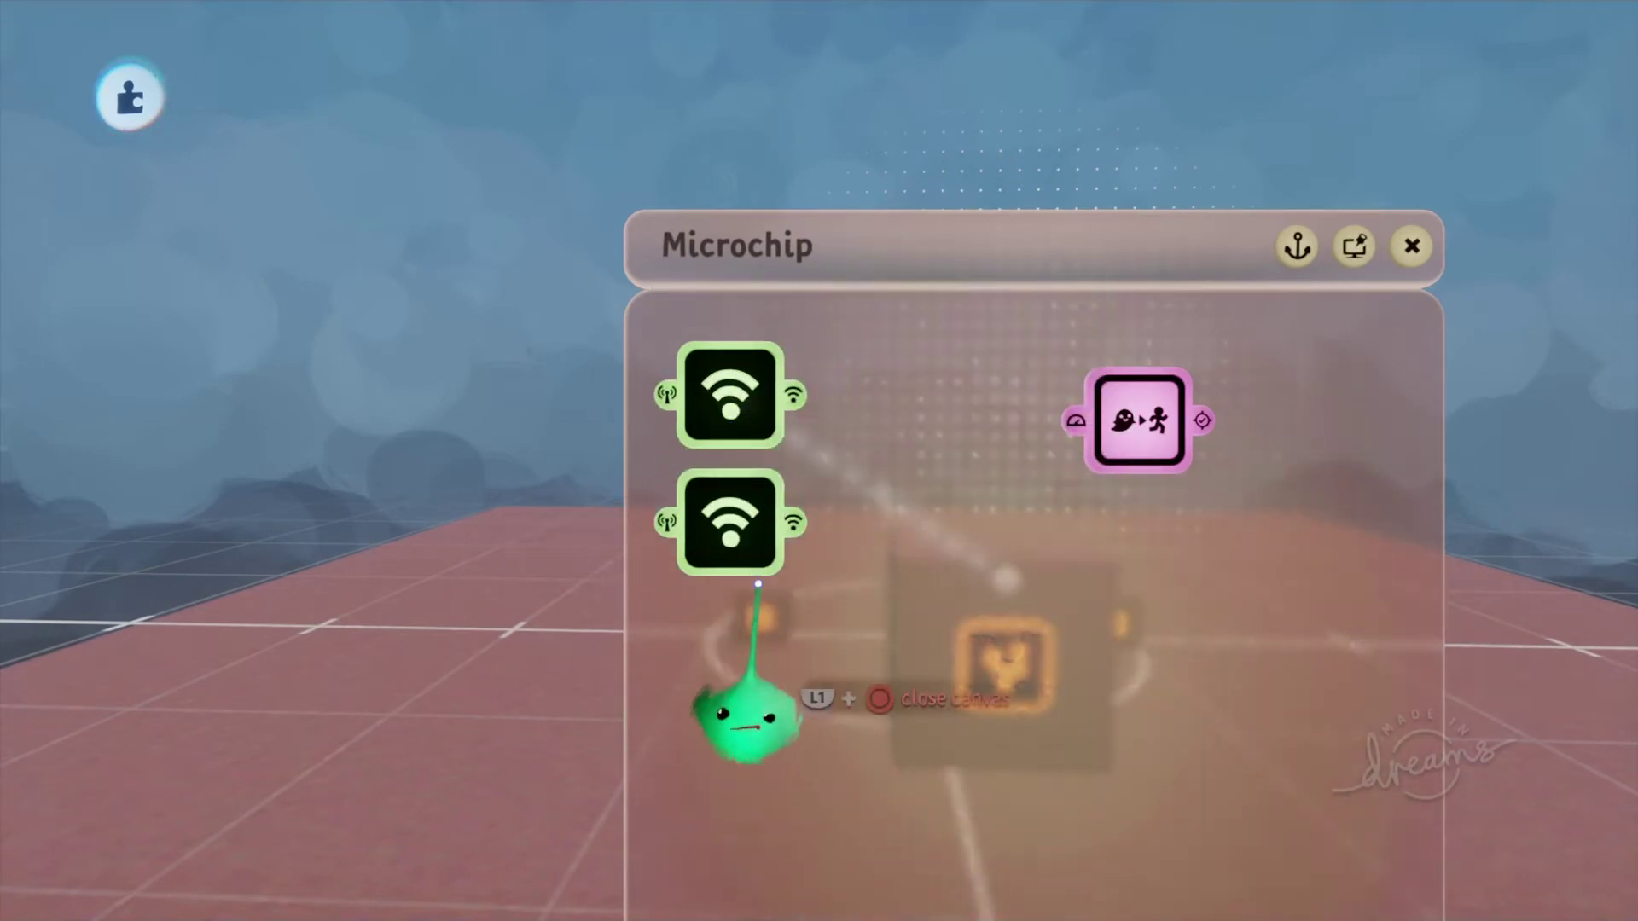
left_click(749, 522)
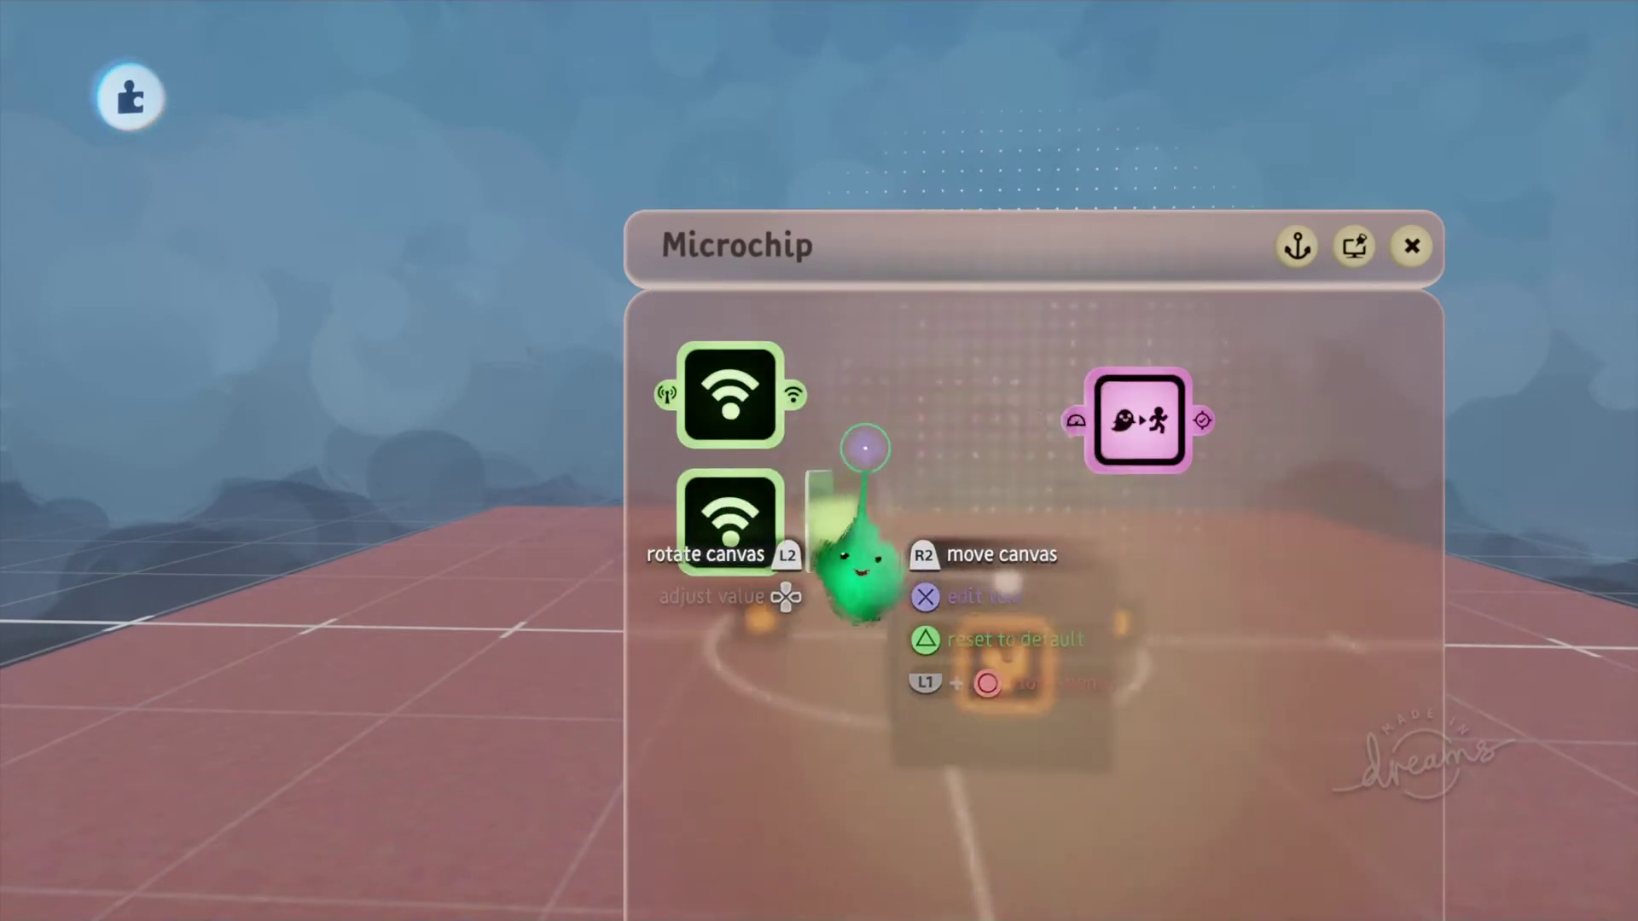
key("Escape")
Step: Add a Calculator that sums the two Wireless Receivers' outputs and wire its result into the Follower's Target Position
left_click(760, 184)
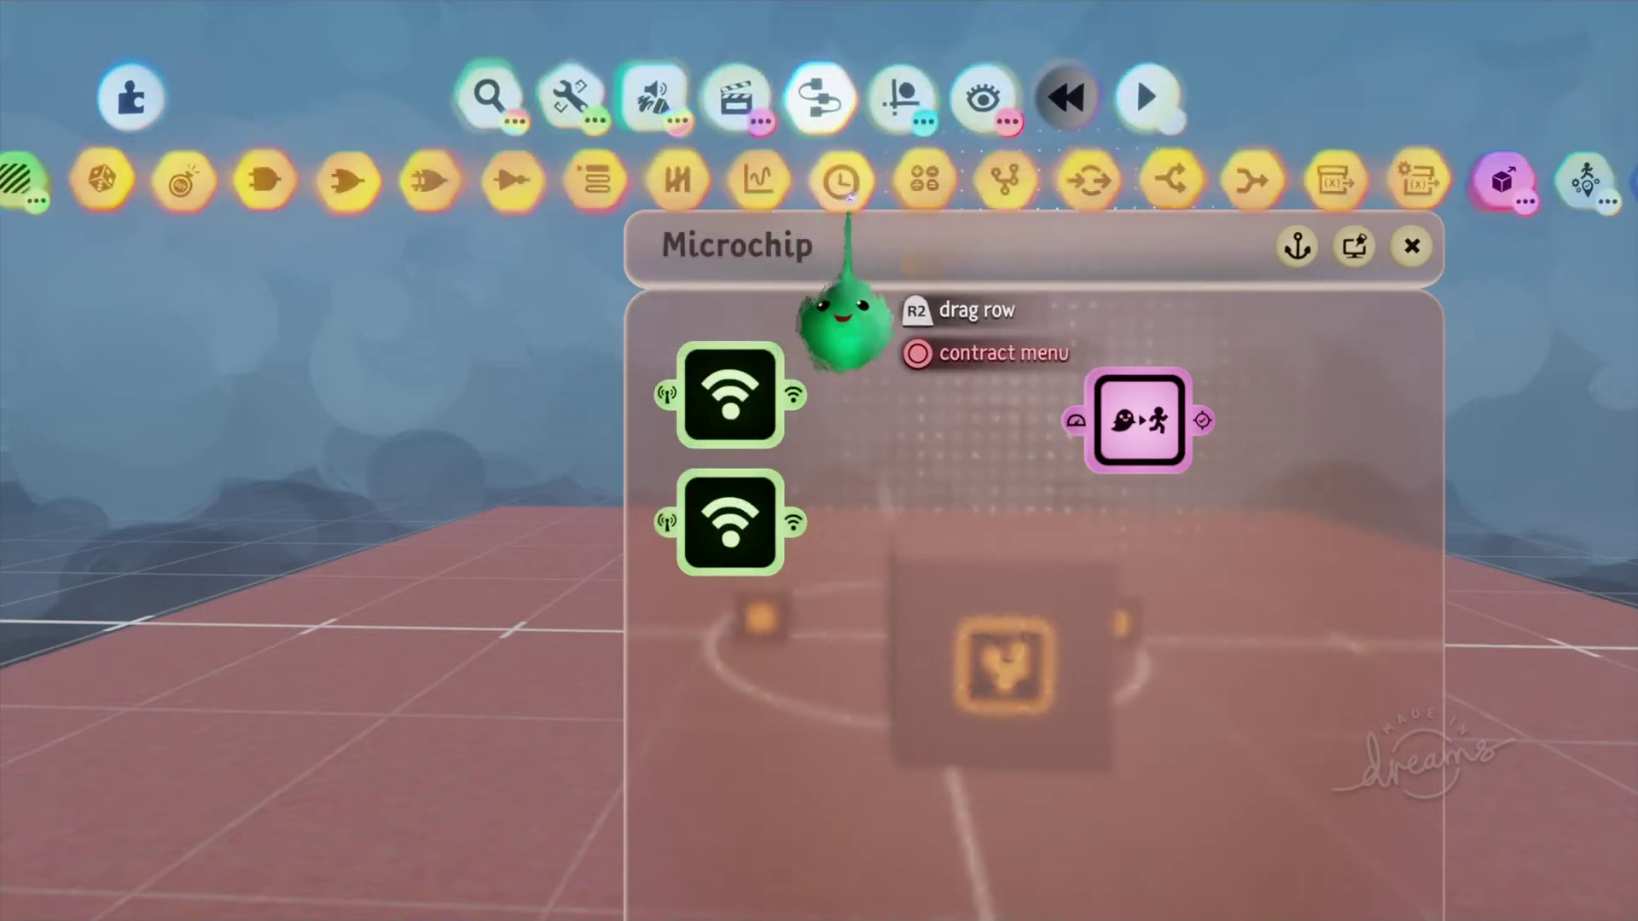
left_click(925, 181)
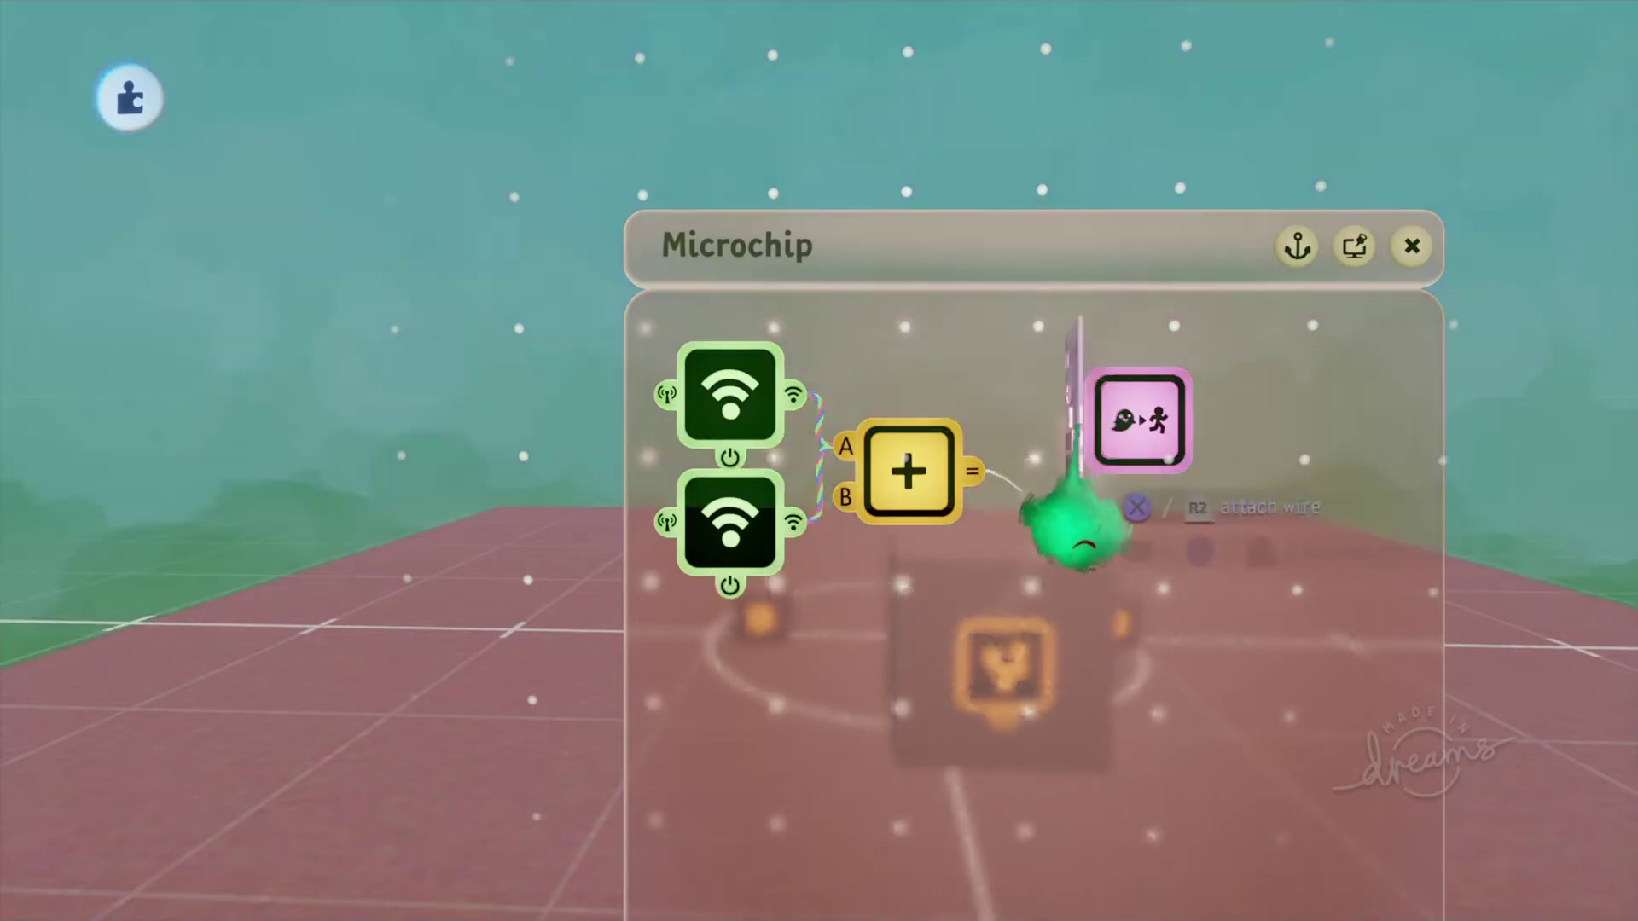
left_click(1096, 388)
left_click(1100, 283)
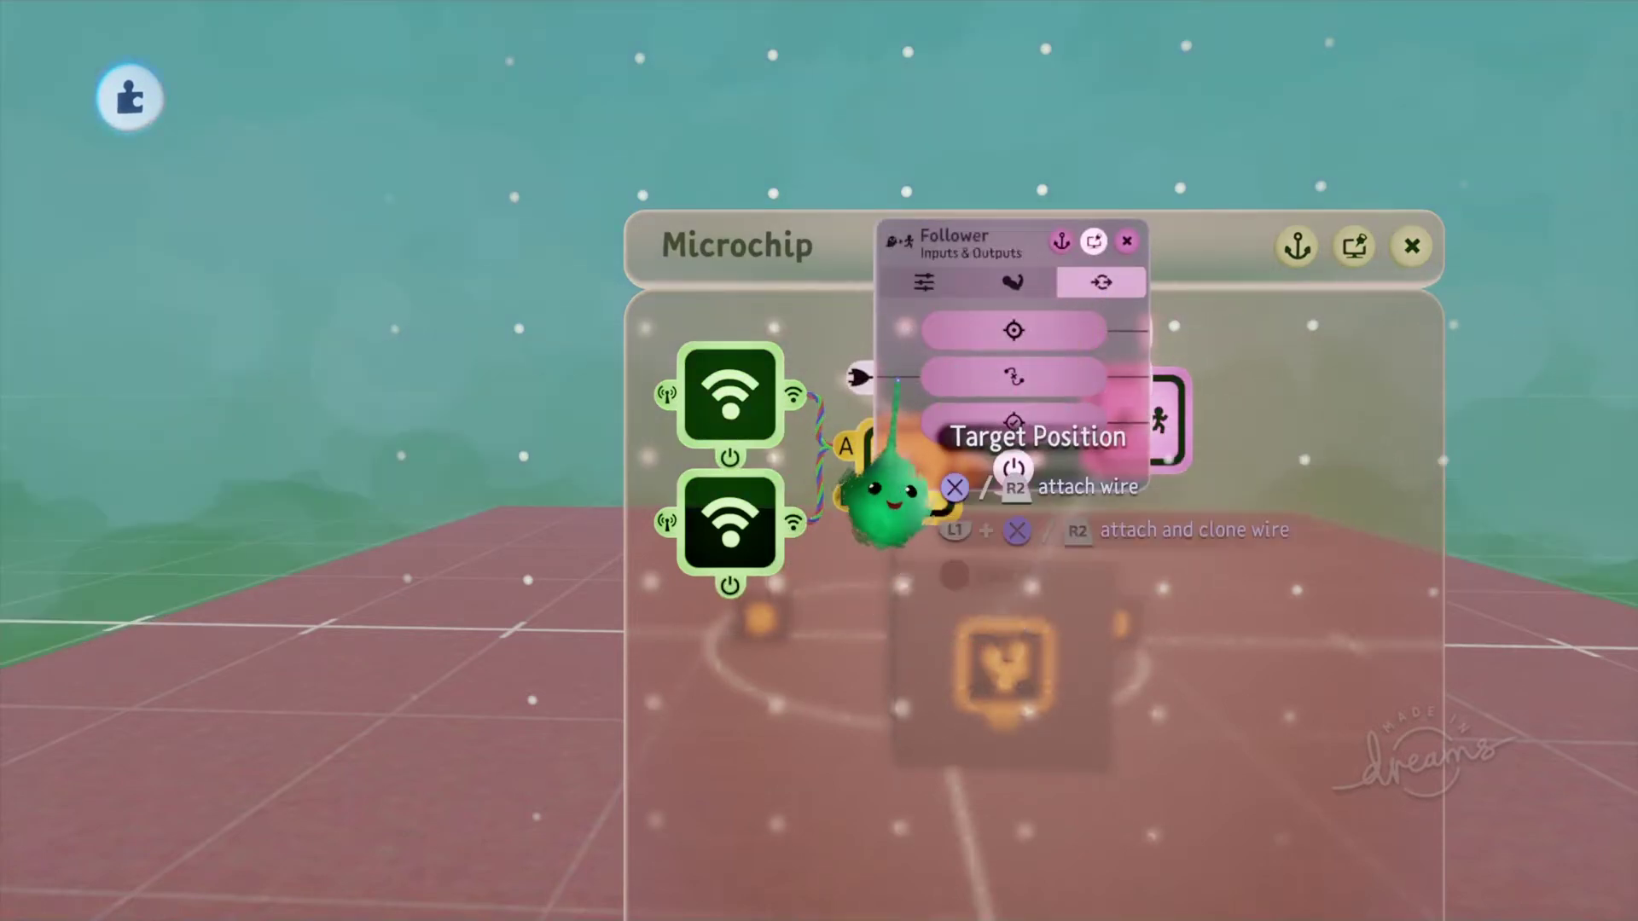
key("Escape")
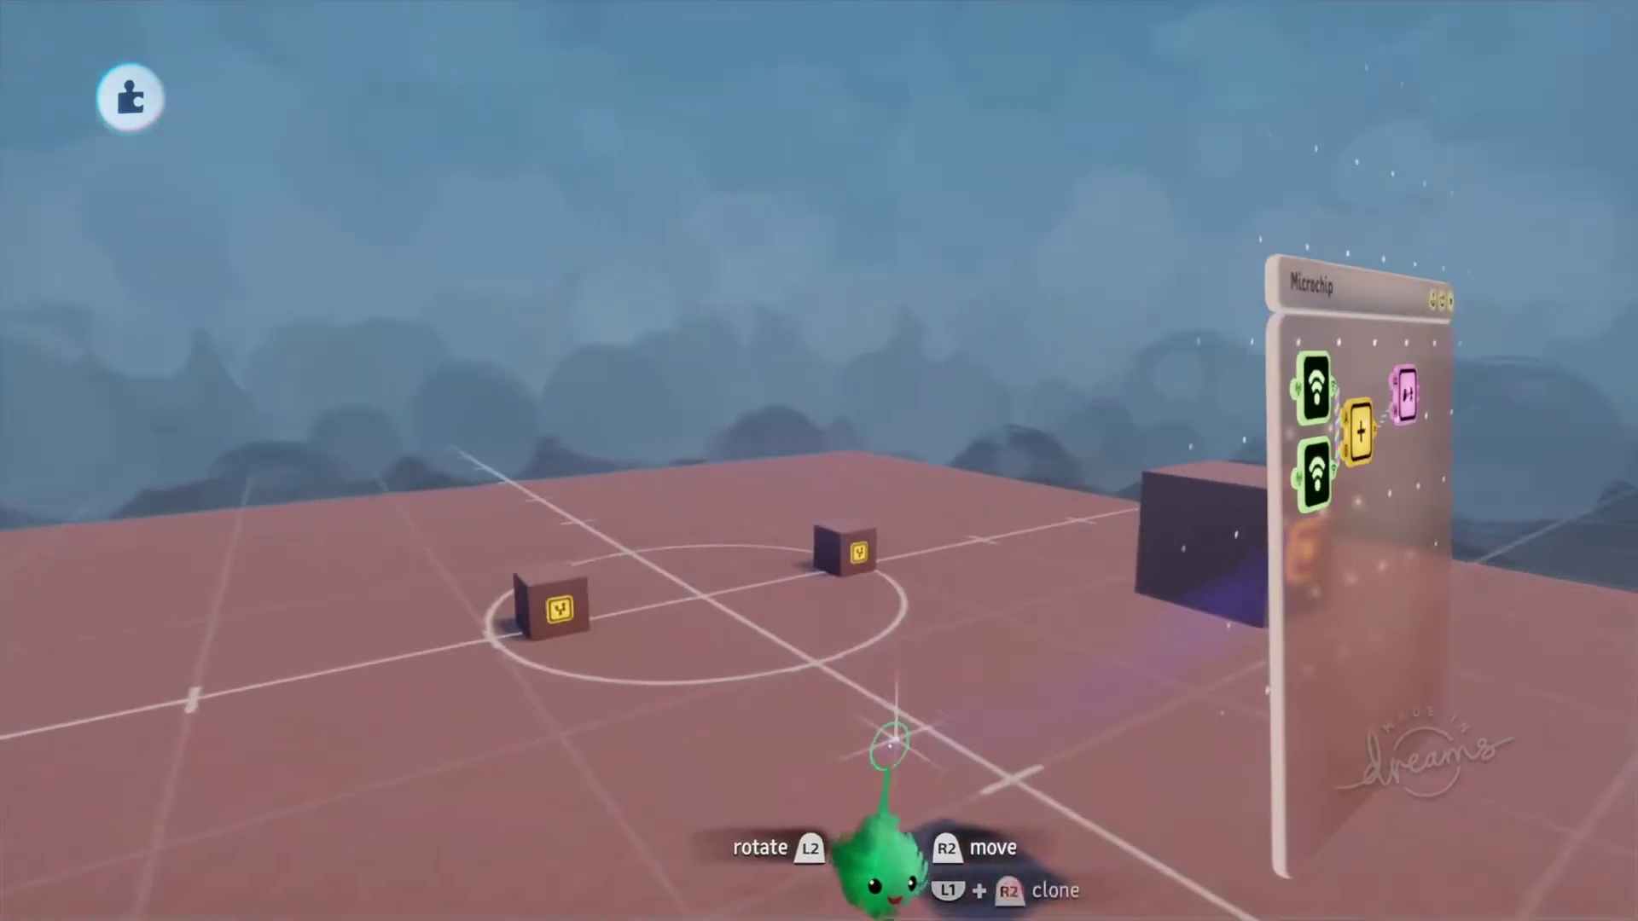
key("space")
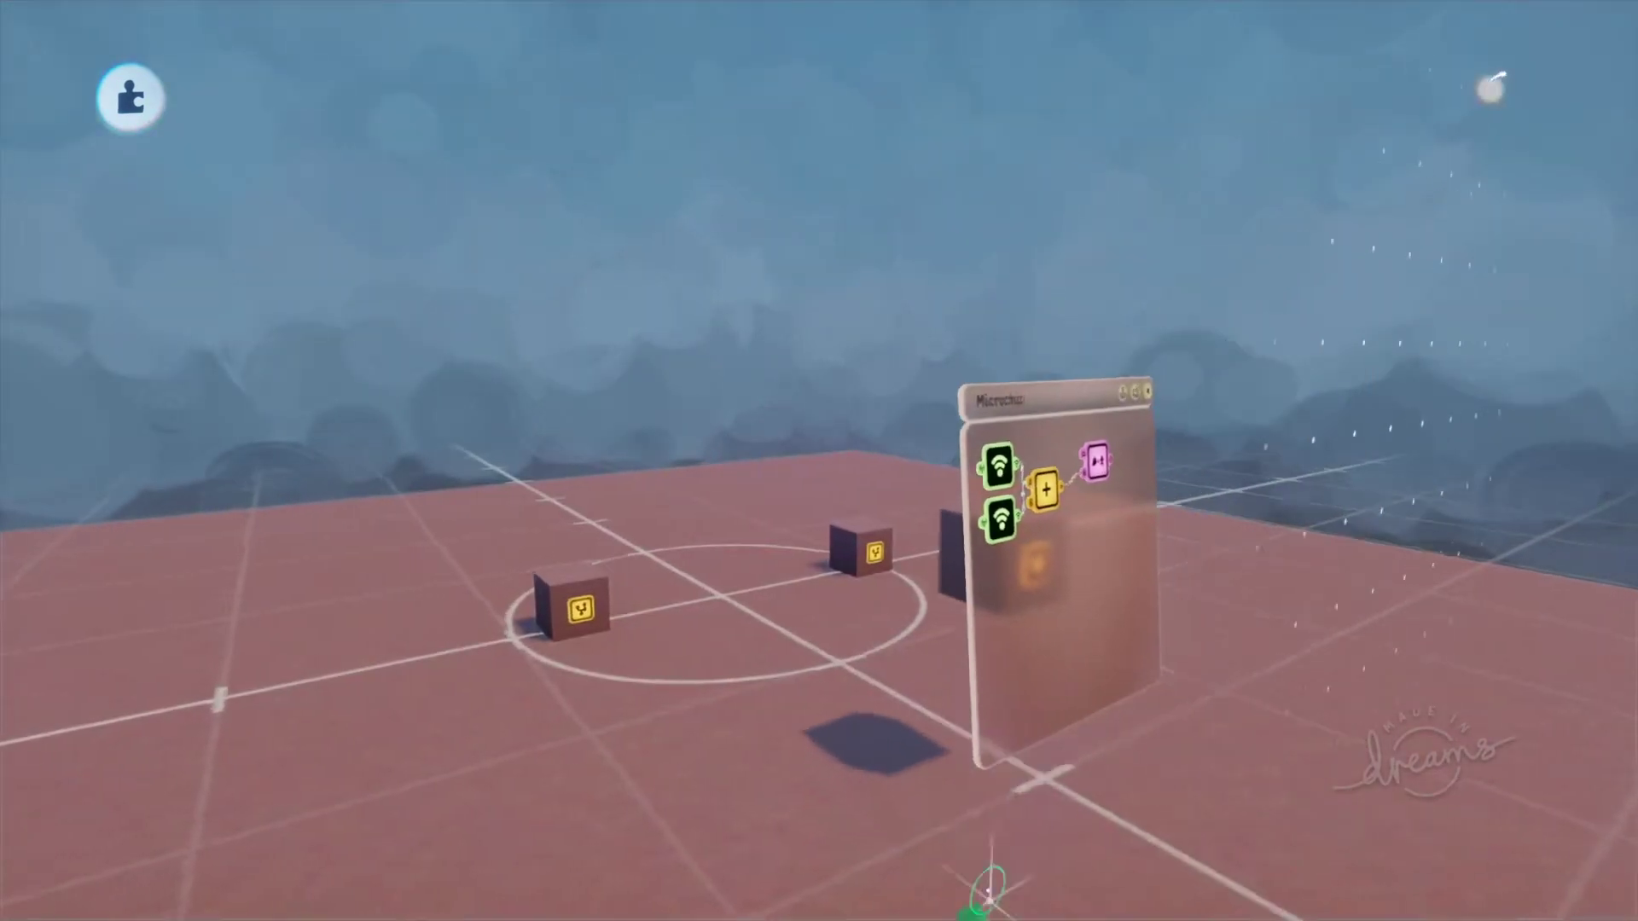
scroll(885, 853, "down", 3)
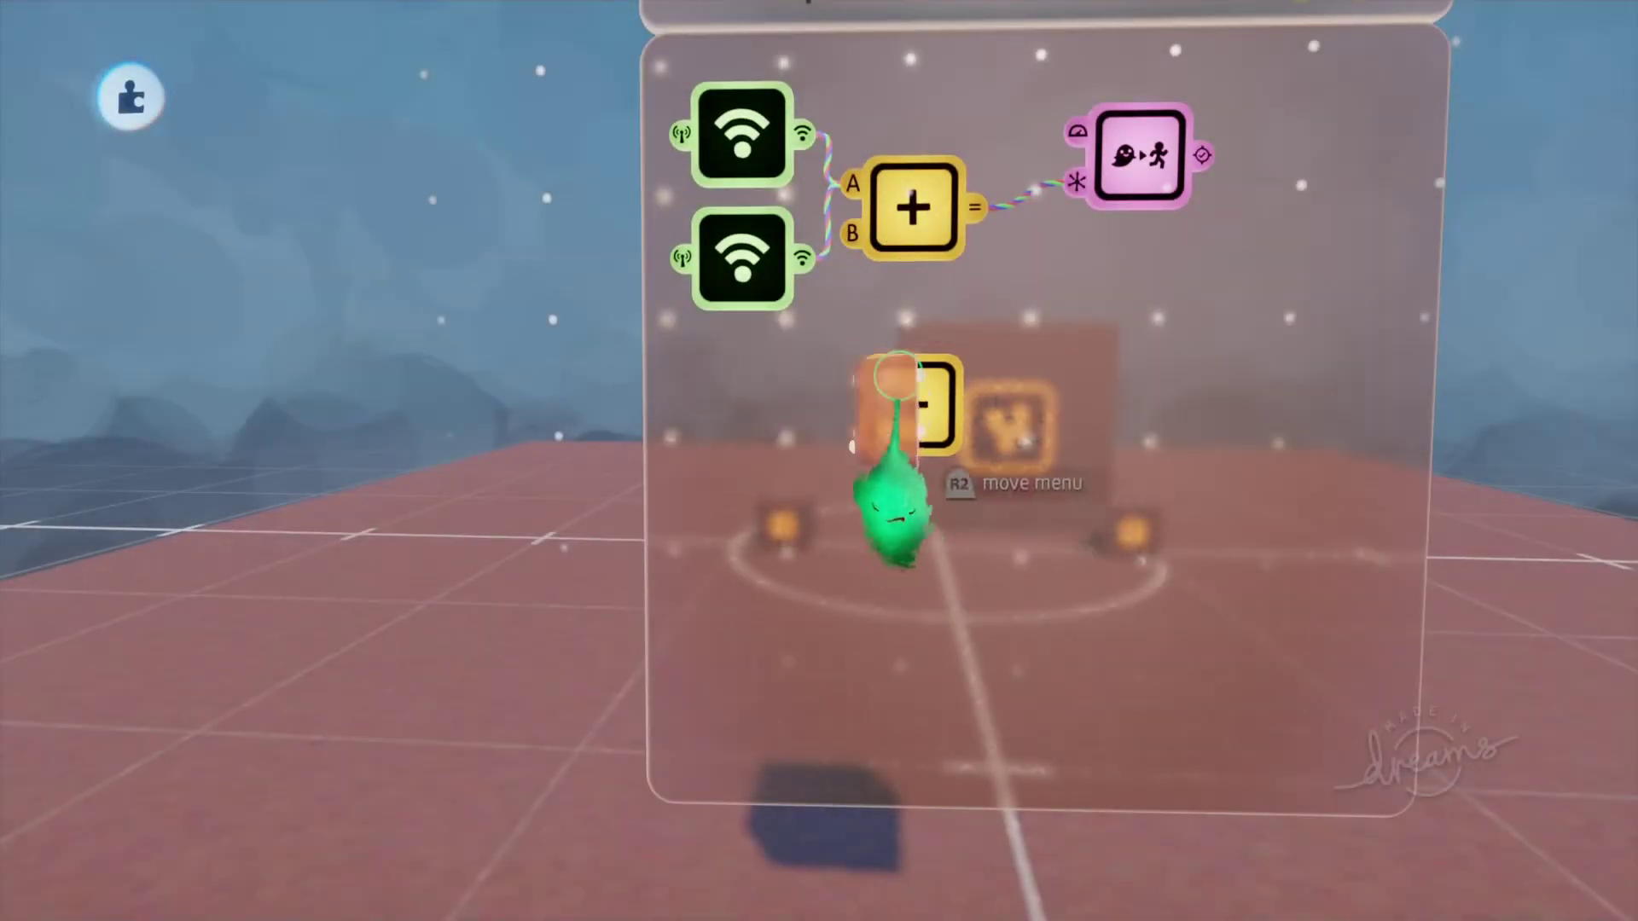
Step: Add a Subtract Calculator fed by both Wireless Receivers and pass its result into a cloned Calculator set to absolute value |n|
left_click(753, 351)
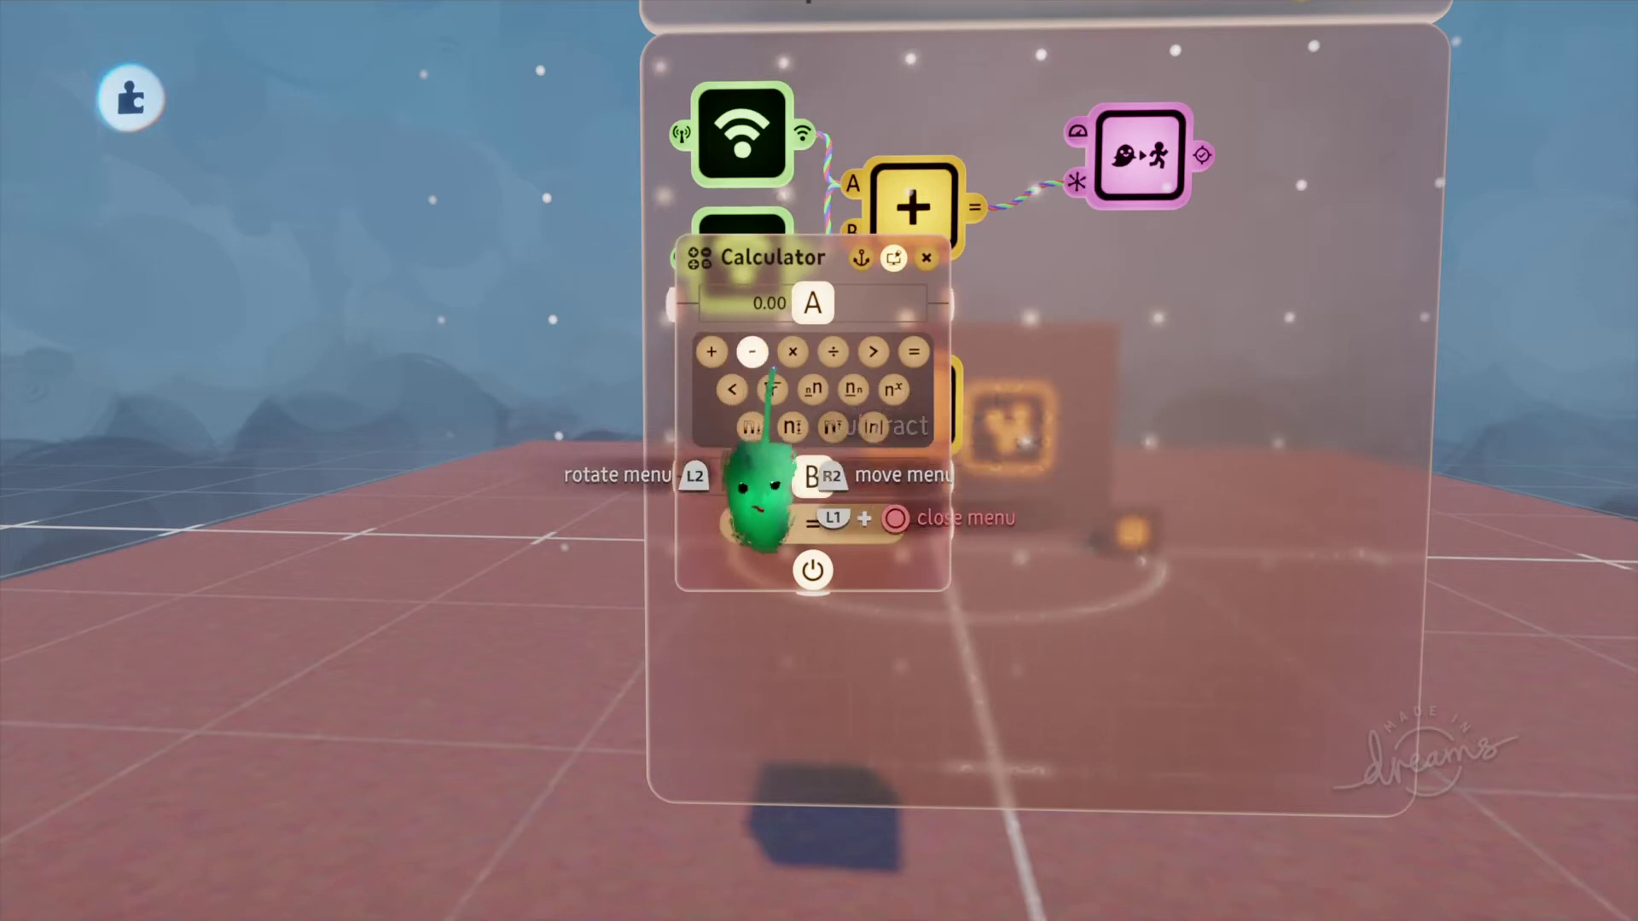
key("Escape")
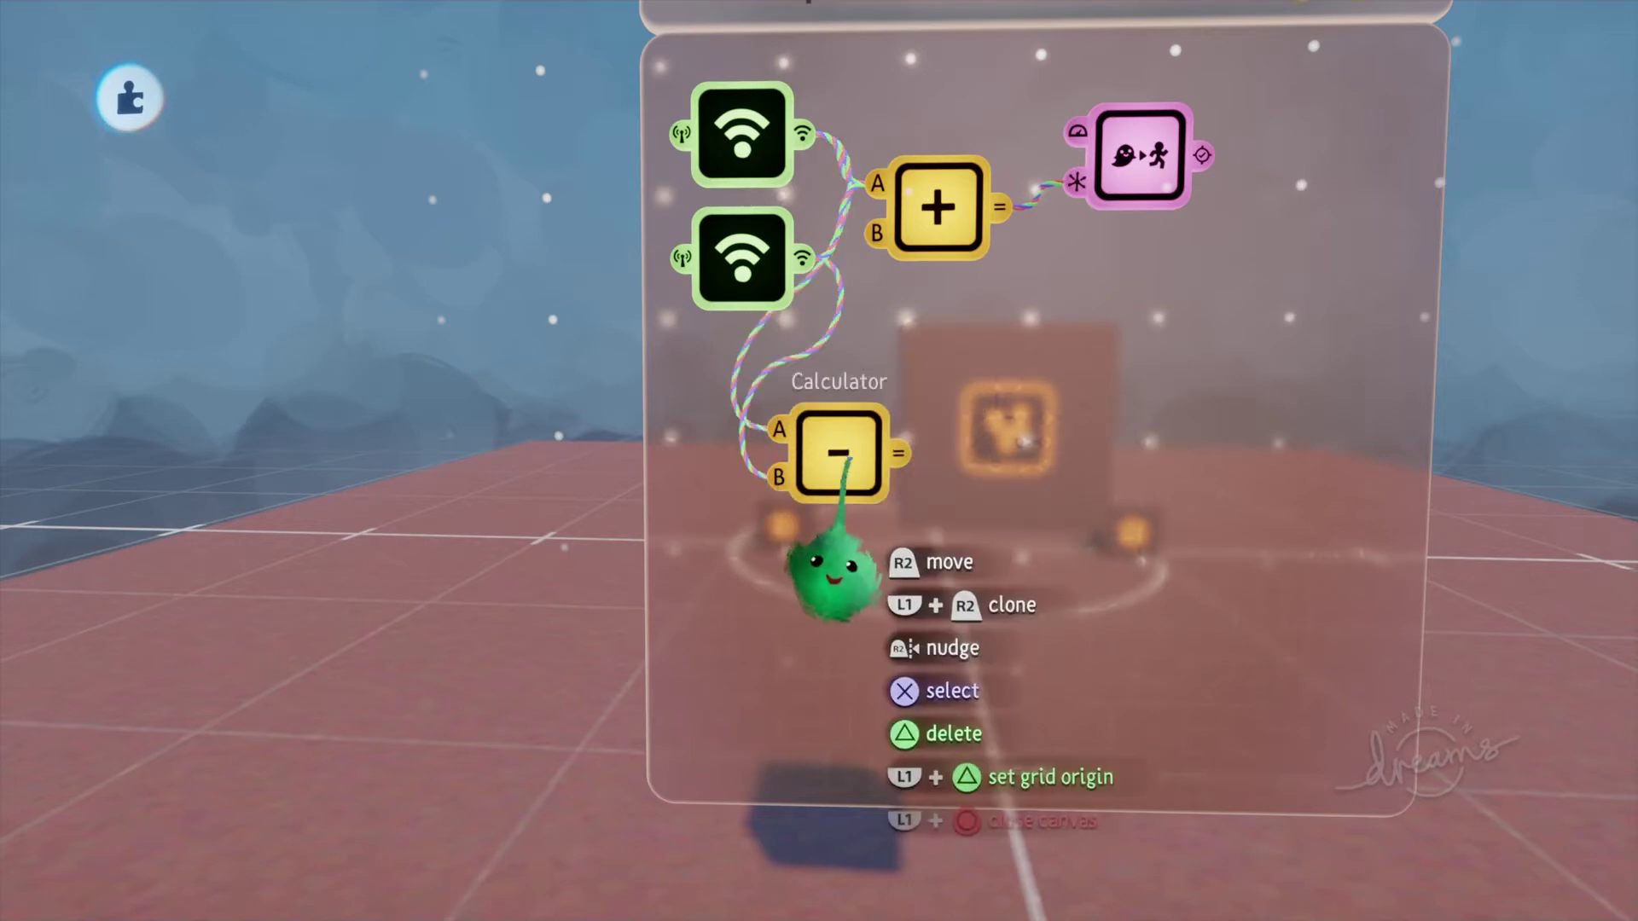
left_click_drag(841, 454, 1006, 467)
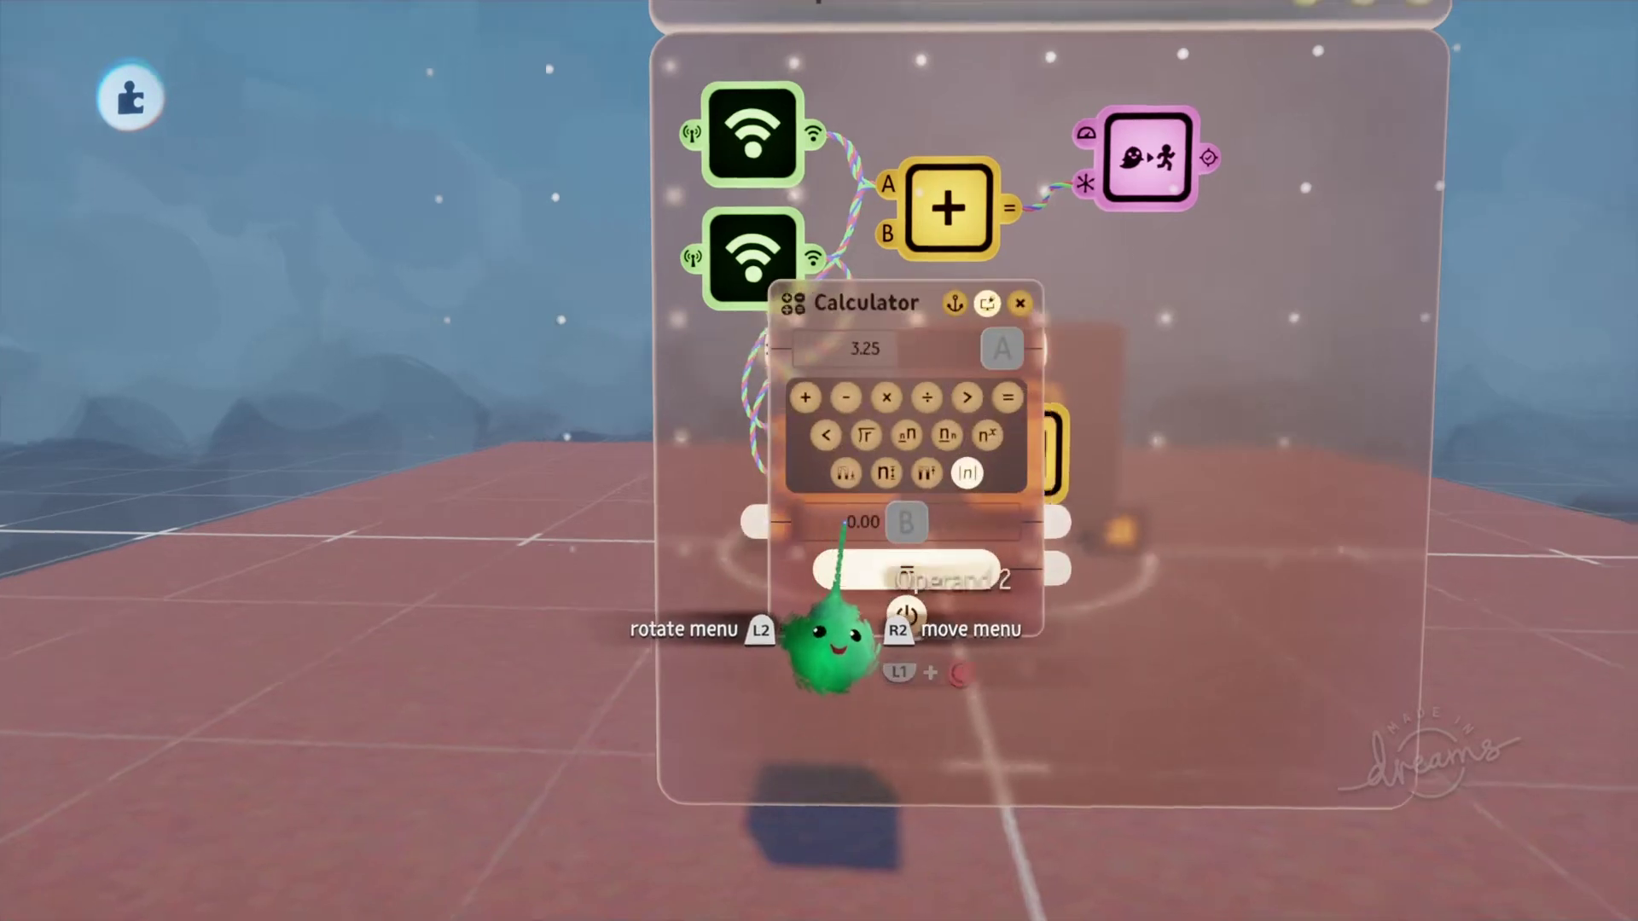
scroll(844, 522, "down", 5)
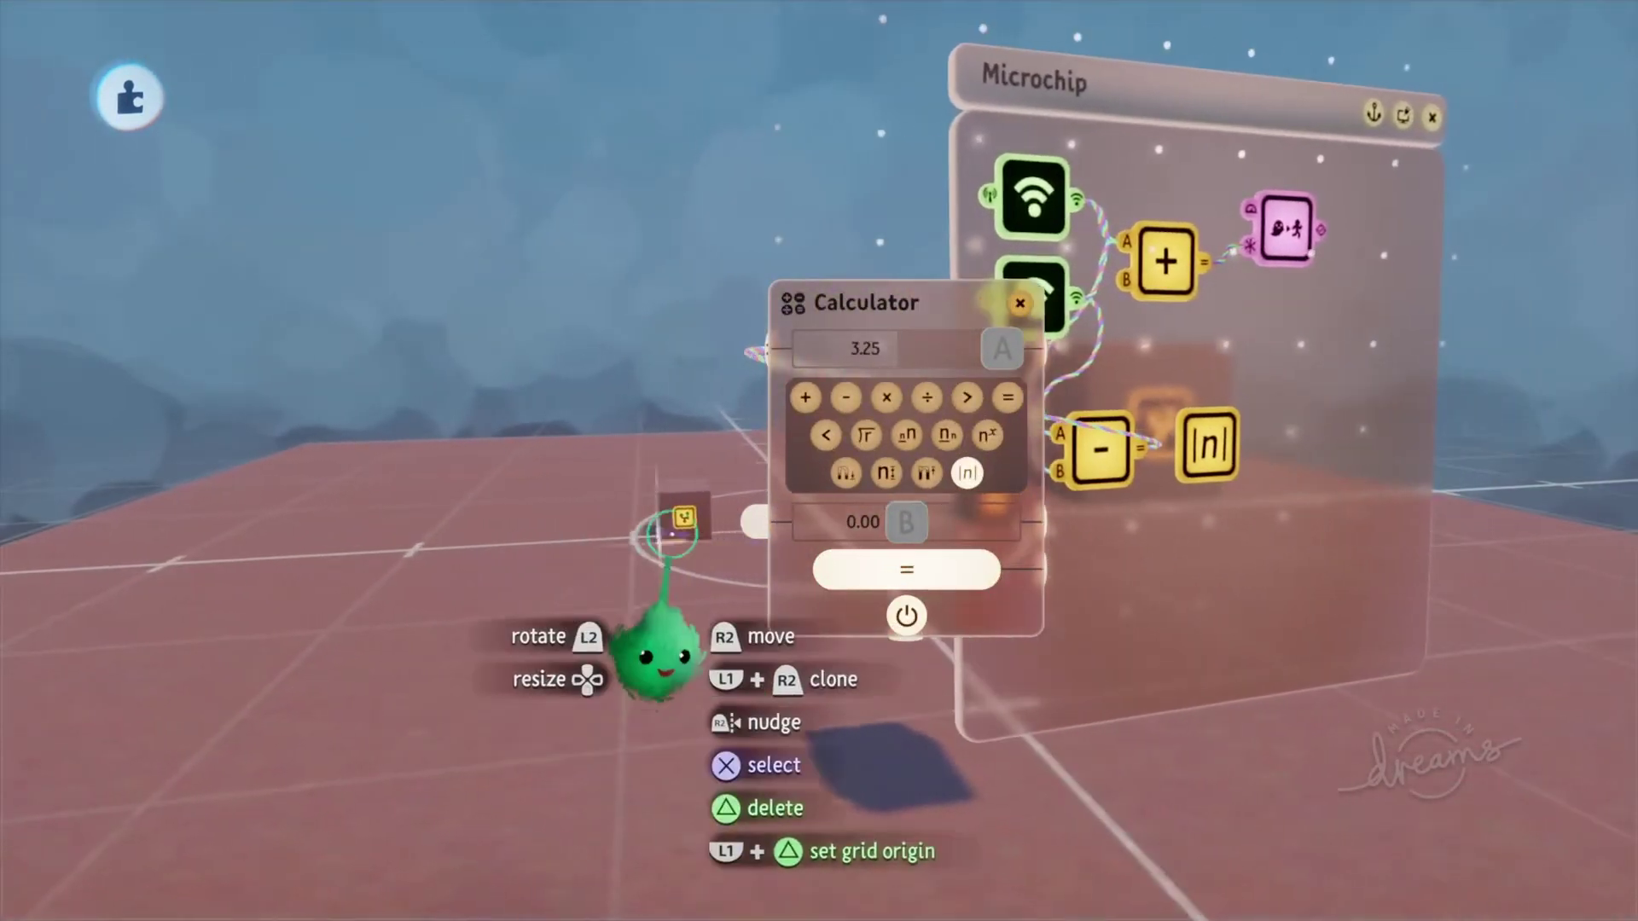
left_click_drag(672, 533, 405, 533)
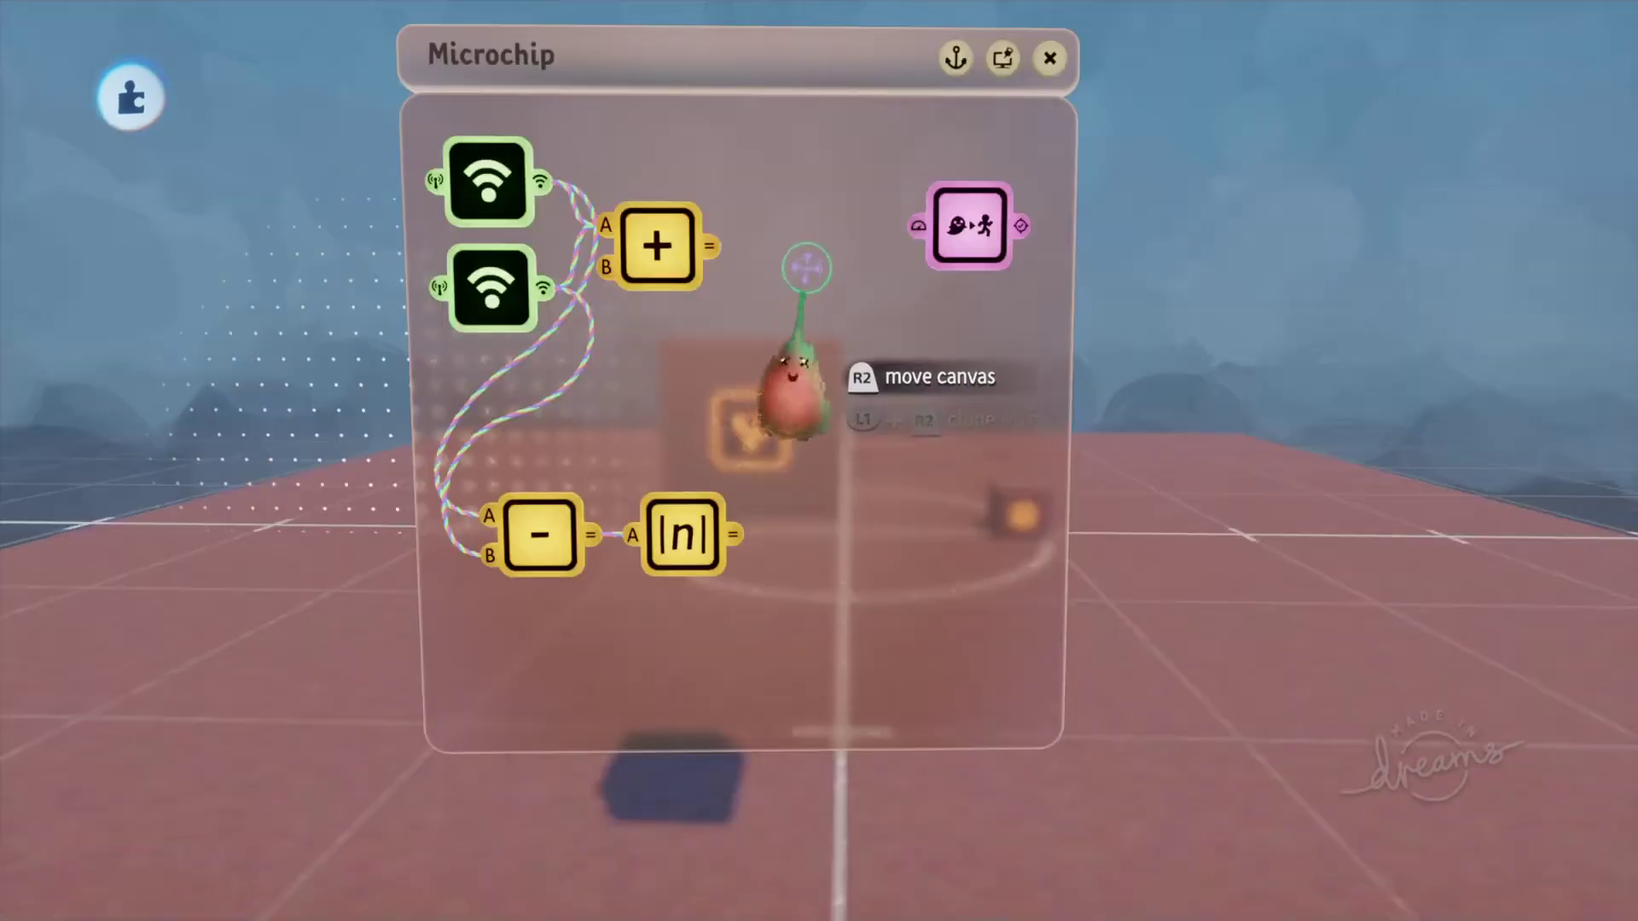
Step: Replace the Follower's input wire by adding a Splitter below the sum Calculator and wiring the sum into it
key("Tab")
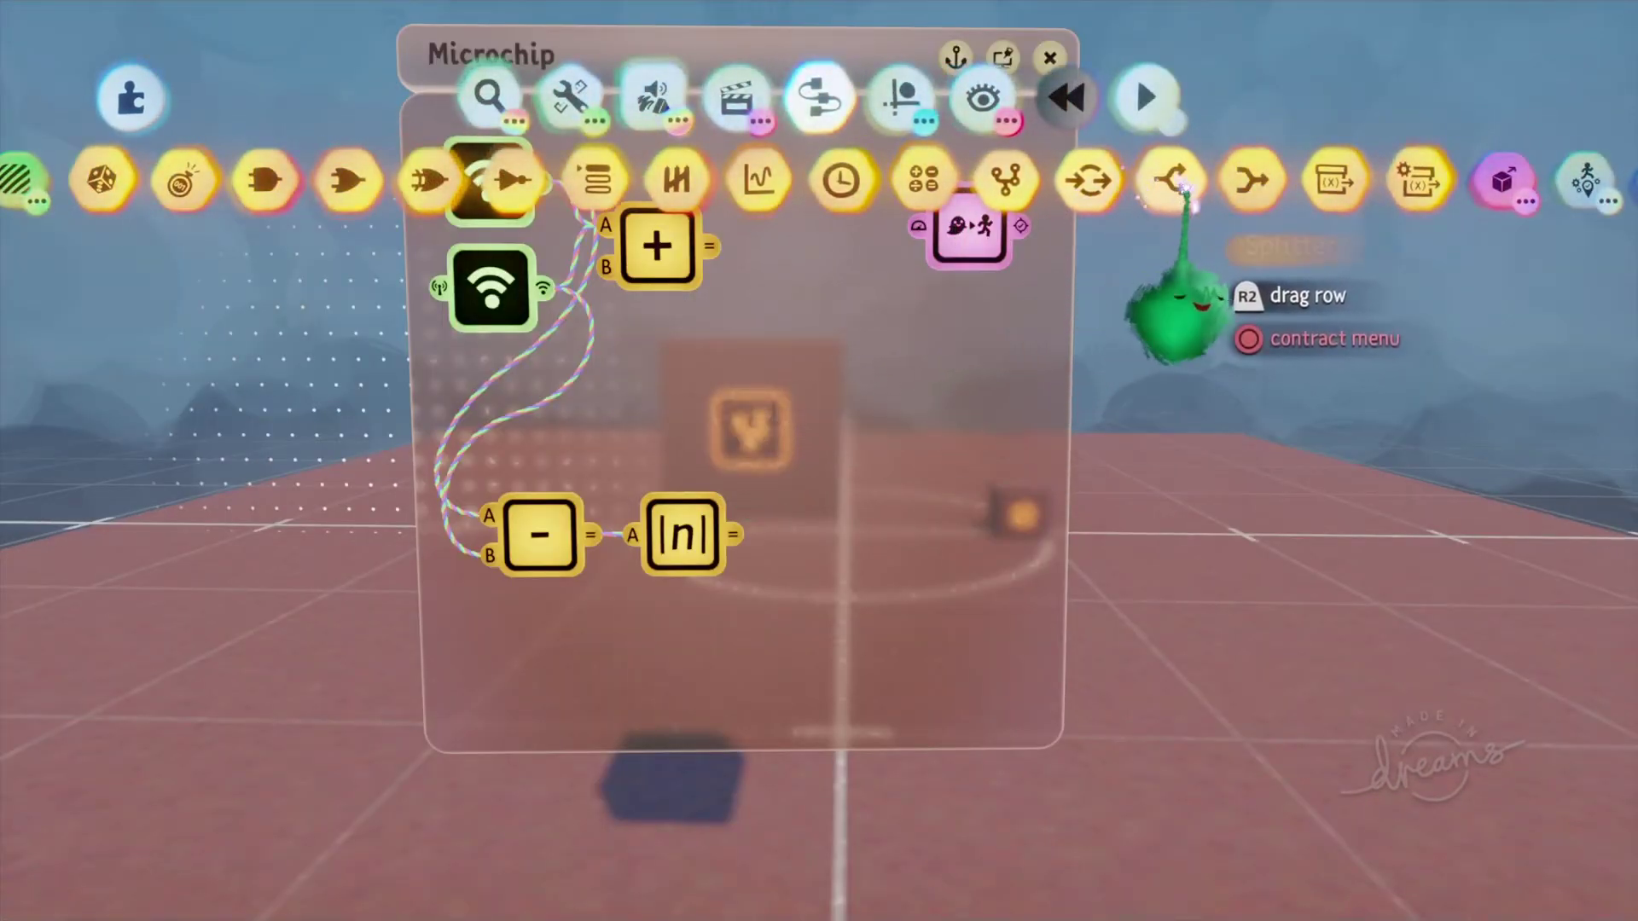
left_click(1182, 183)
left_click(781, 330)
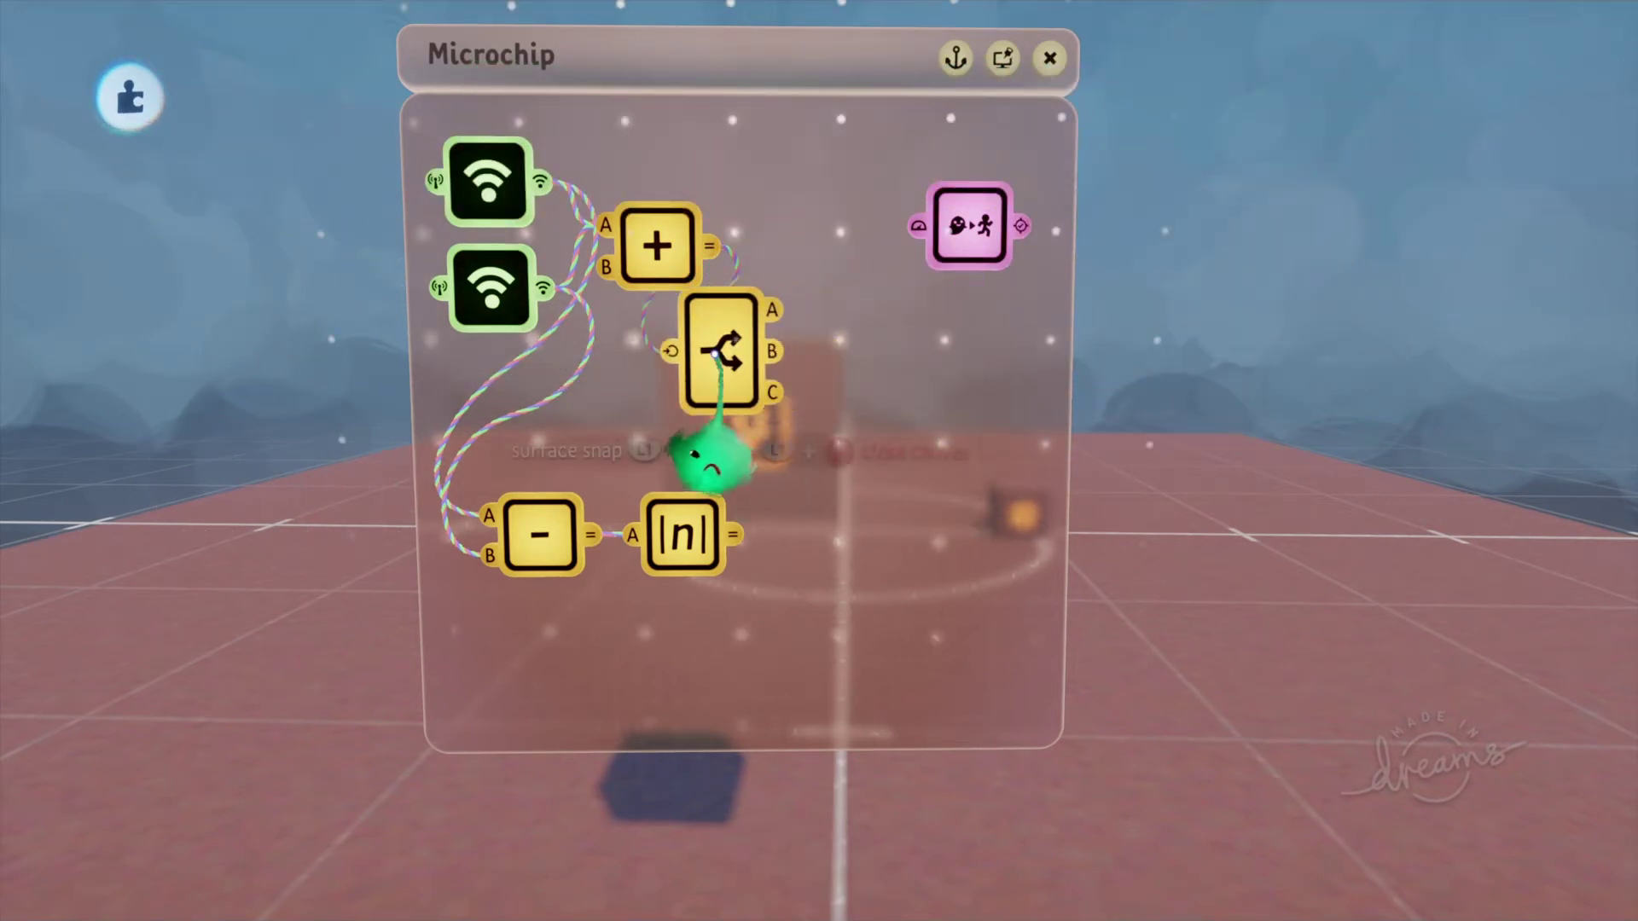
left_click_drag(709, 460, 698, 482)
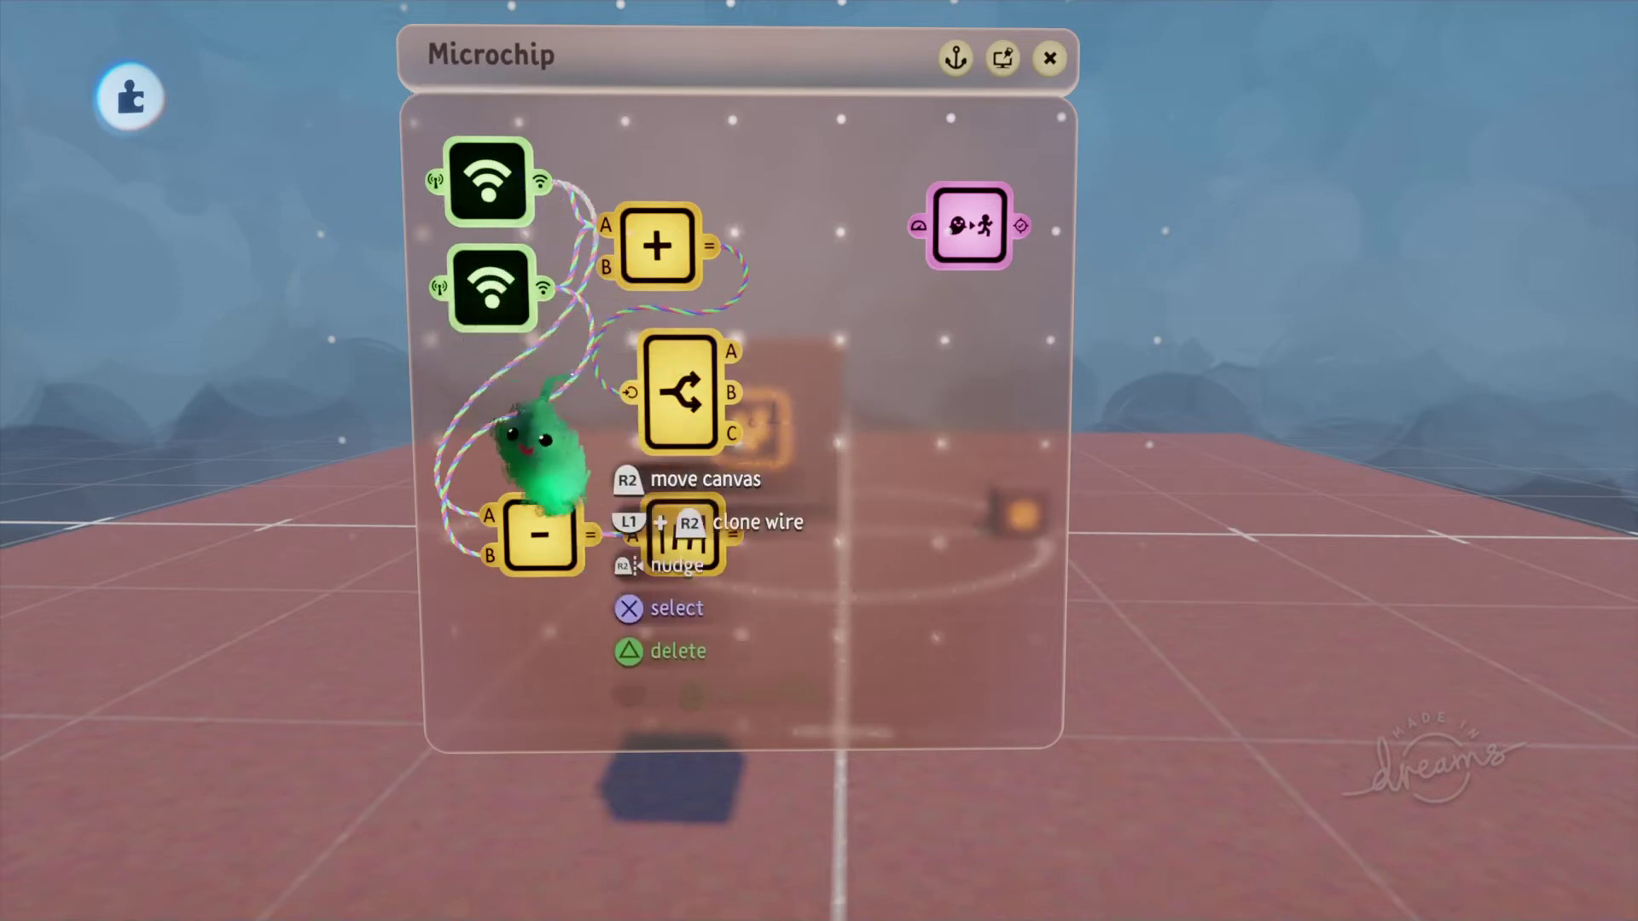
Step: Add a Combiner set to three values and wire the Splitter's A and B outputs into its matching inputs
key("Tab")
left_click(1171, 205)
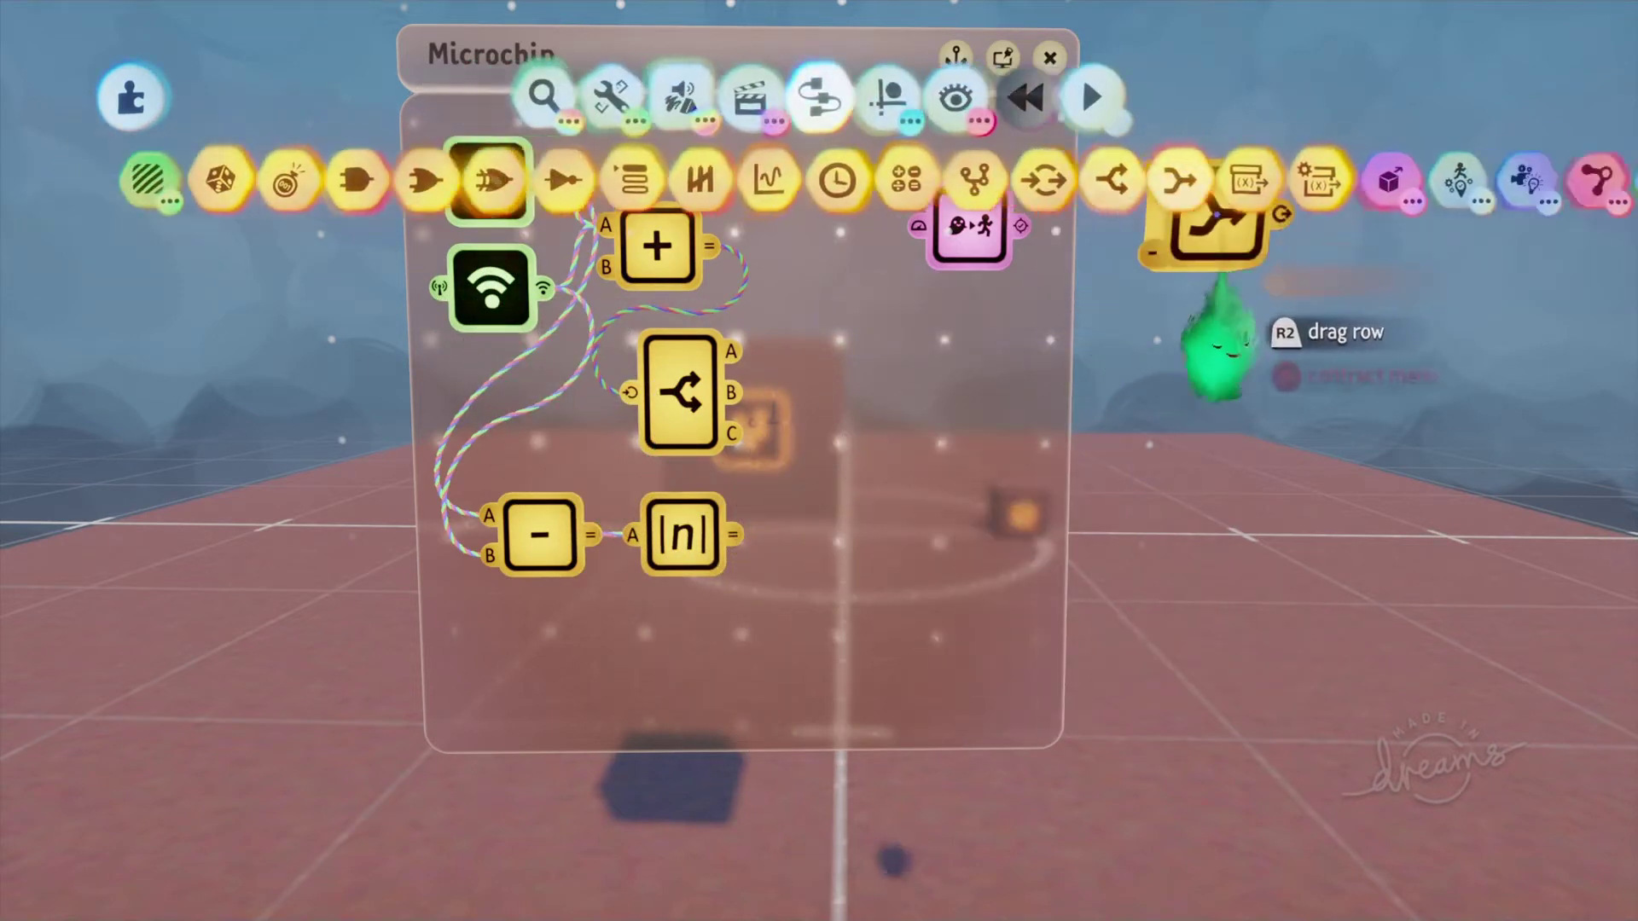
left_click(882, 389)
left_click(882, 389)
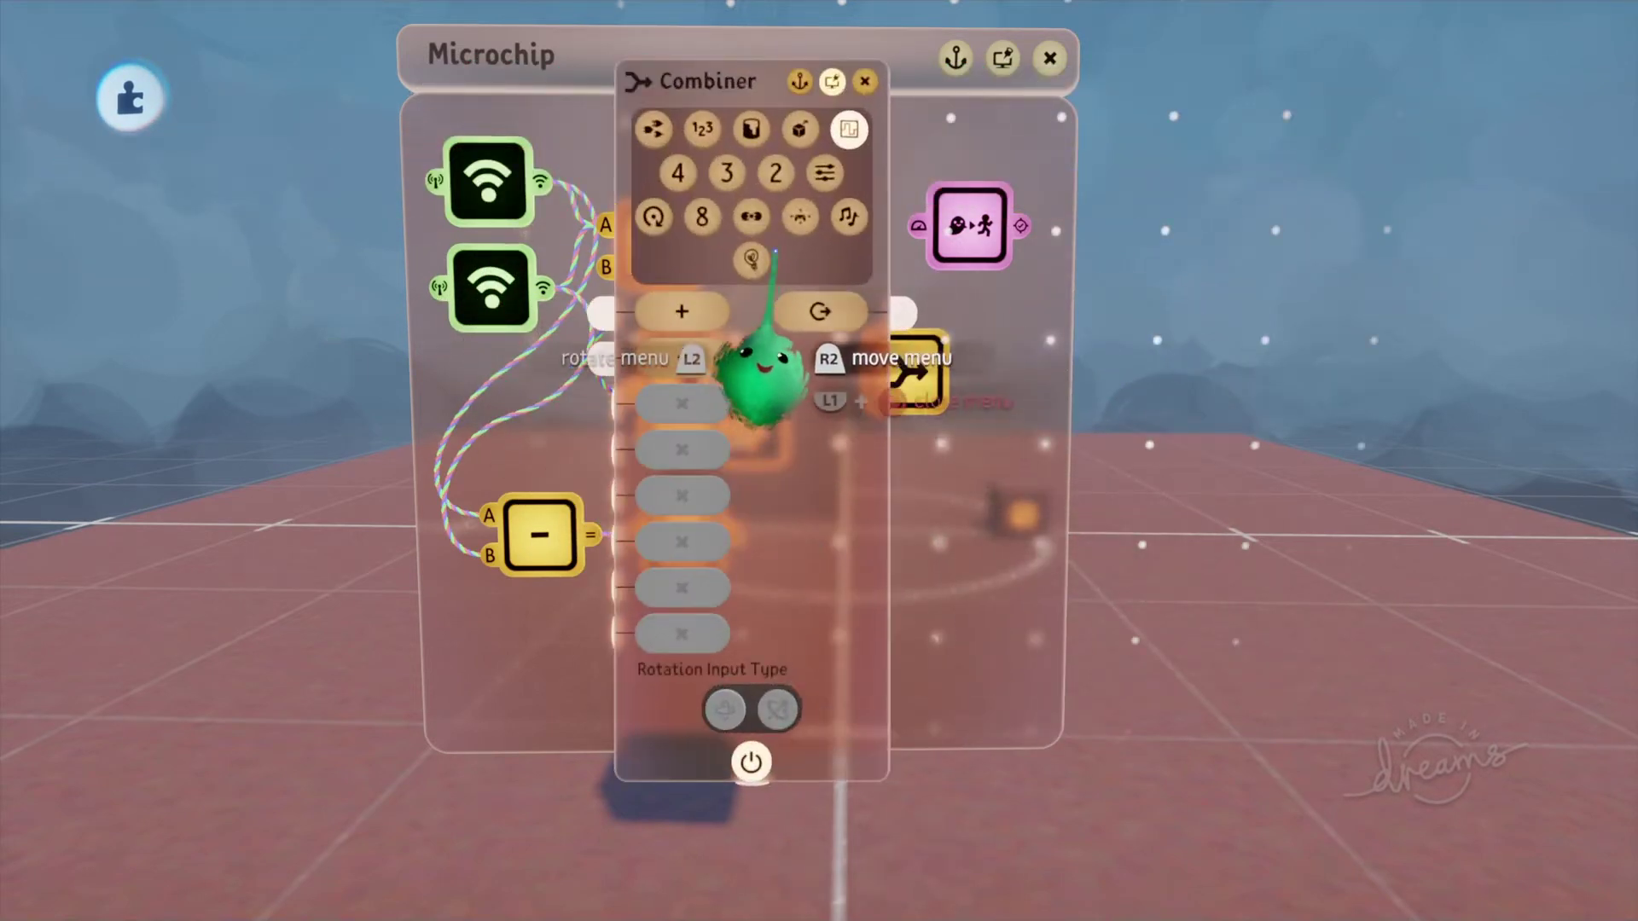
left_click(726, 171)
key("Escape")
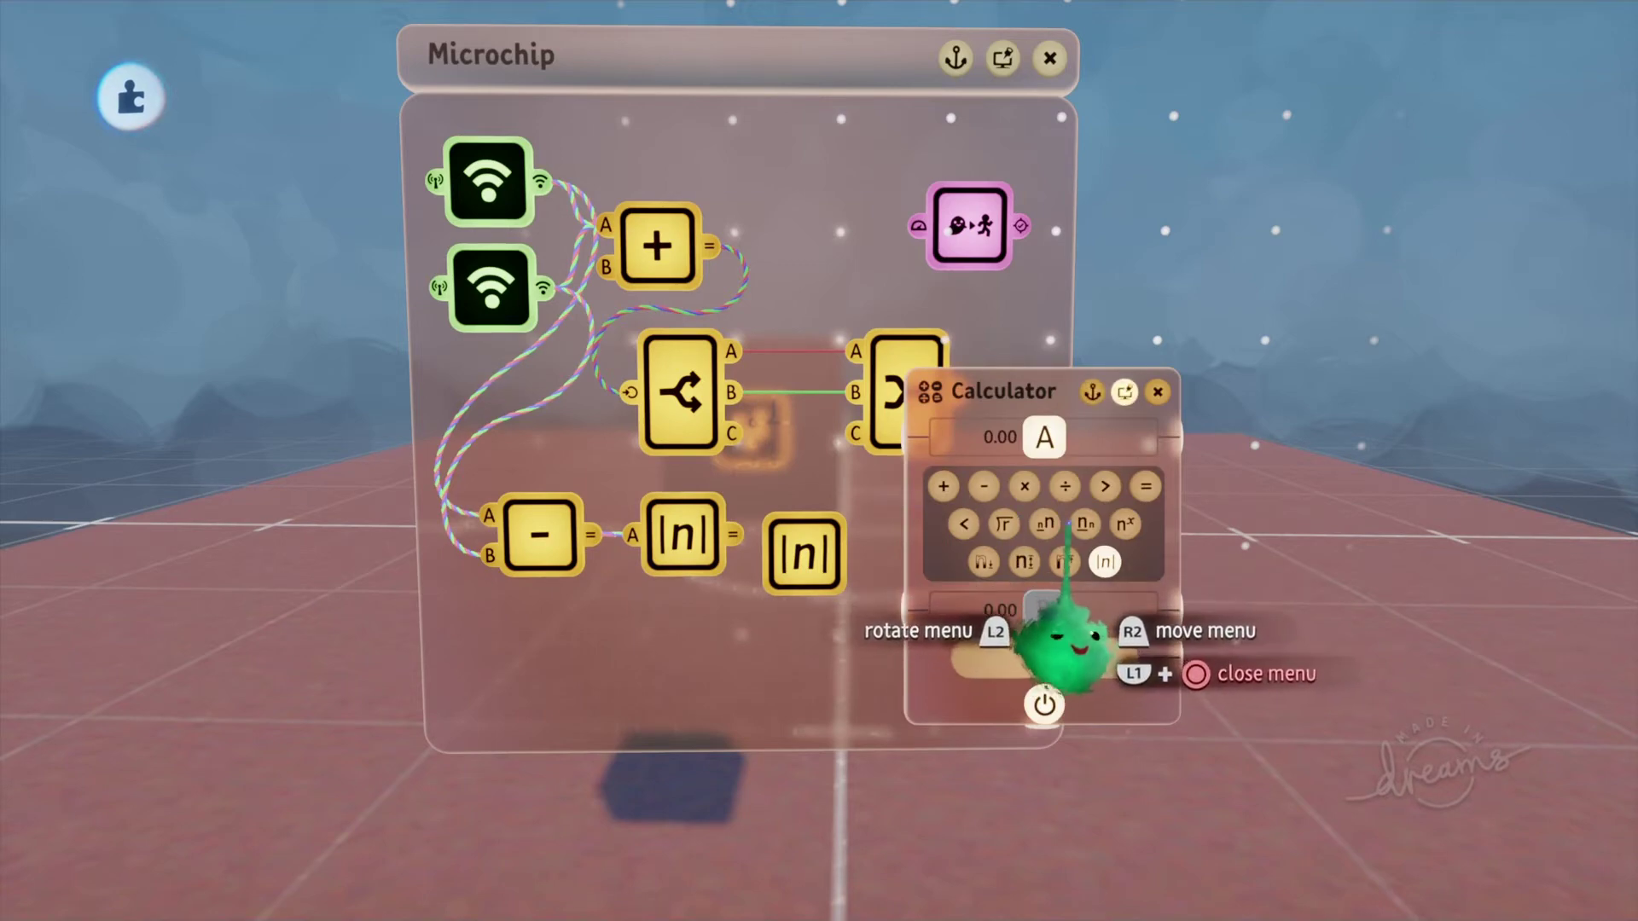
Step: Set the cloned Calculator to Minimum with operand value 1, feeding it the absolute value and wiring its result into the Combiner's C
left_click(1083, 524)
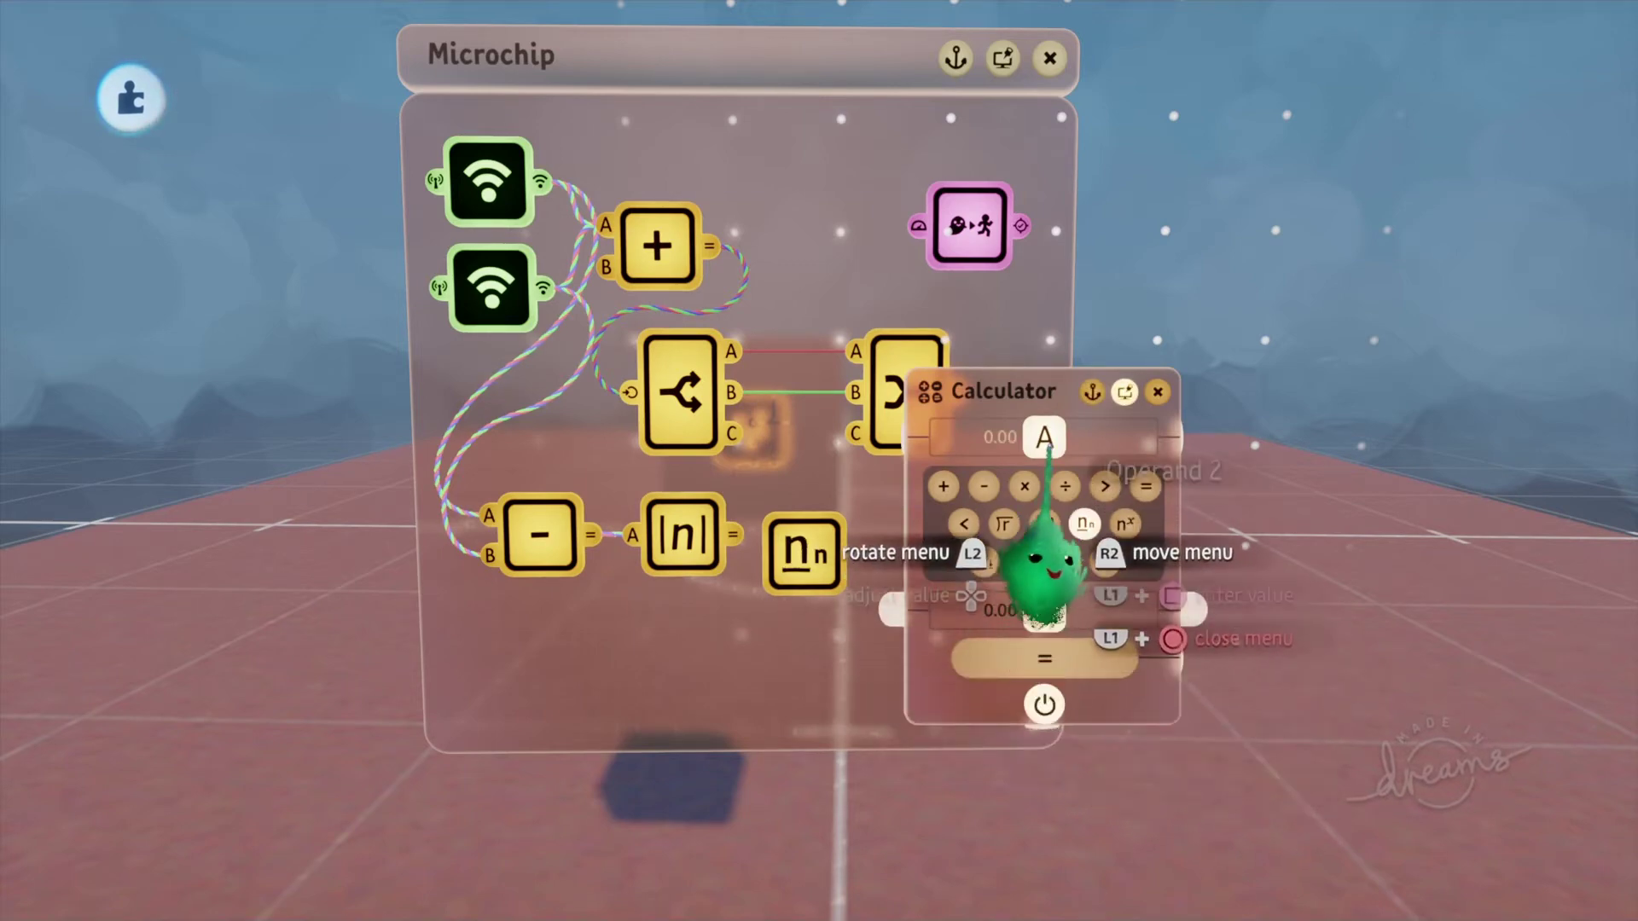
left_click(1045, 611)
type("1")
key("Return")
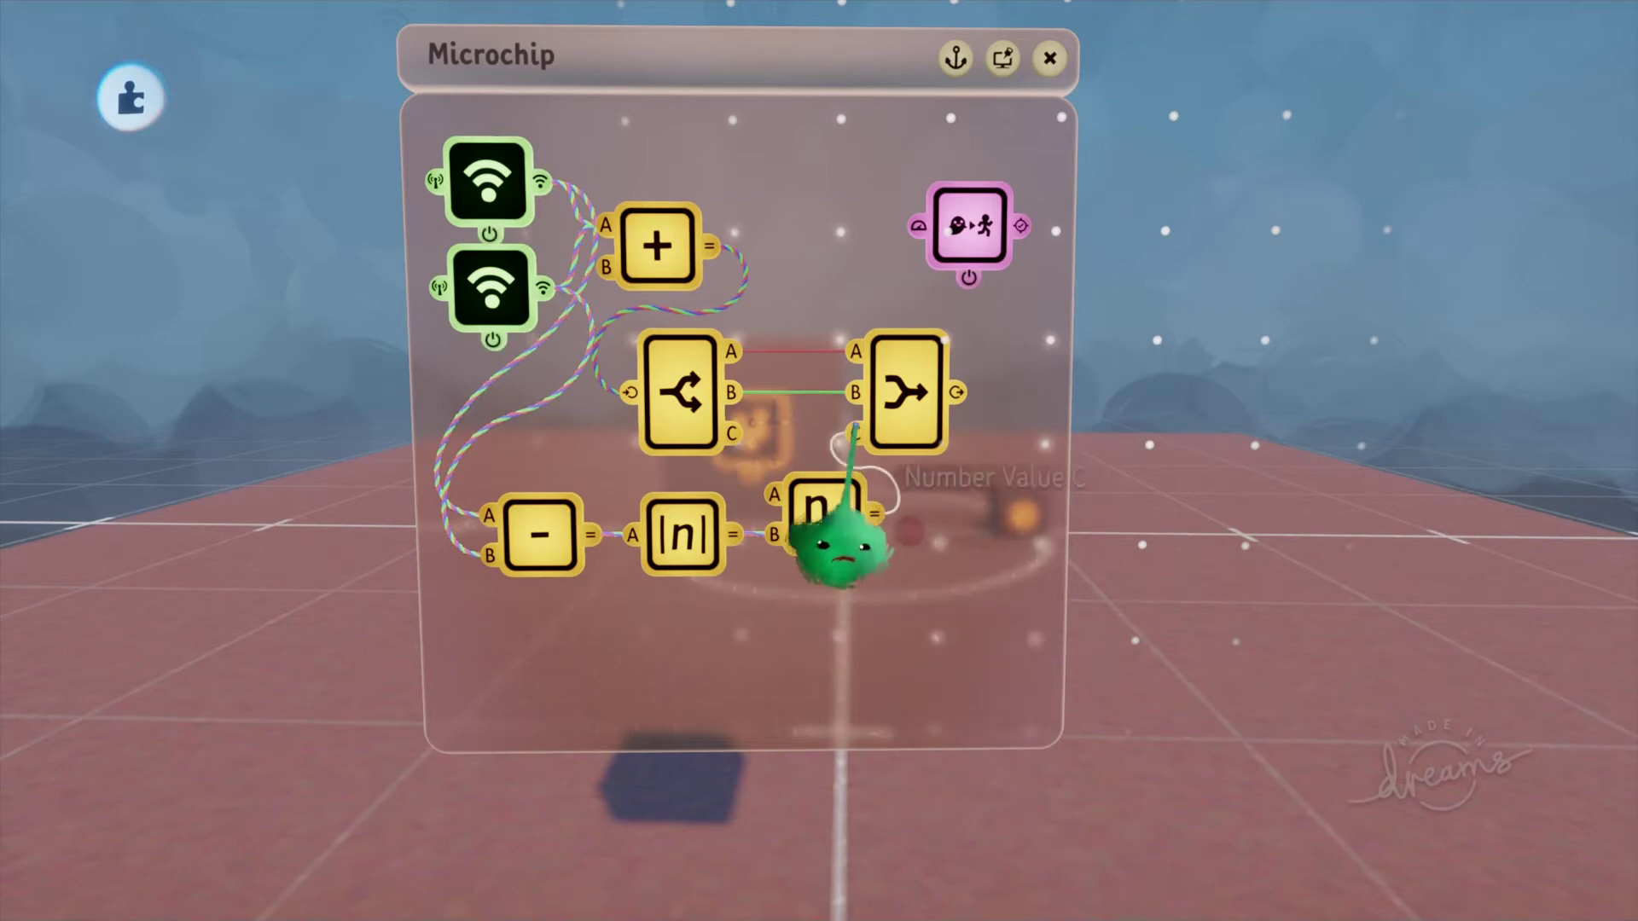
Step: Wire the Combiner's output into the Follower and check the Minimum Calculator's operands with time running
middle_click_drag(678, 479, 899, 643)
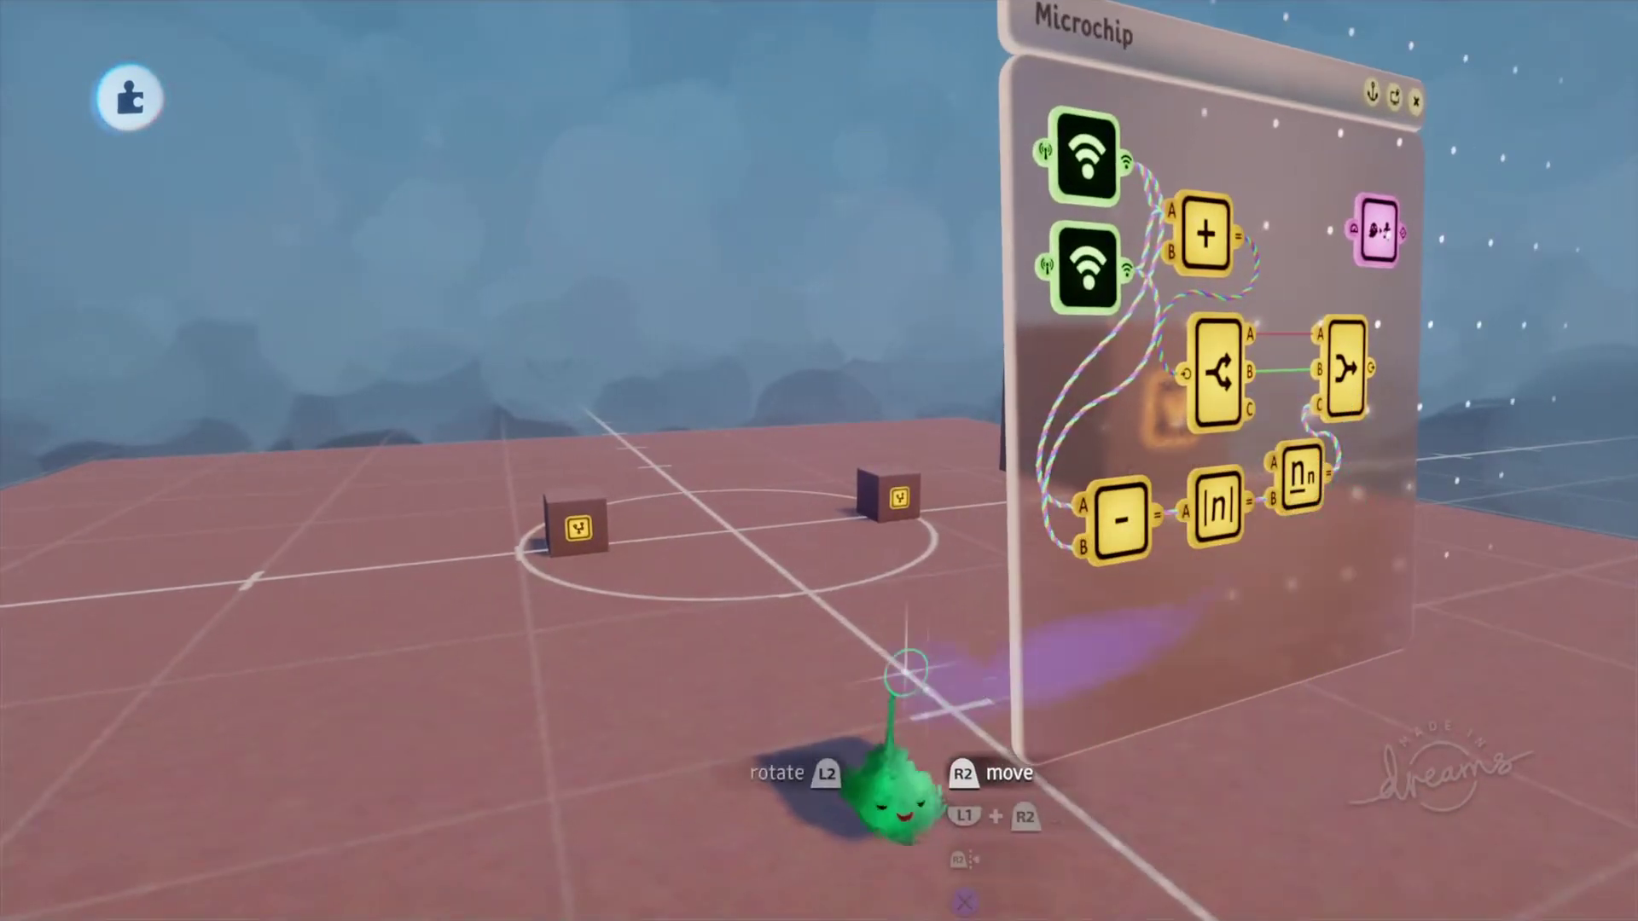
middle_click_drag(909, 672, 1039, 727)
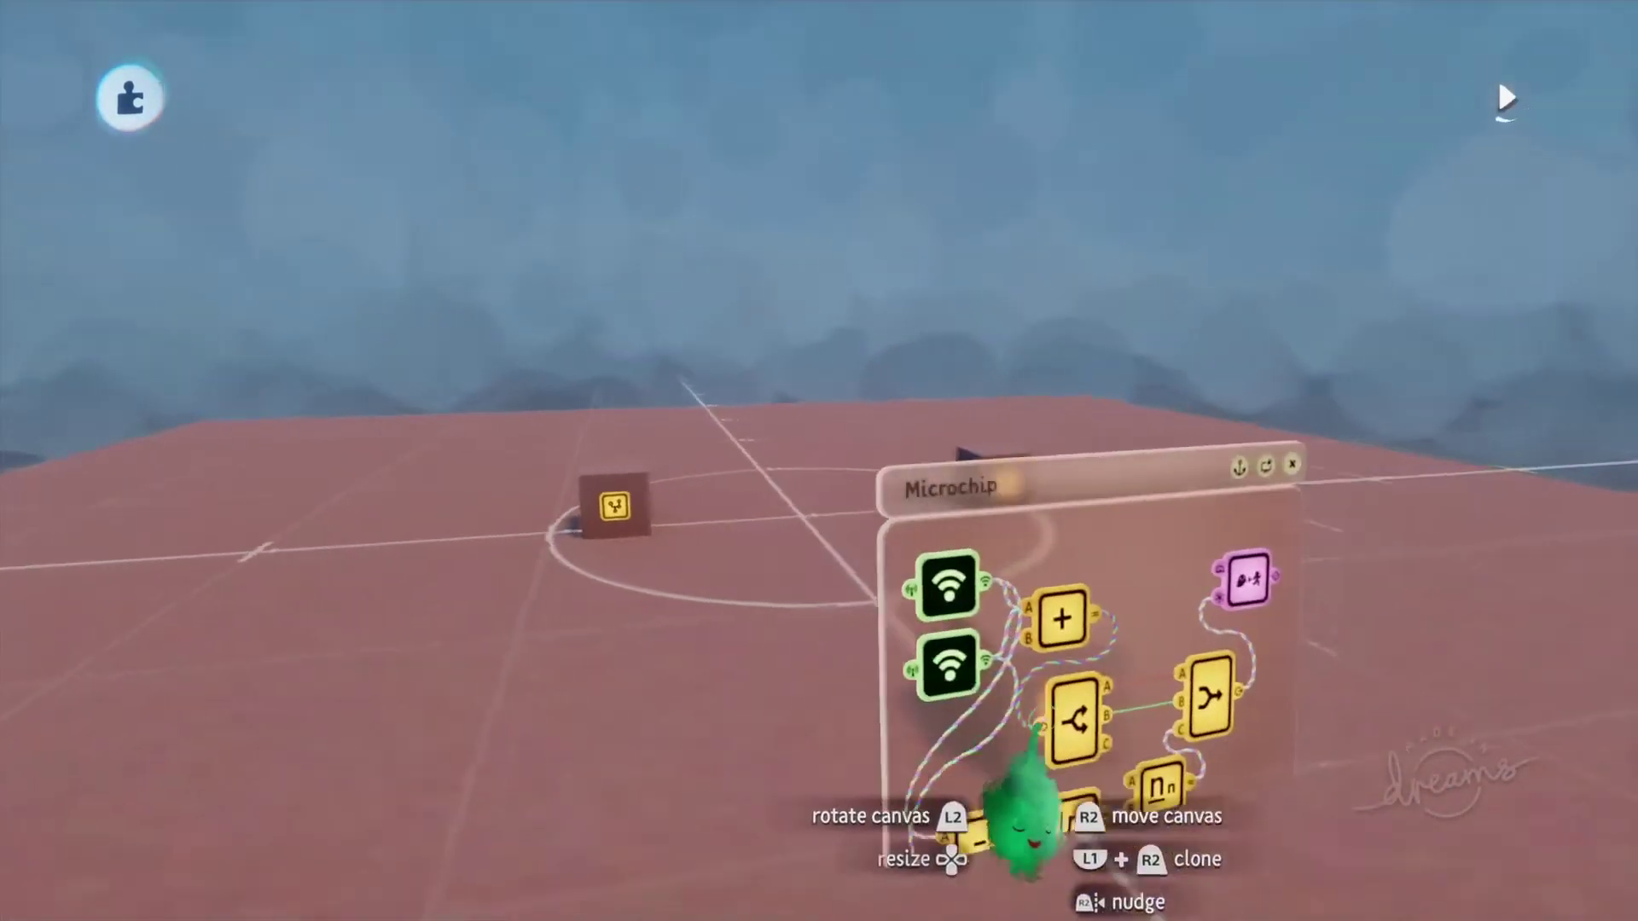
middle_click_drag(1024, 823, 994, 734)
middle_click_drag(917, 666, 982, 635)
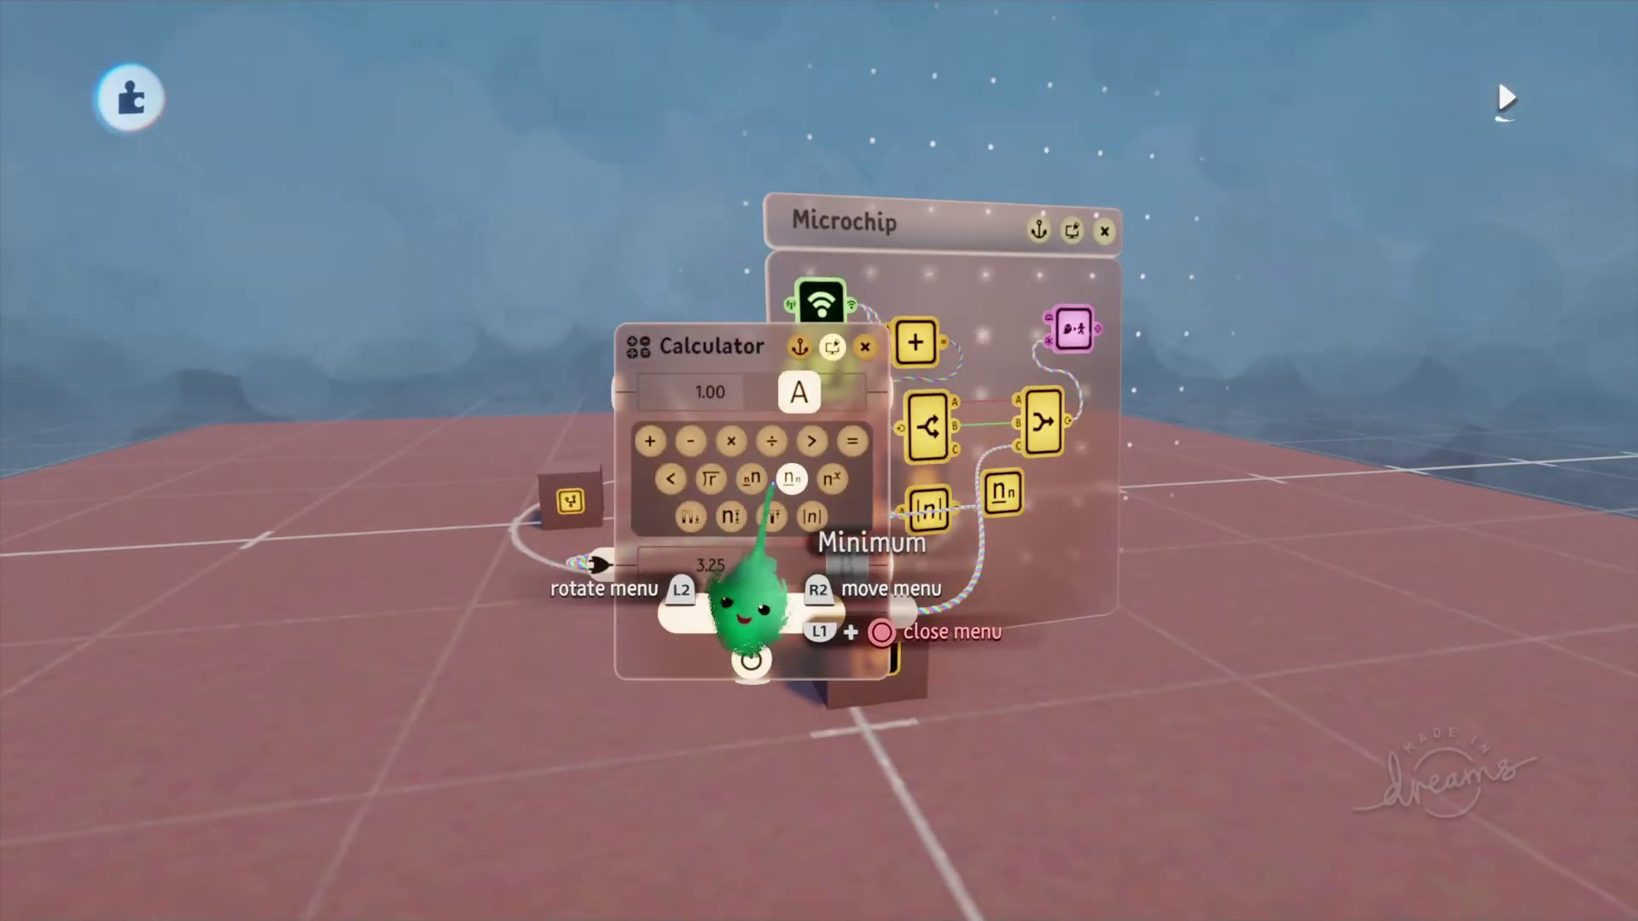
key("Escape")
Step: Add a Signal Generator to the second cube's microchip and set both of its Min Value Range values to -1.0
mouse_move(848, 597)
middle_mouse_down()
mouse_move(853, 654)
mouse_move(835, 633)
mouse_move(870, 589)
middle_mouse_up()
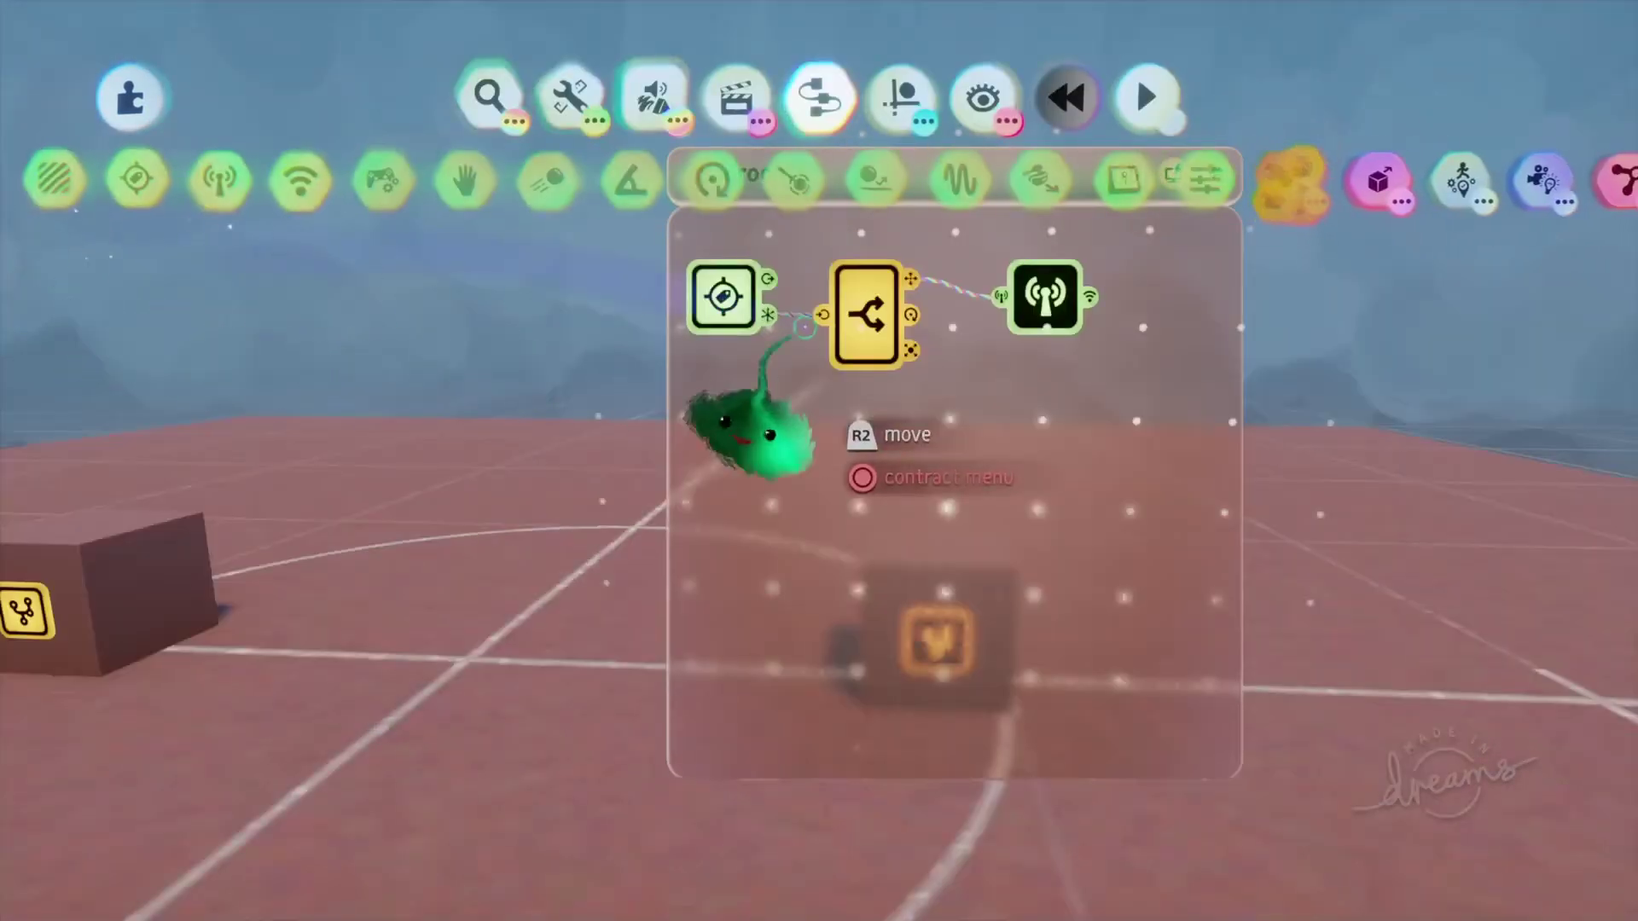
left_click(960, 179)
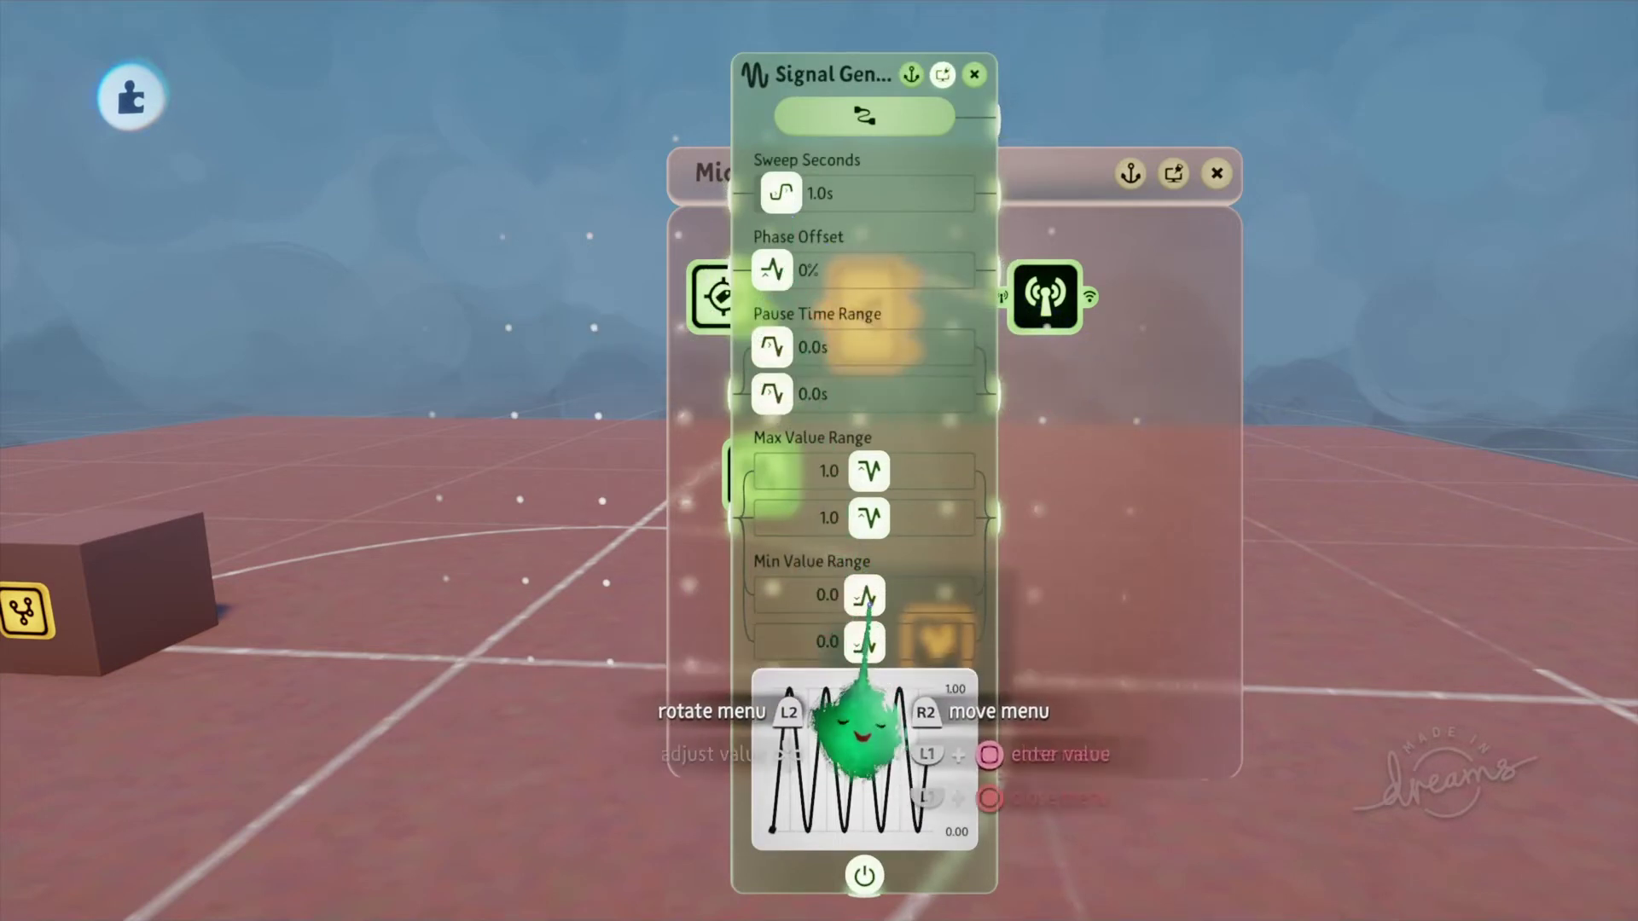
left_click_drag(872, 594, 862, 643)
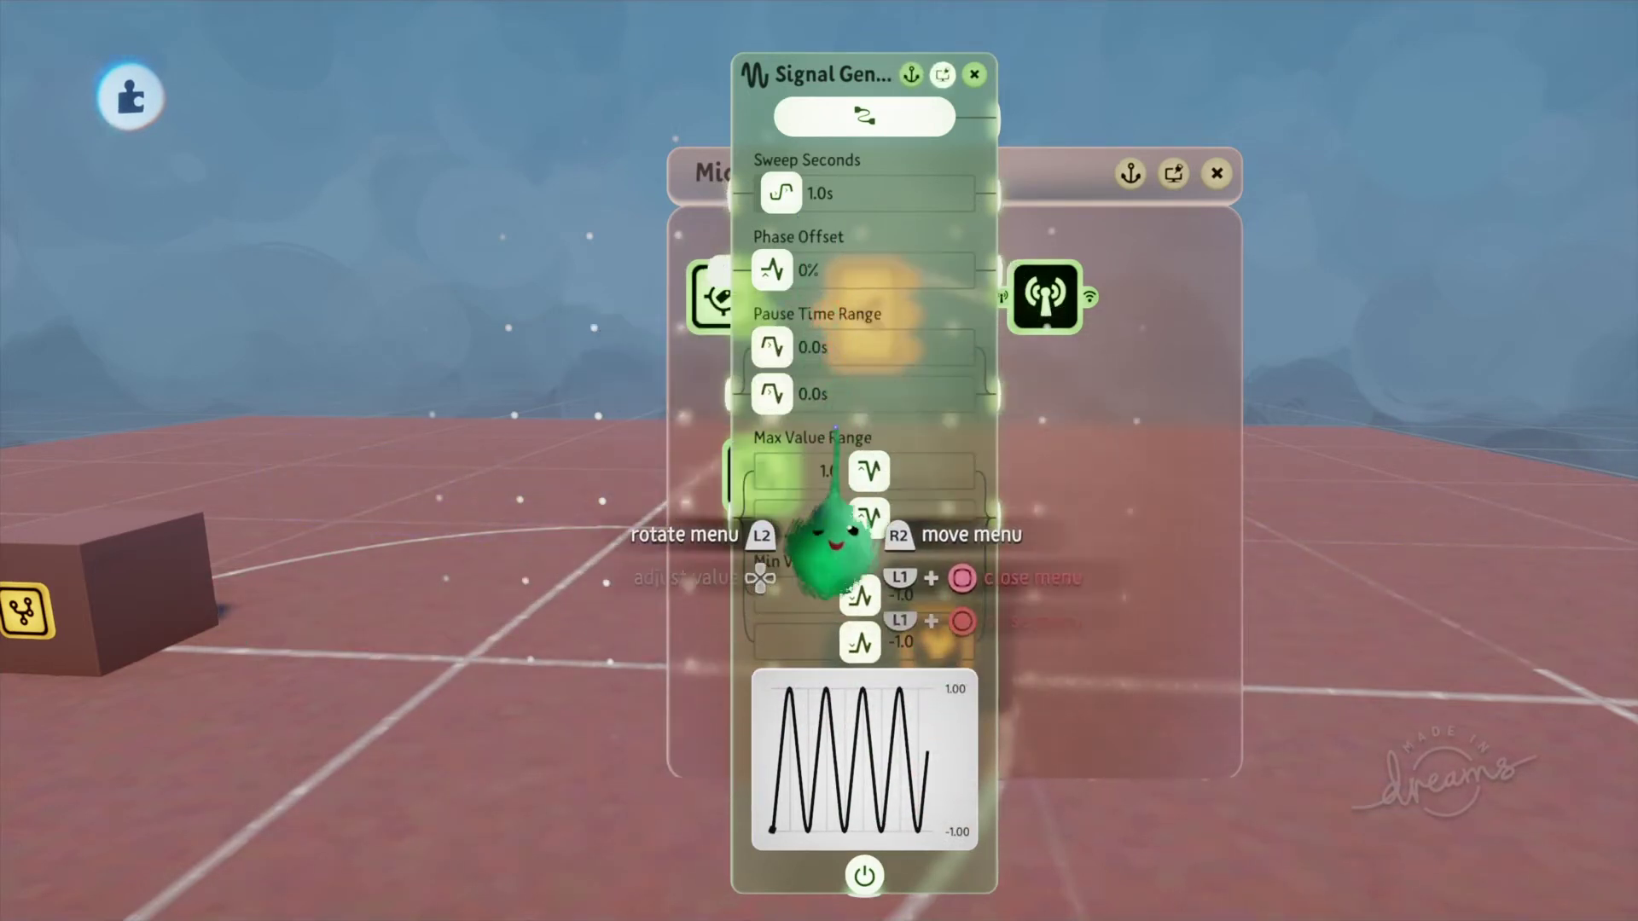
key("Escape")
Step: Add a Mover beside the Signal Generator in the second cube's microchip and run time to test the cubes' motion
mouse_move(1041, 139)
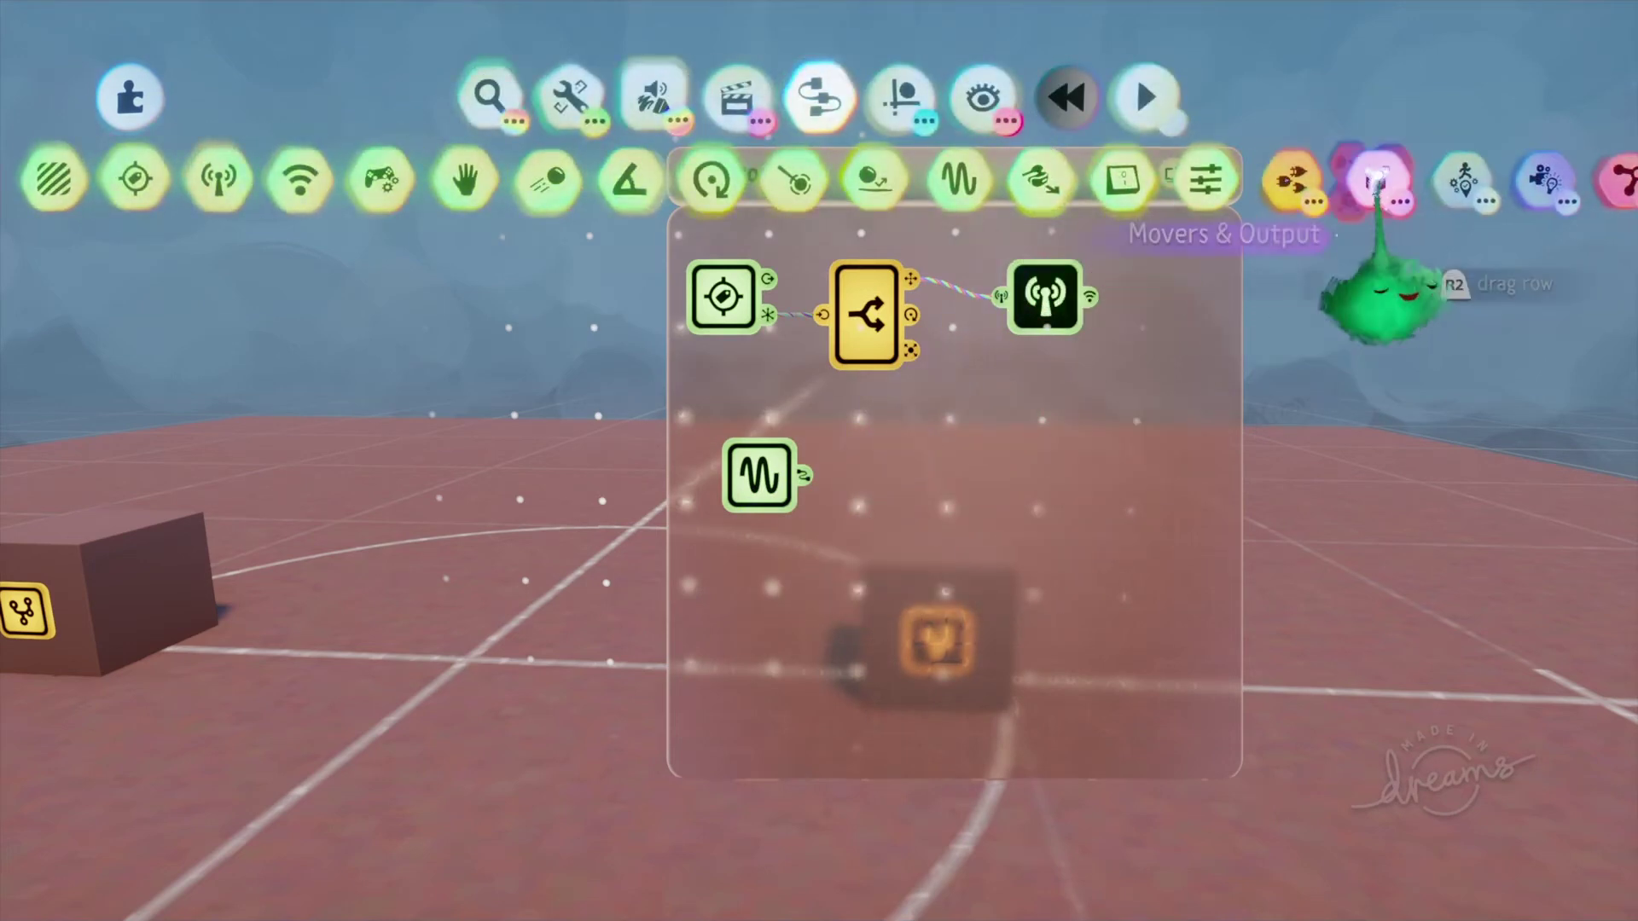
left_click(1373, 181)
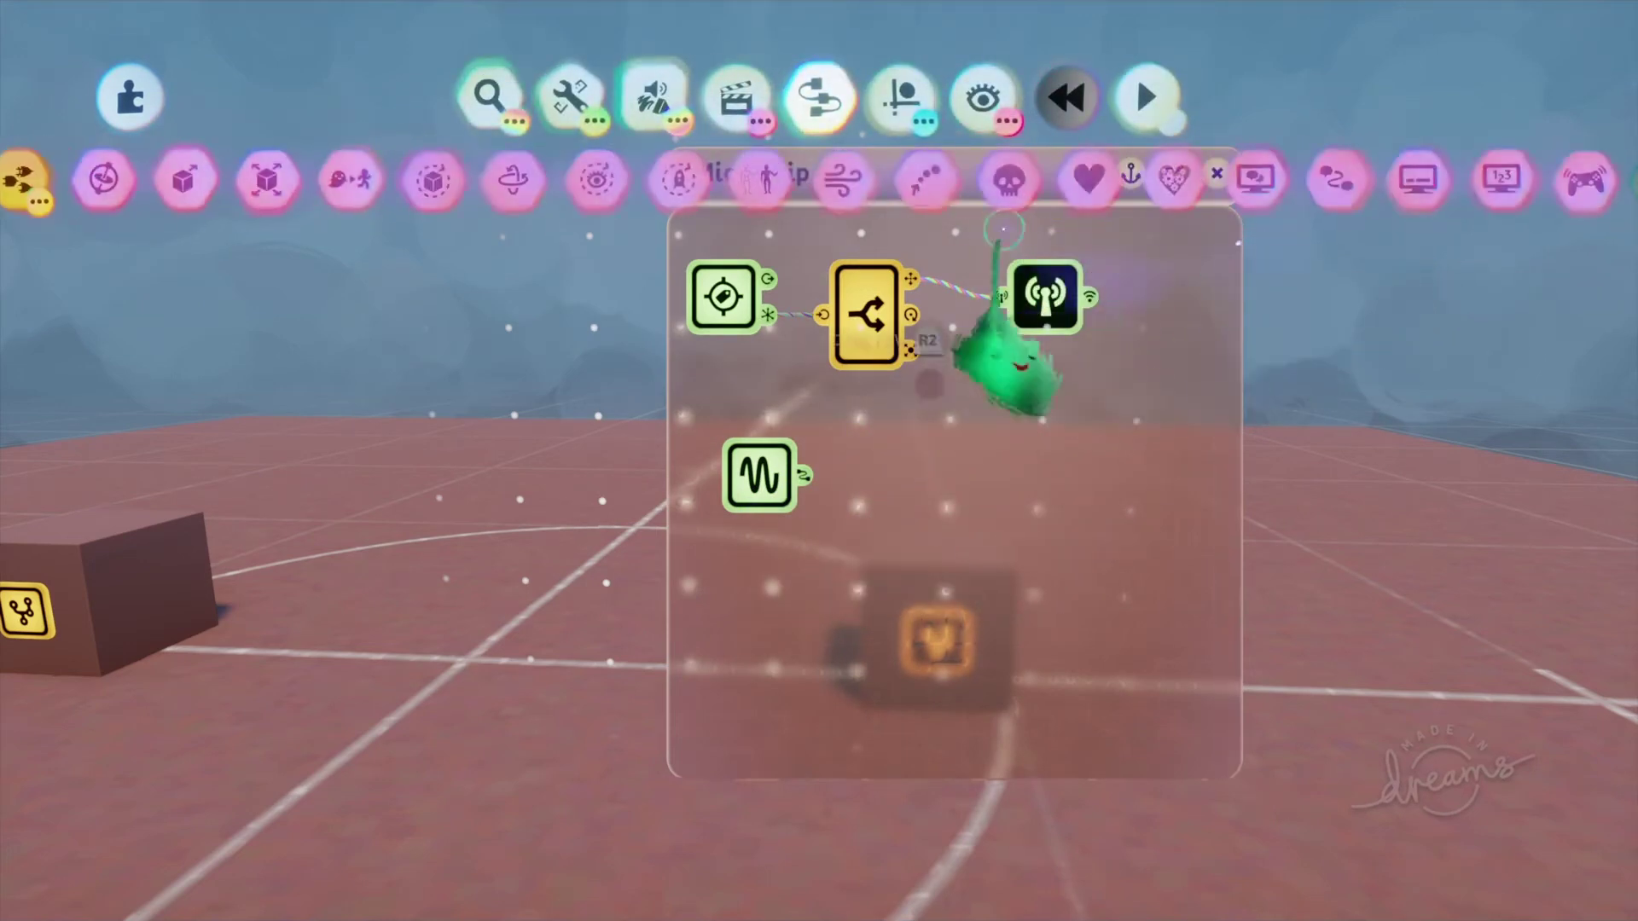
left_click(182, 180)
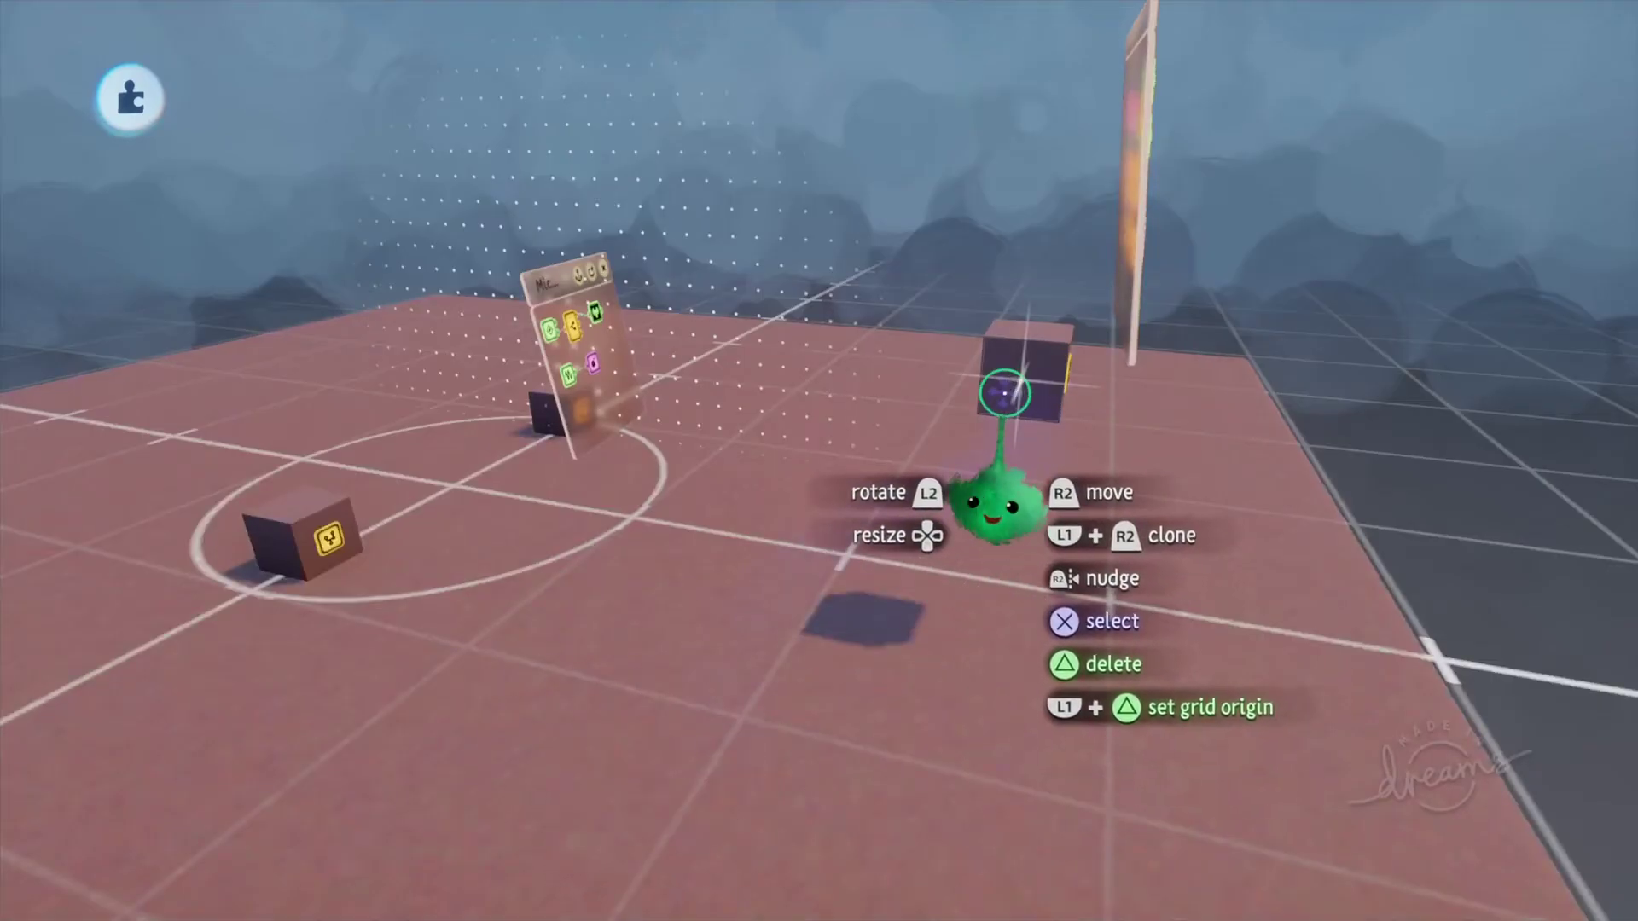
key("space")
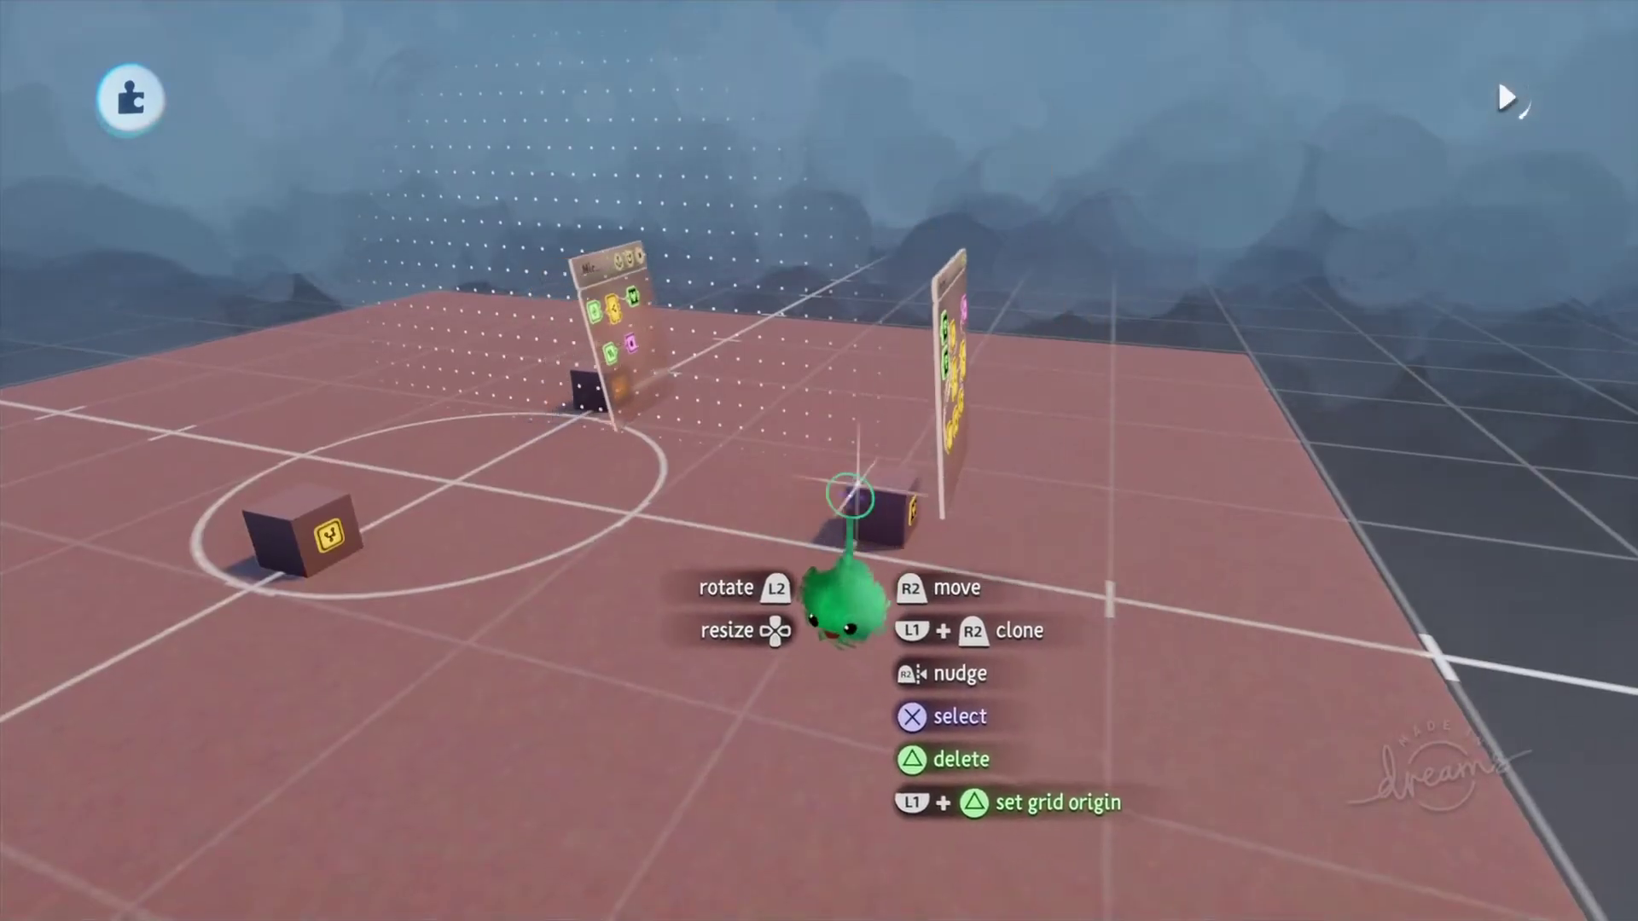
middle_click_drag(851, 496, 1038, 574)
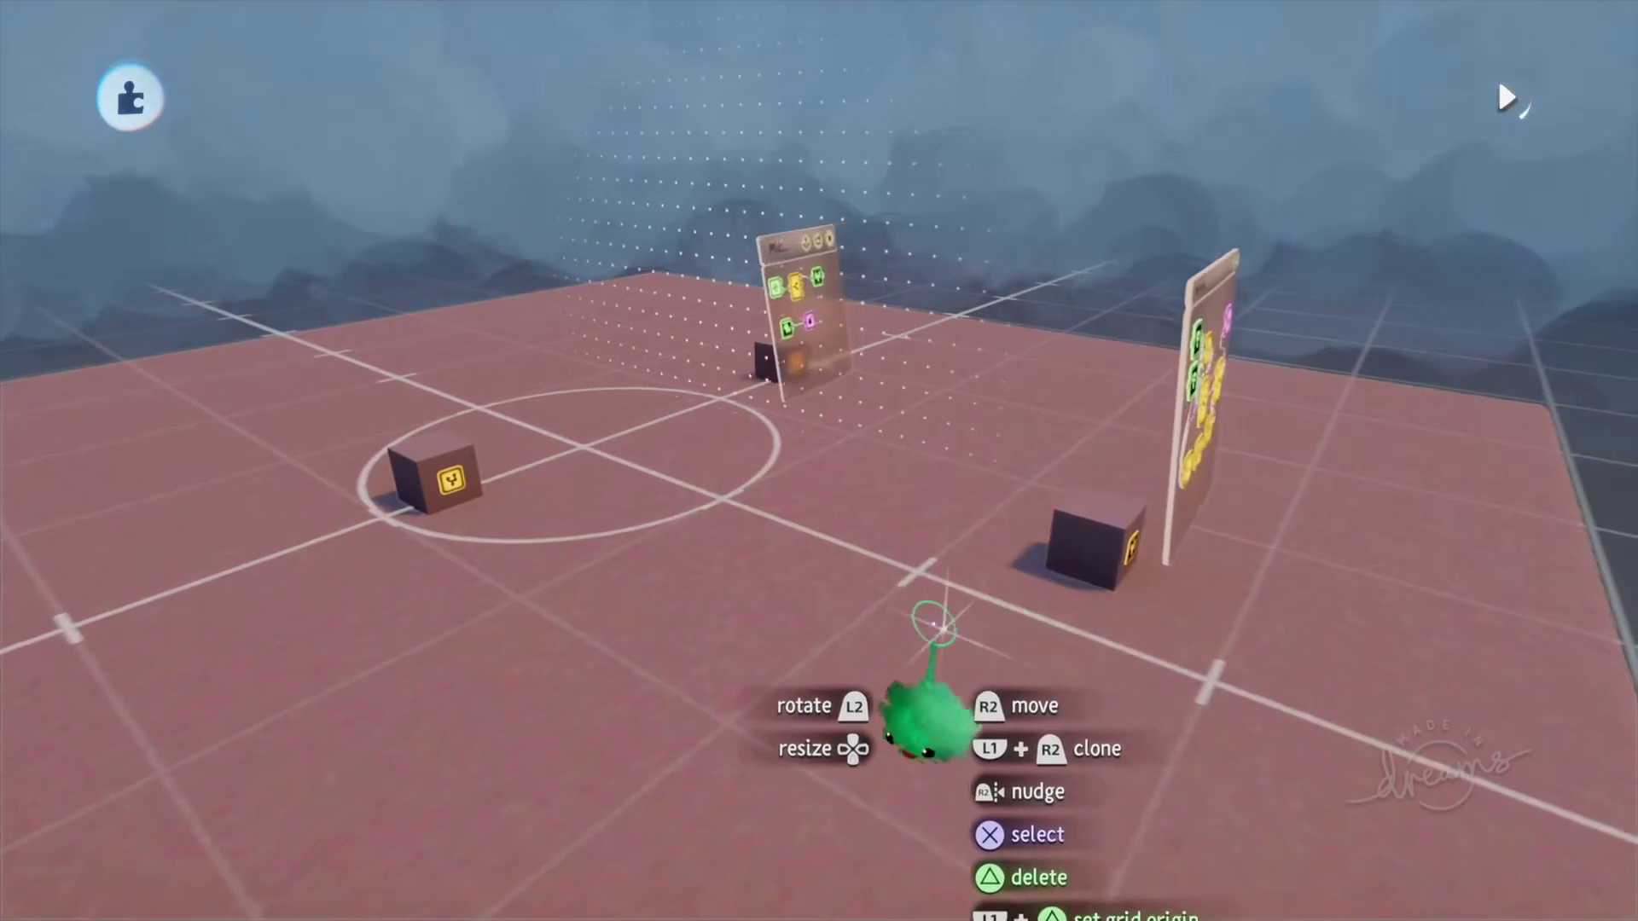
Step: Watch the follower cube's motion with time running, and add a Camera to the follower cube's microchip
middle_click_drag(934, 624, 1442, 725)
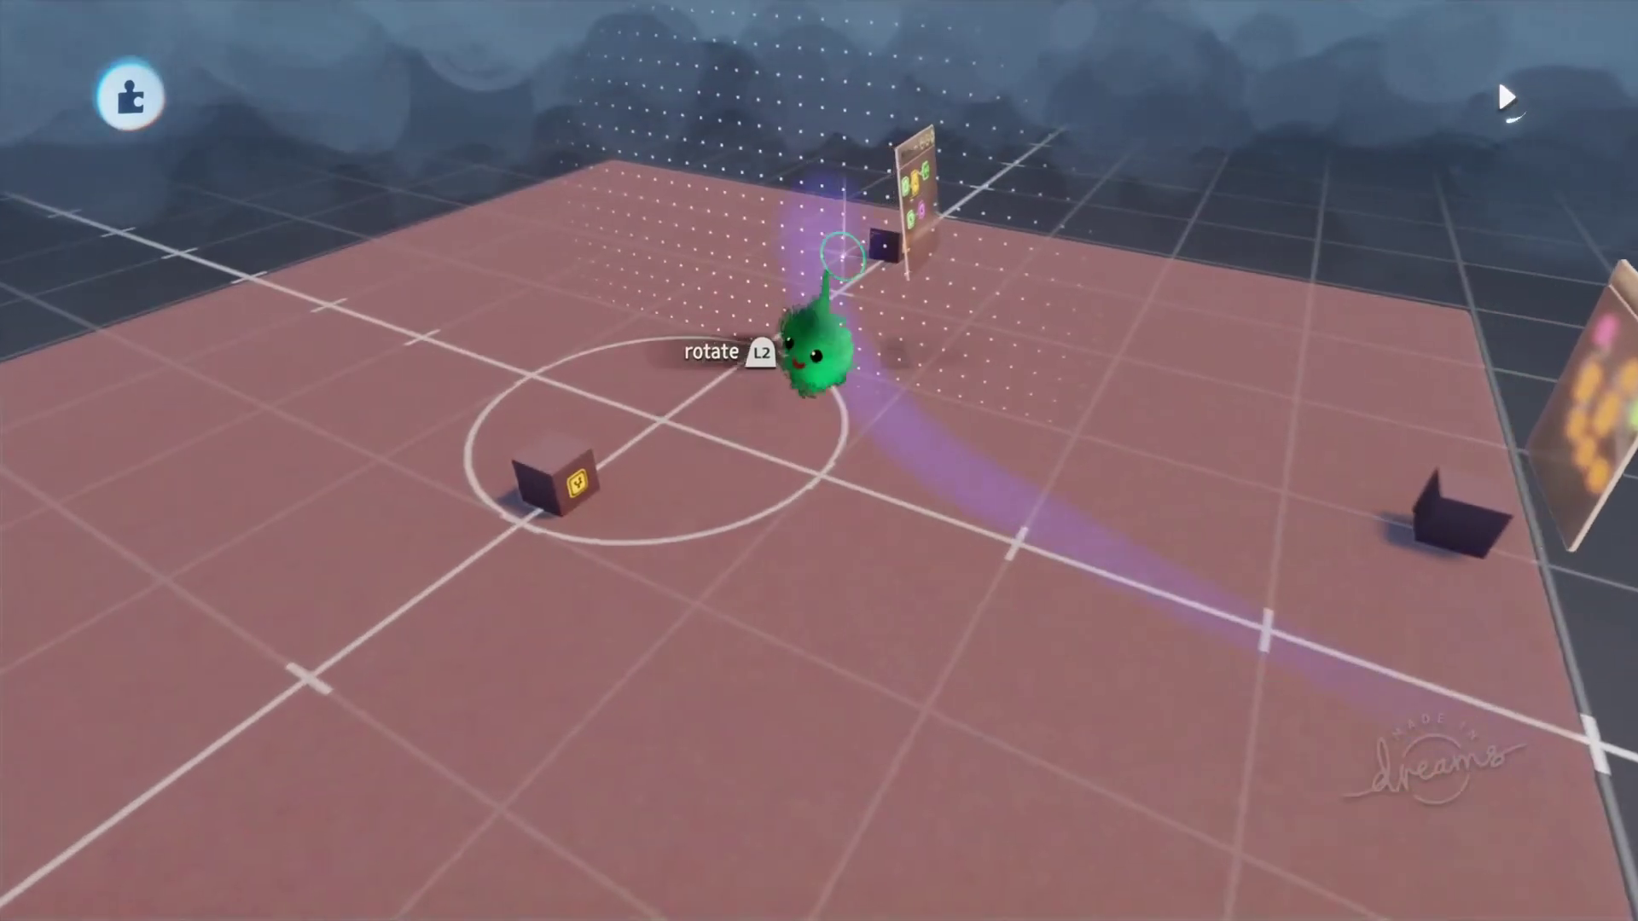
middle_click_drag(1277, 592, 944, 622)
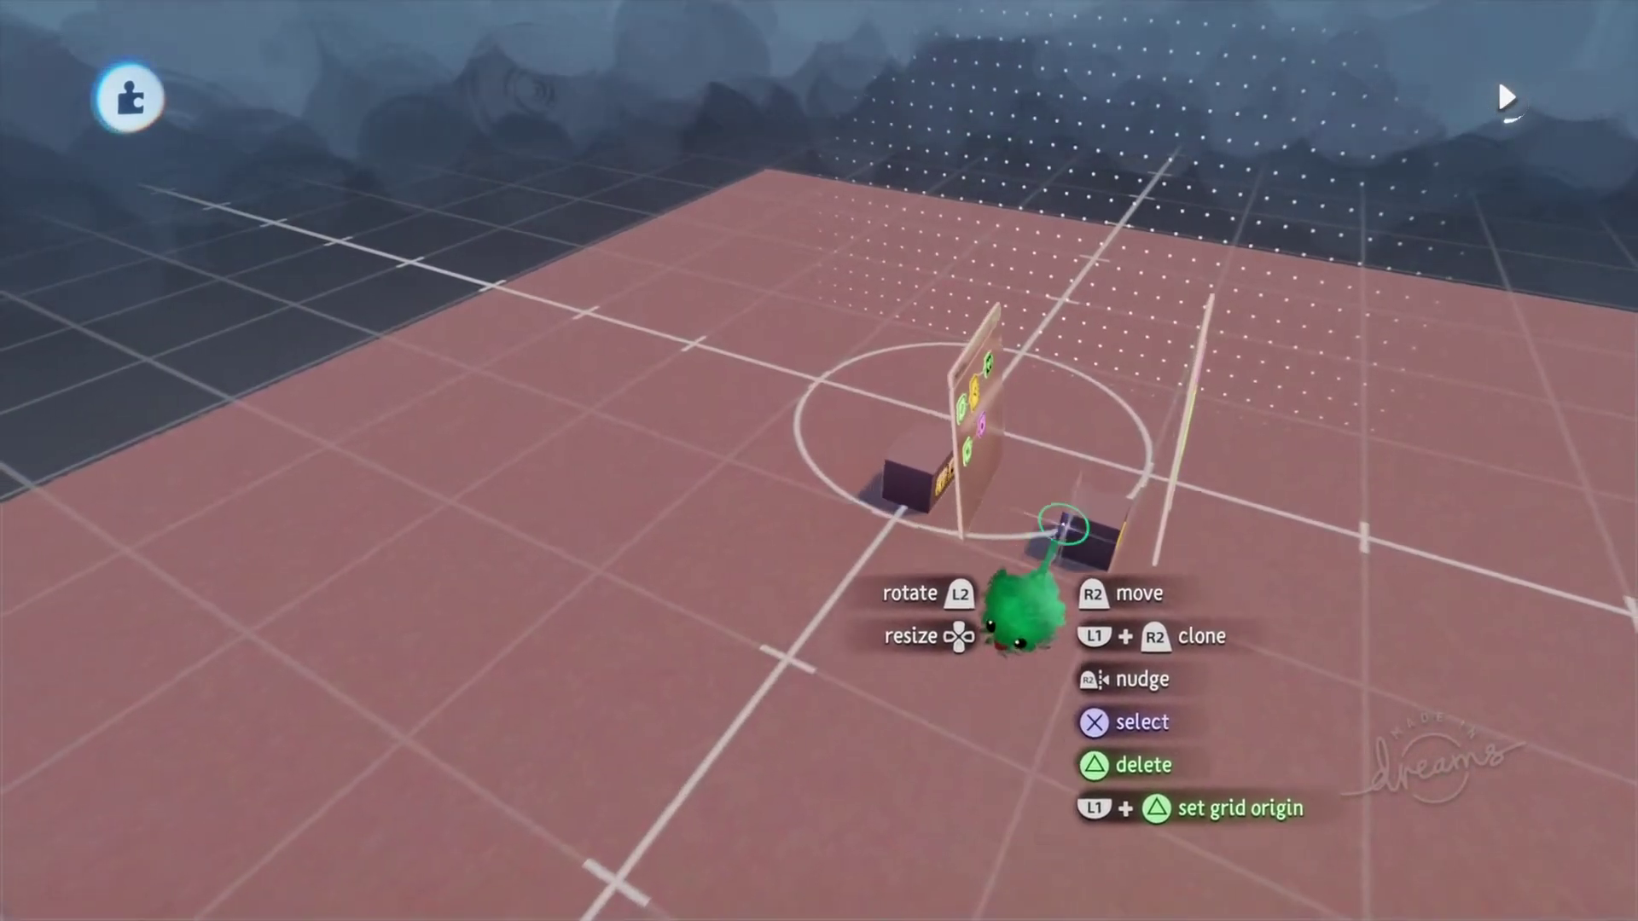
middle_click_drag(1147, 469, 1170, 647)
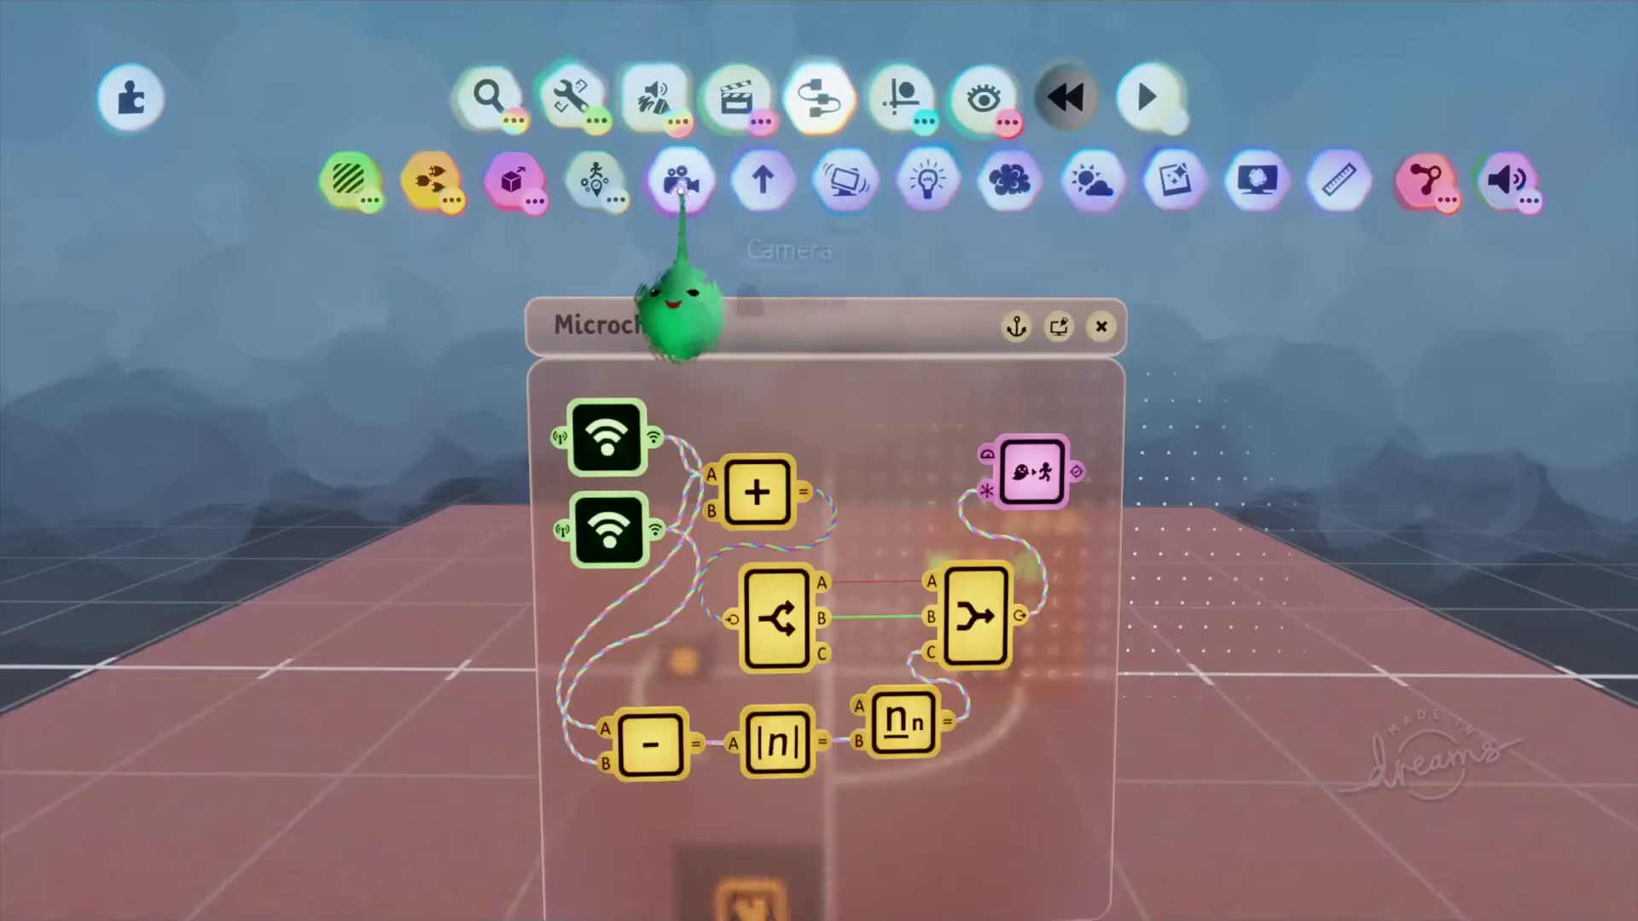
left_click(680, 184)
mouse_move(898, 467)
middle_mouse_down()
mouse_move(845, 870)
mouse_move(841, 657)
middle_mouse_up()
left_click(841, 658)
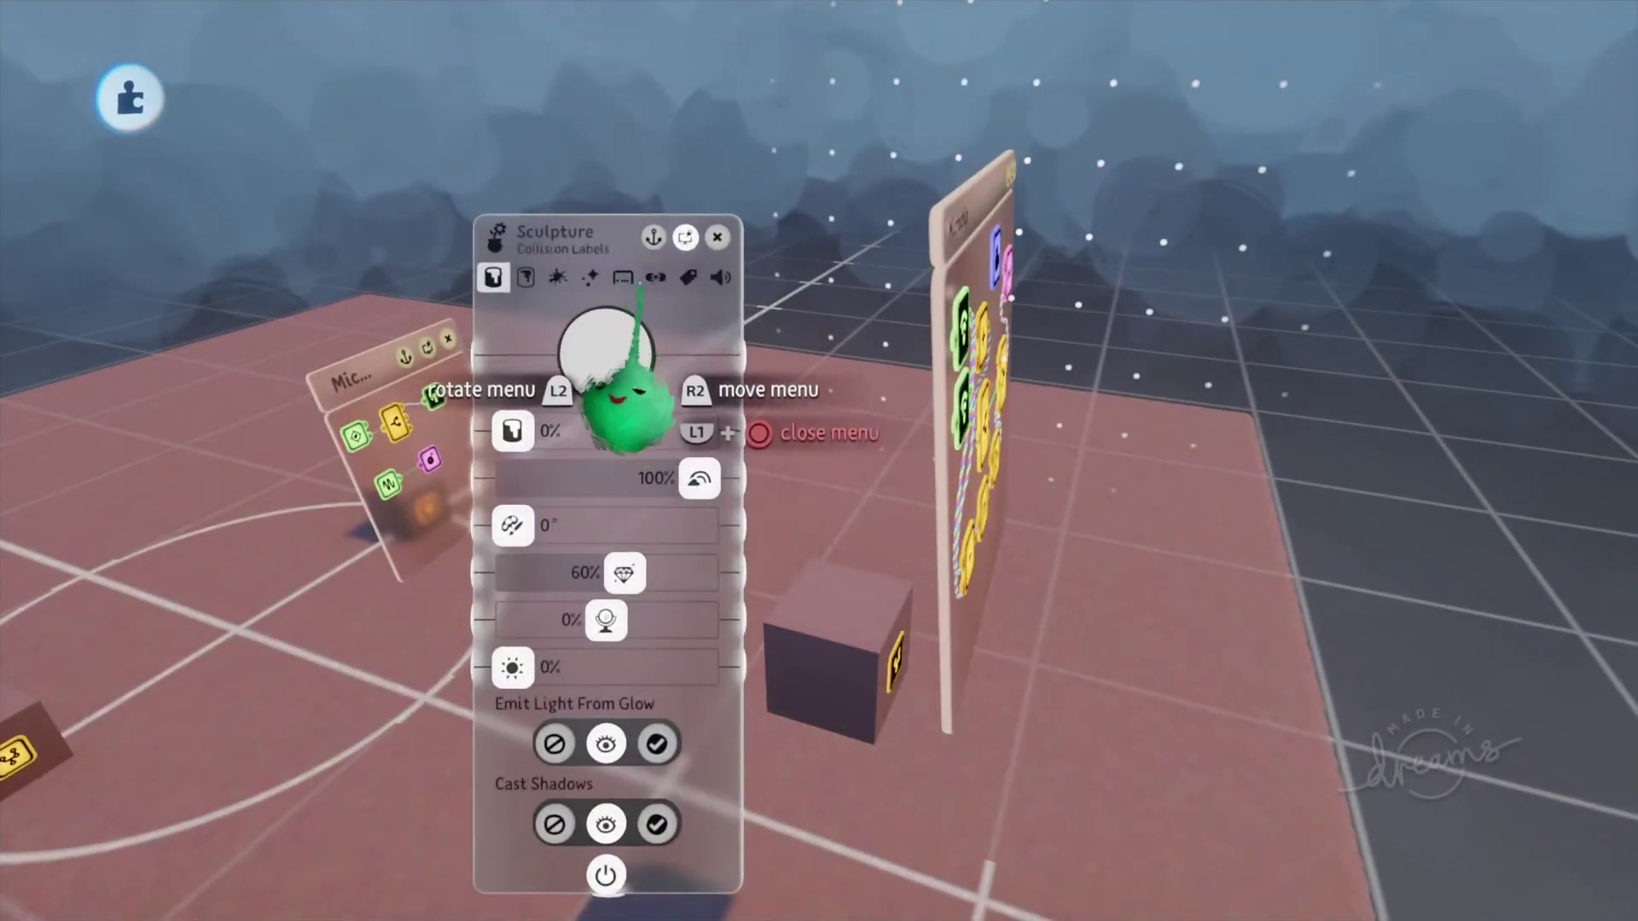
Step: Adjust the collision settings in the cube sculpture's properties
left_click(656, 277)
left_click(624, 277)
left_click(606, 370)
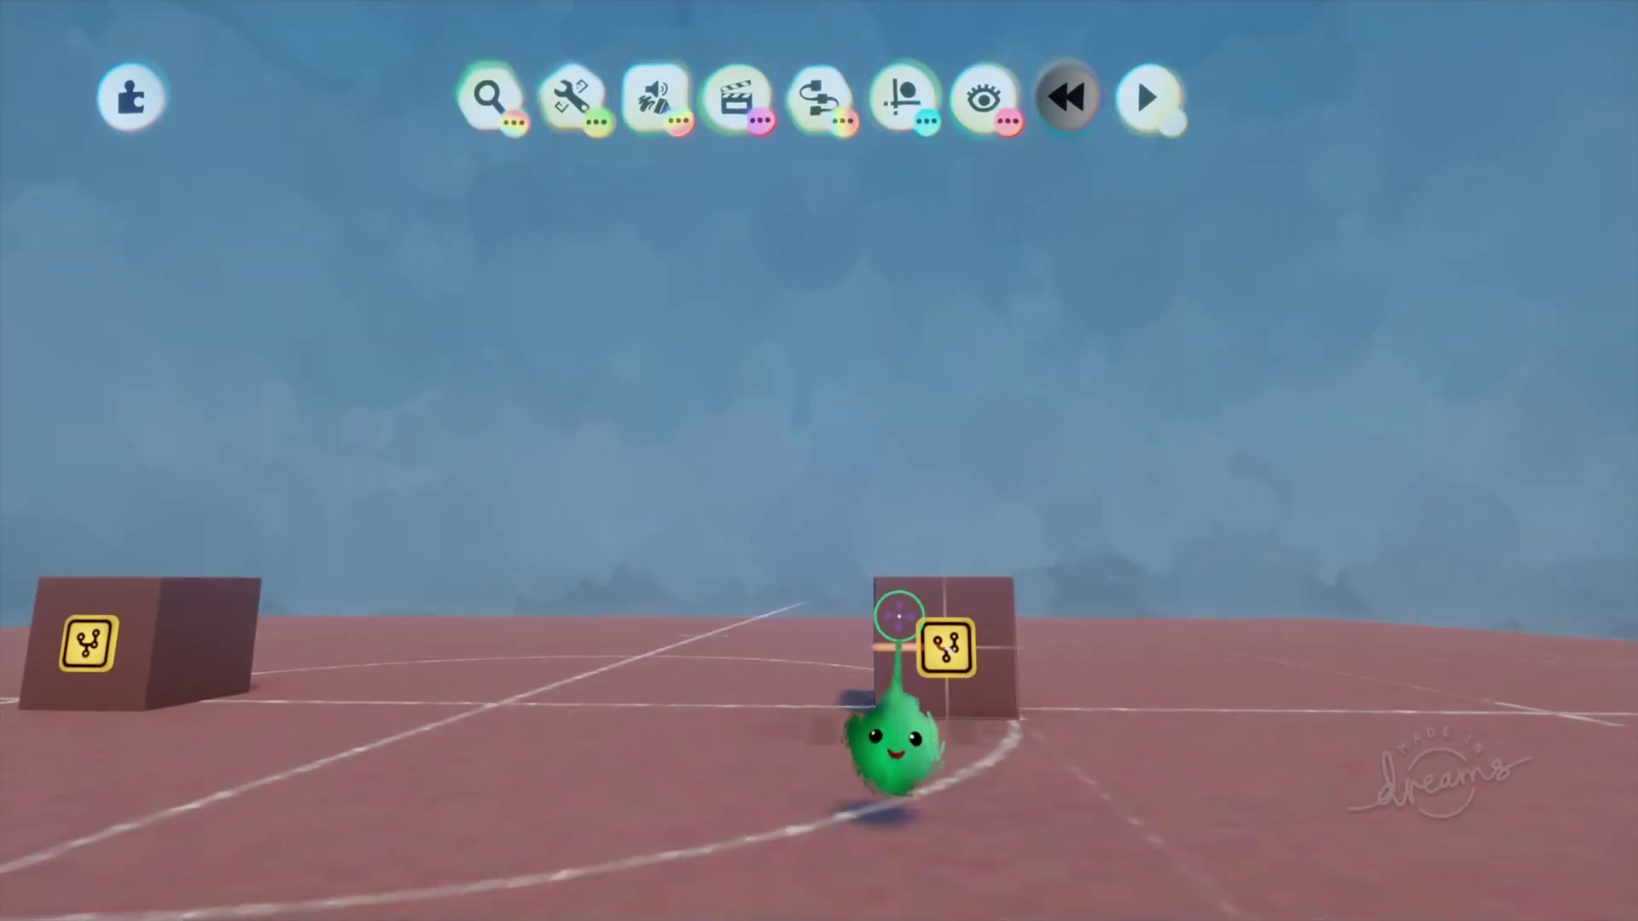
Step: Clone the tagged cubes into a row of four and rename the third cube's wireless transmitter P3
left_click(797, 651)
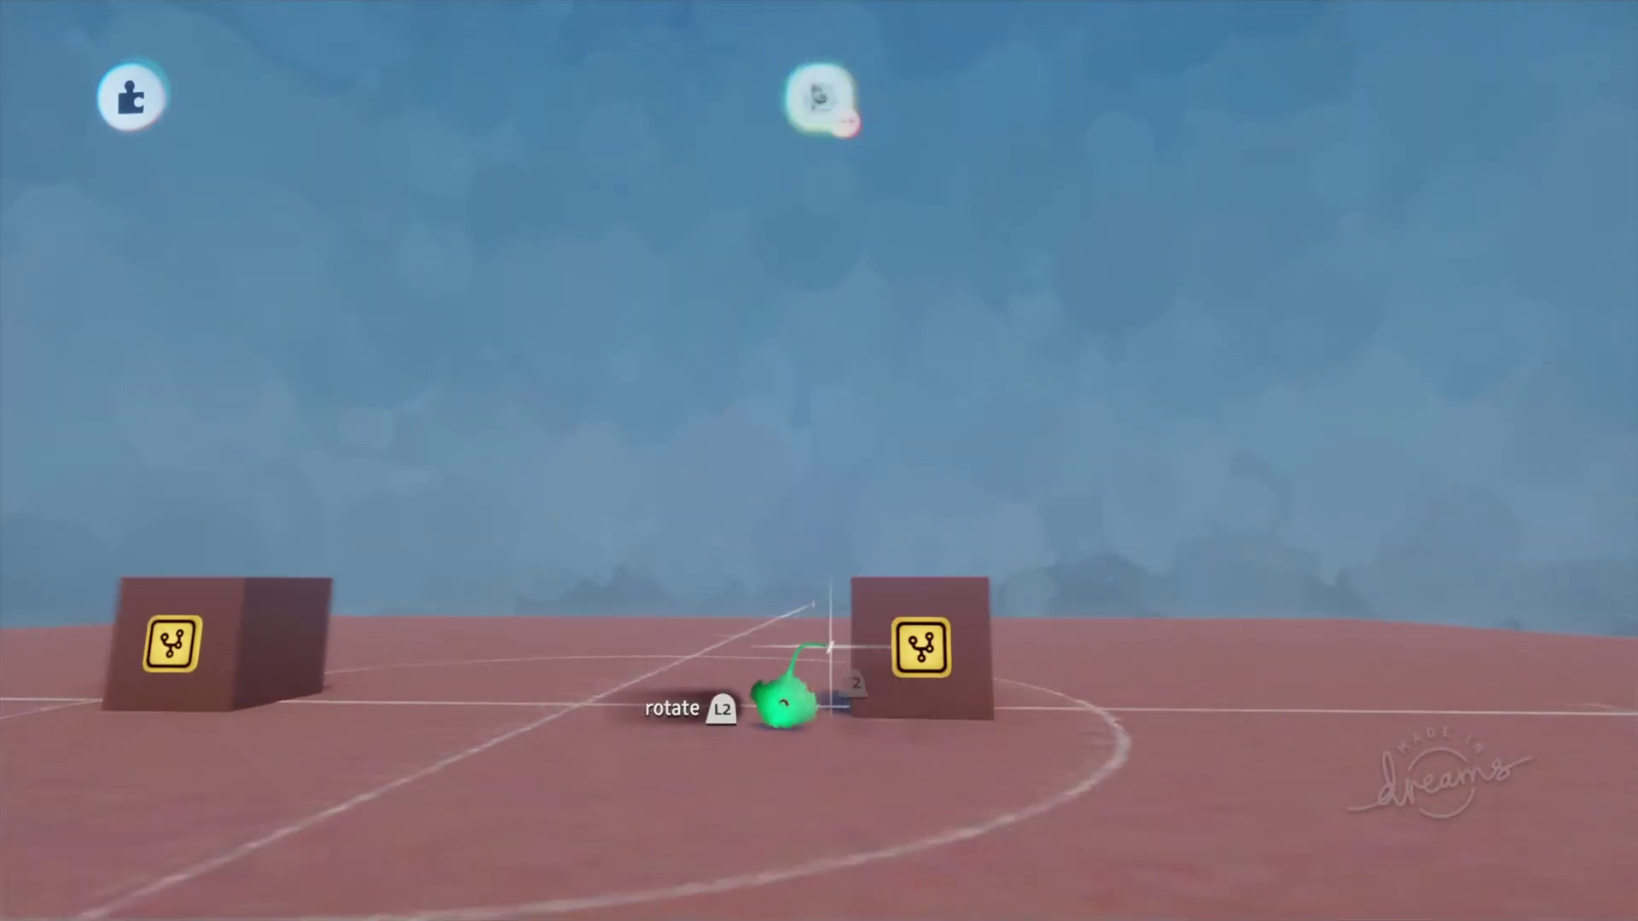
left_click_drag(761, 716, 947, 680)
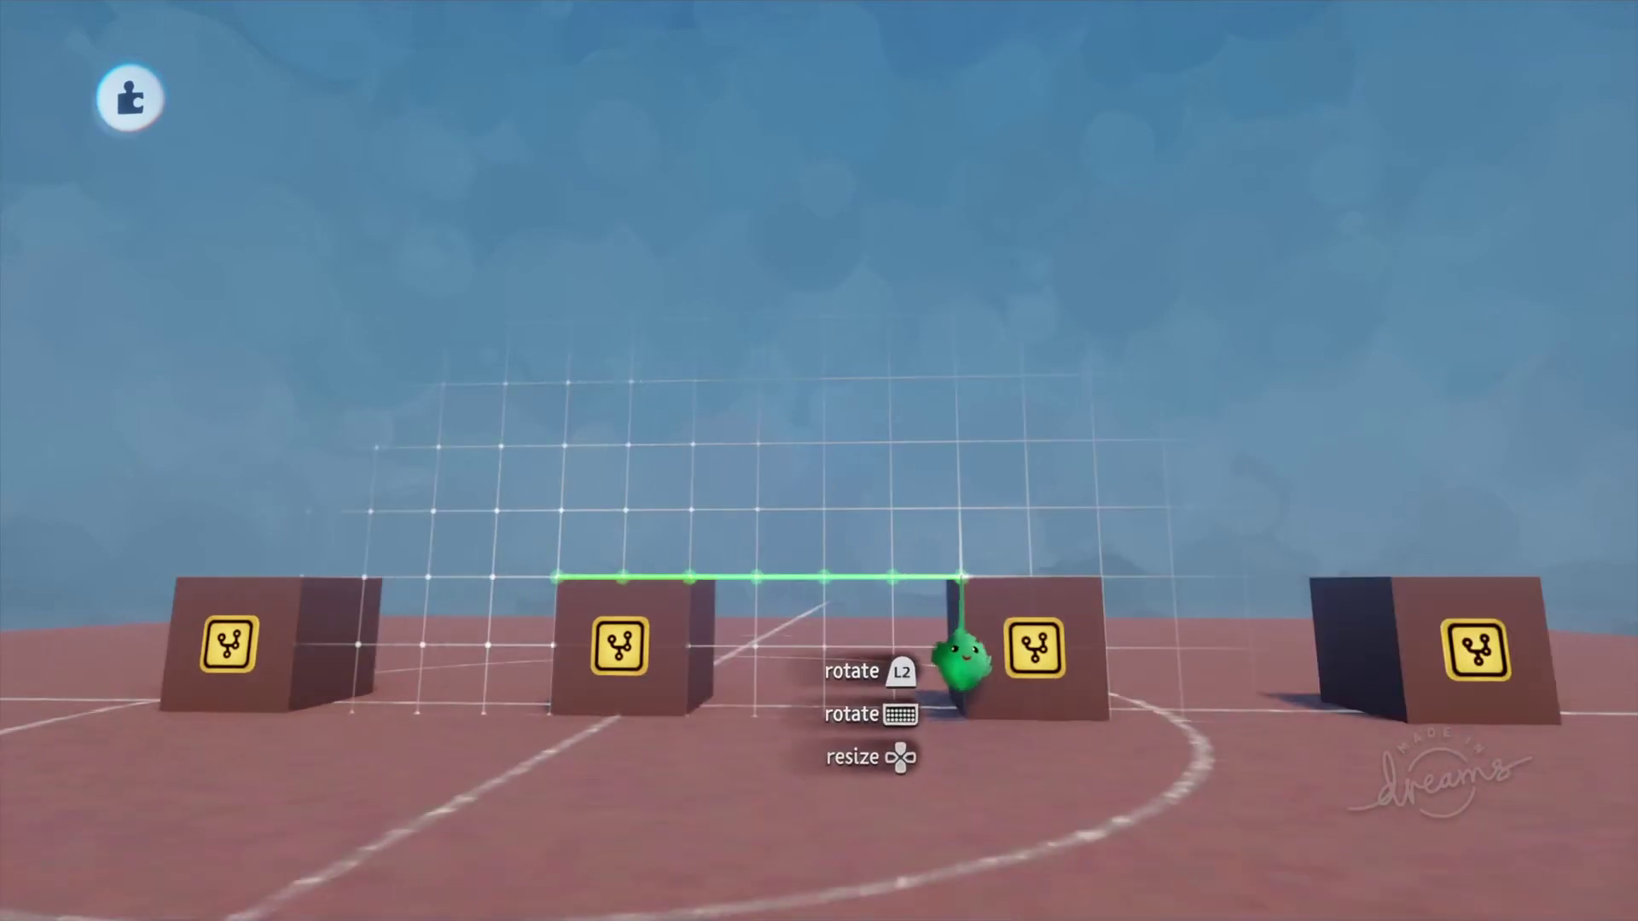
left_click(930, 649)
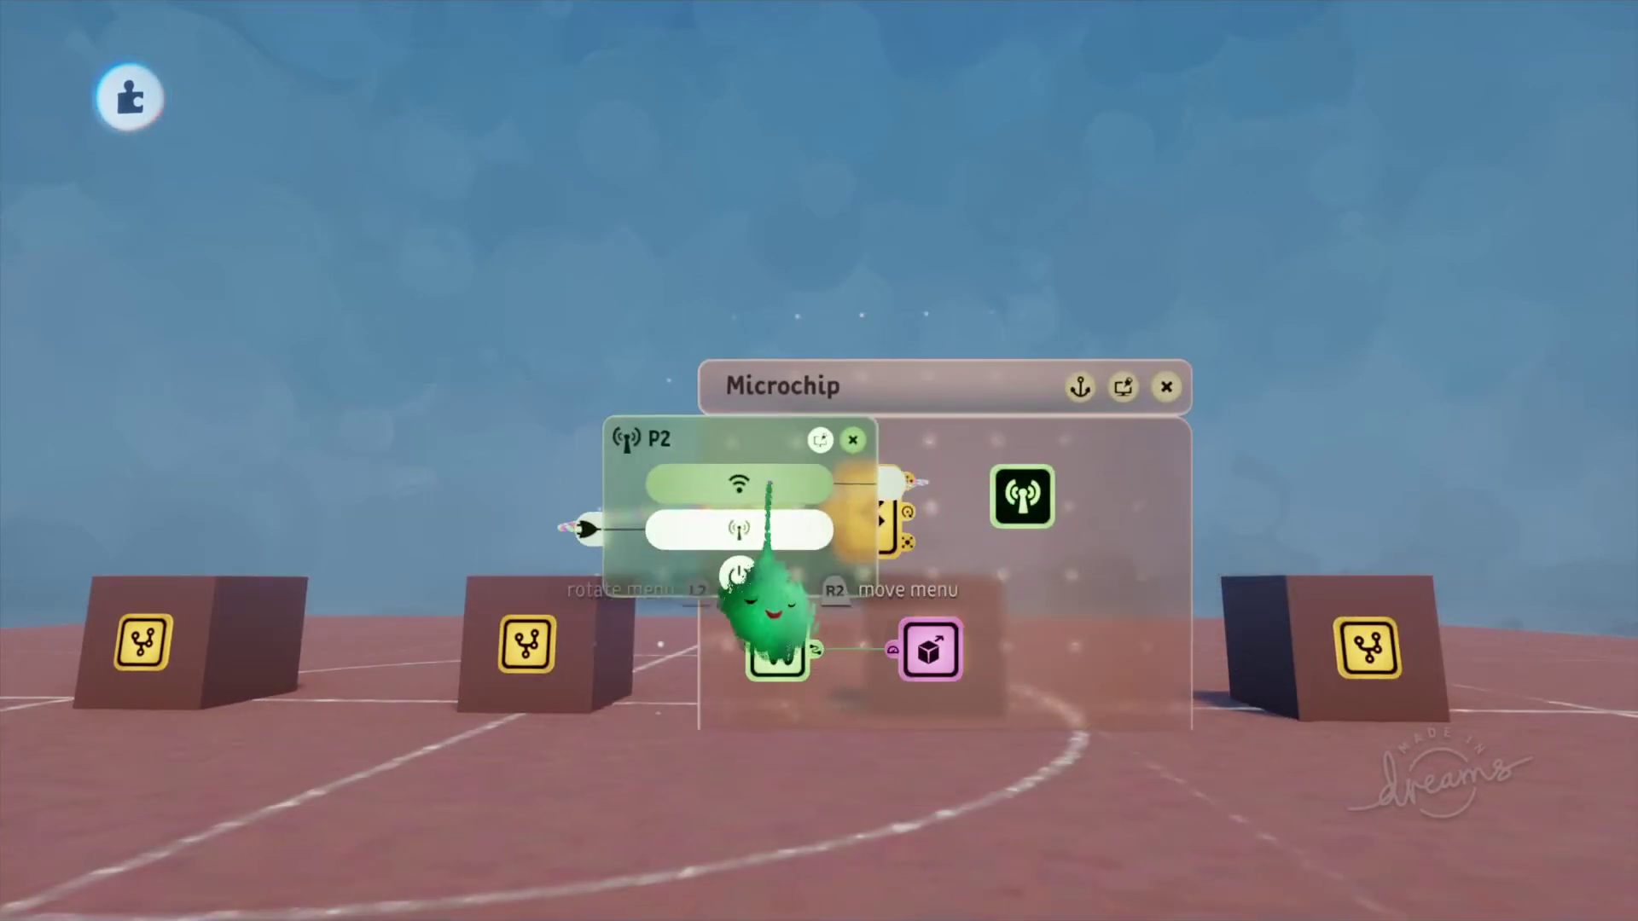
left_click(661, 439)
key("BackSpace")
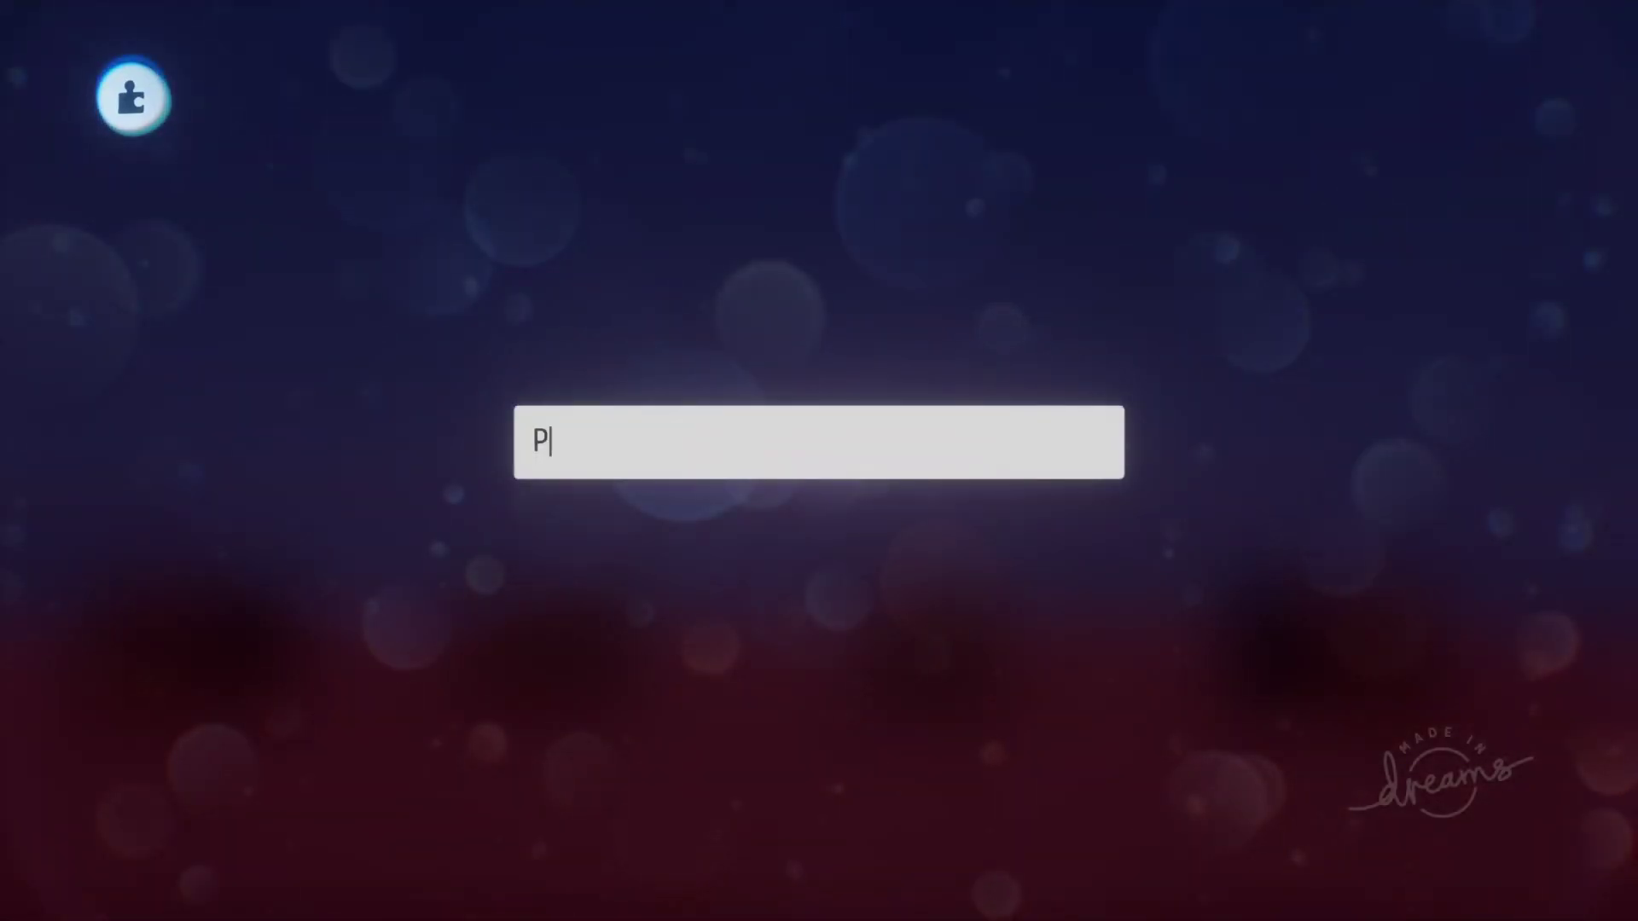
type("3")
key("Return")
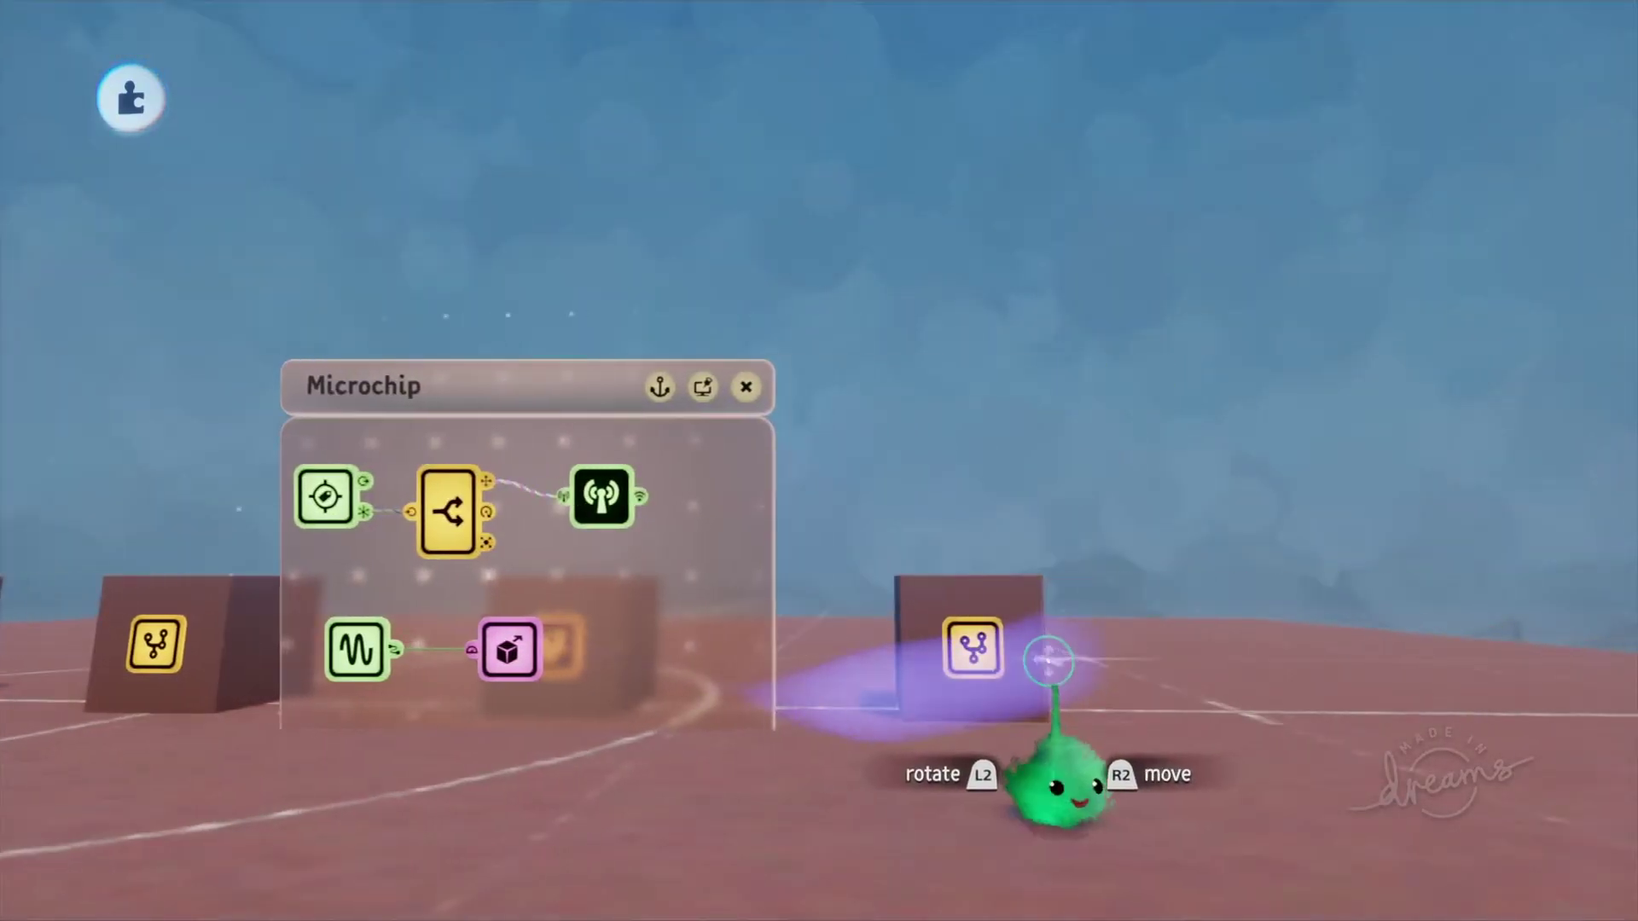
left_click(972, 613)
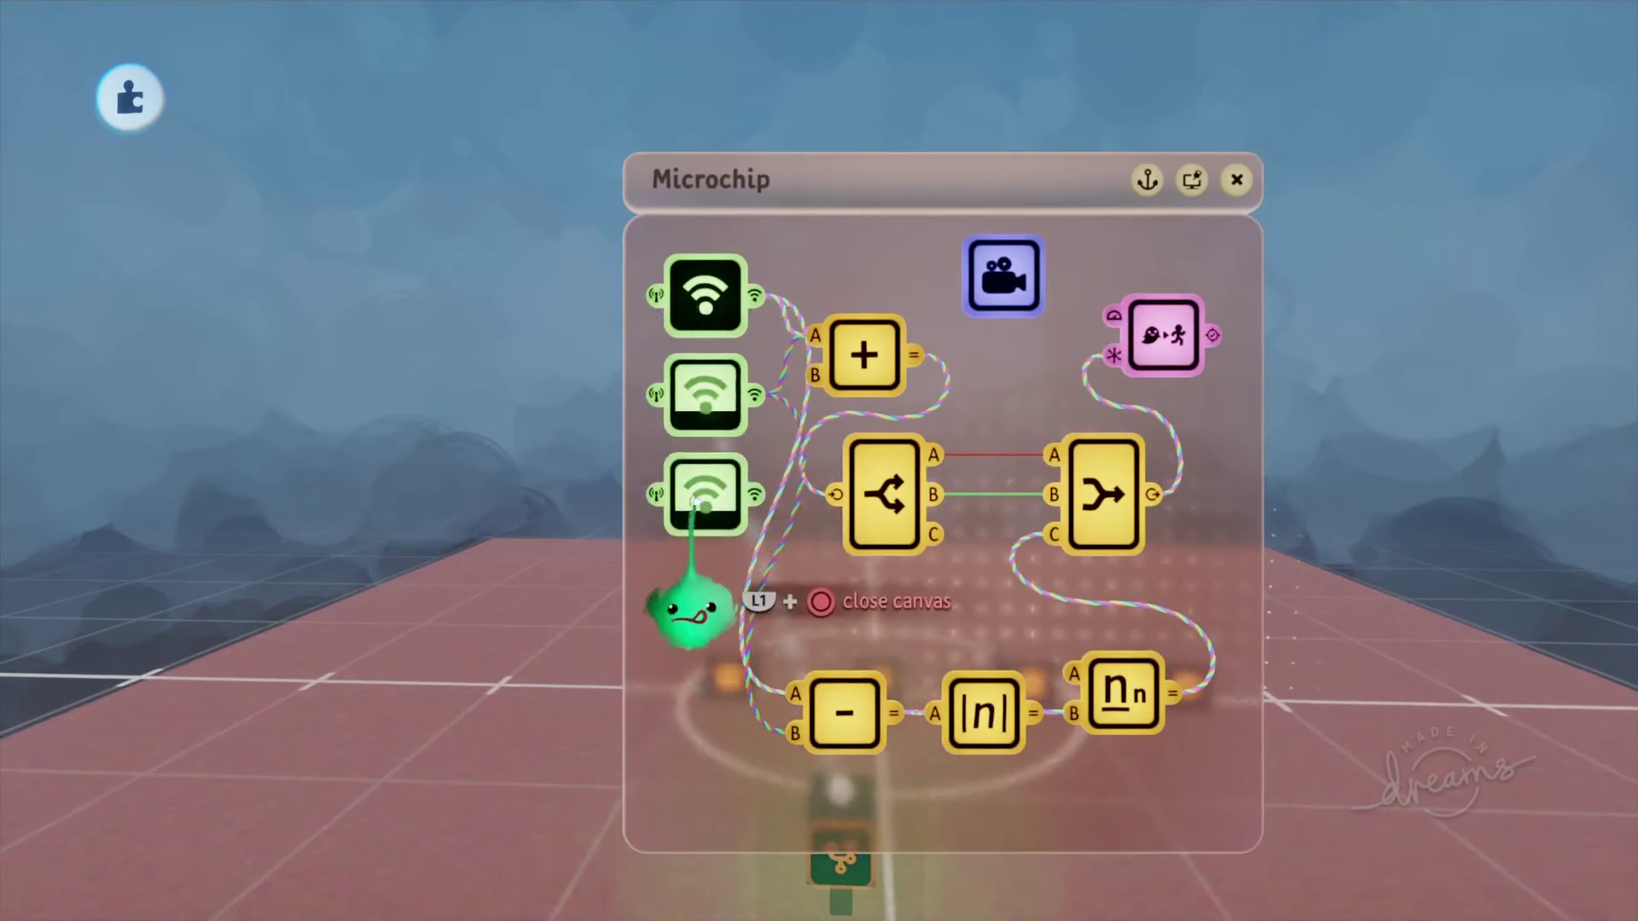
Step: Clone the Wireless Receivers in the follower's microchip for the added cubes, and wire all four into the Add Calculator's A
left_click_drag(696, 504, 696, 553)
left_click_drag(703, 631, 710, 626)
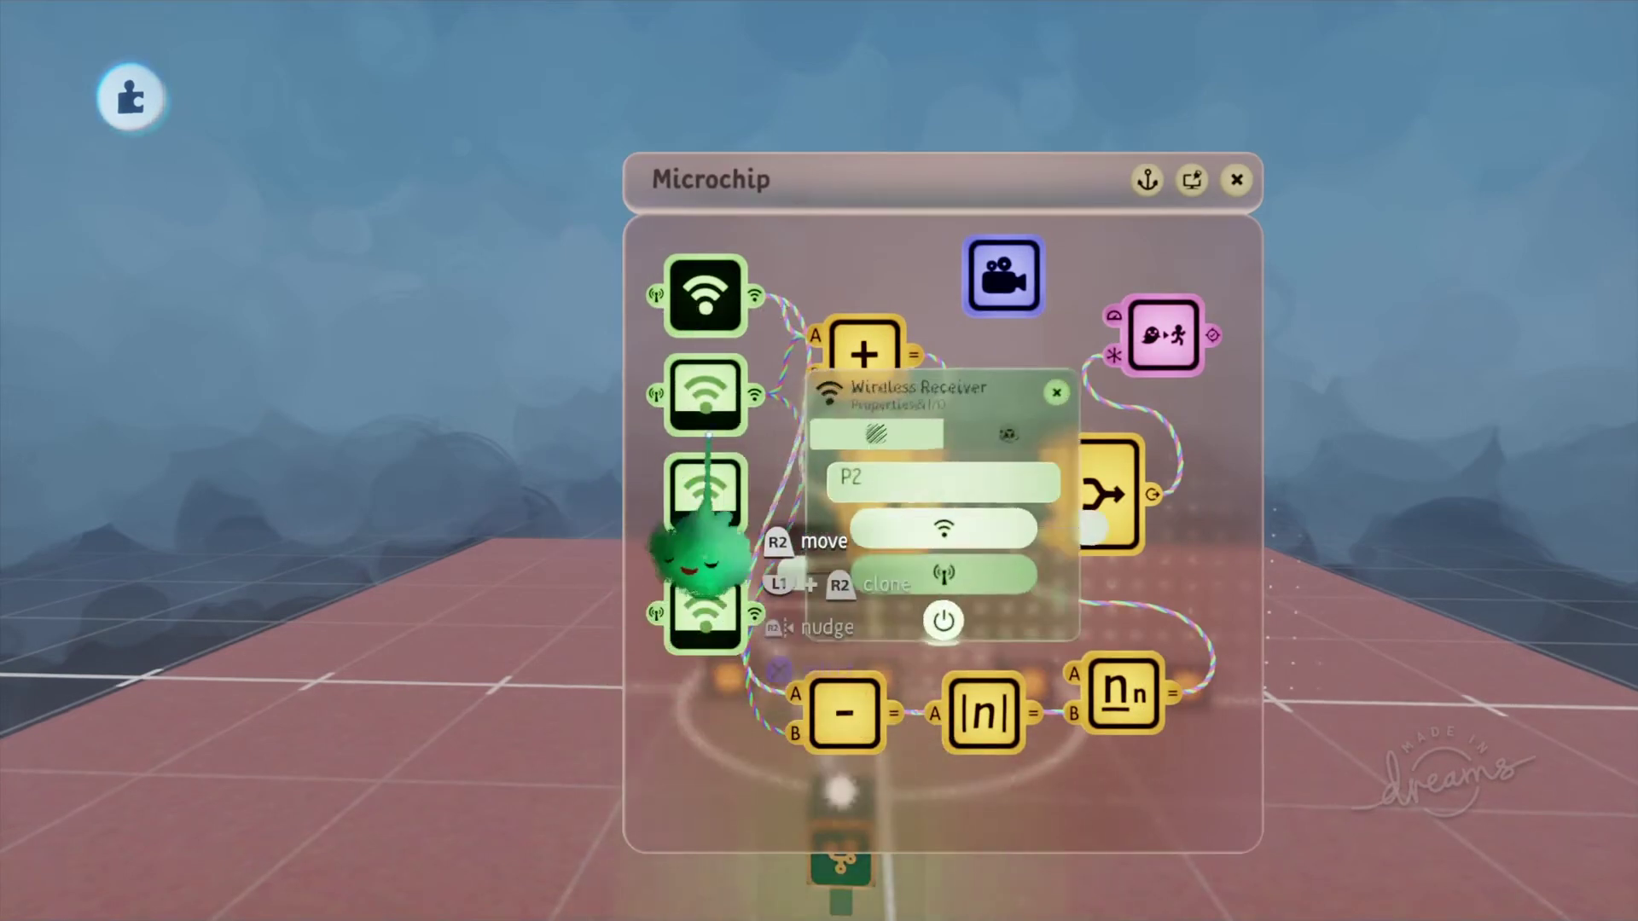
key("Escape")
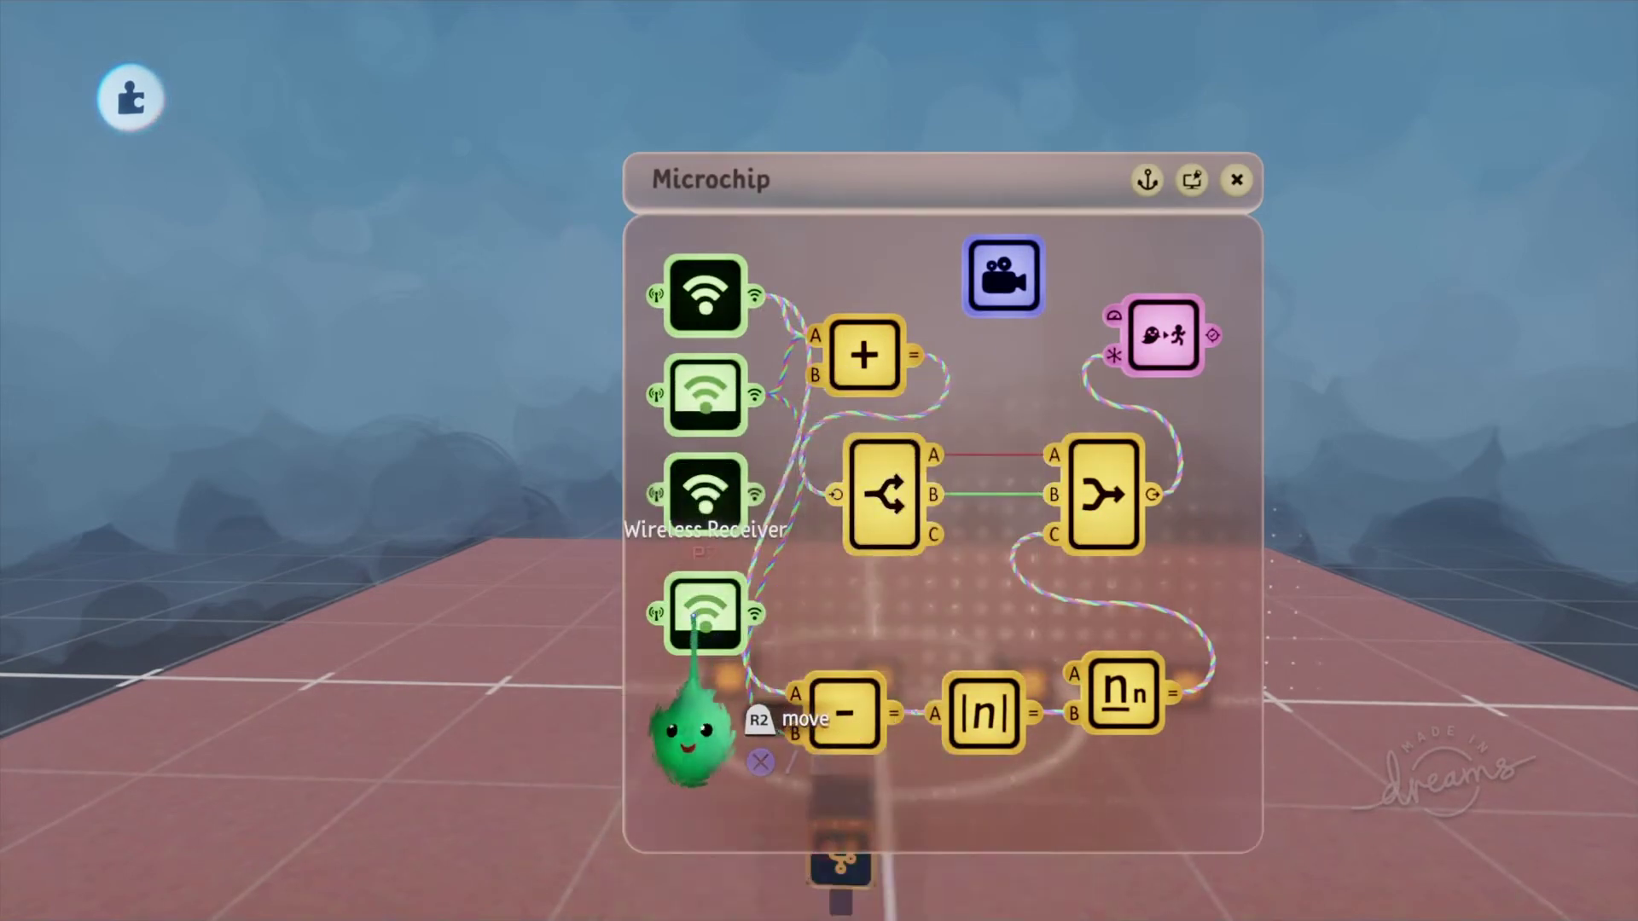
left_click(696, 625)
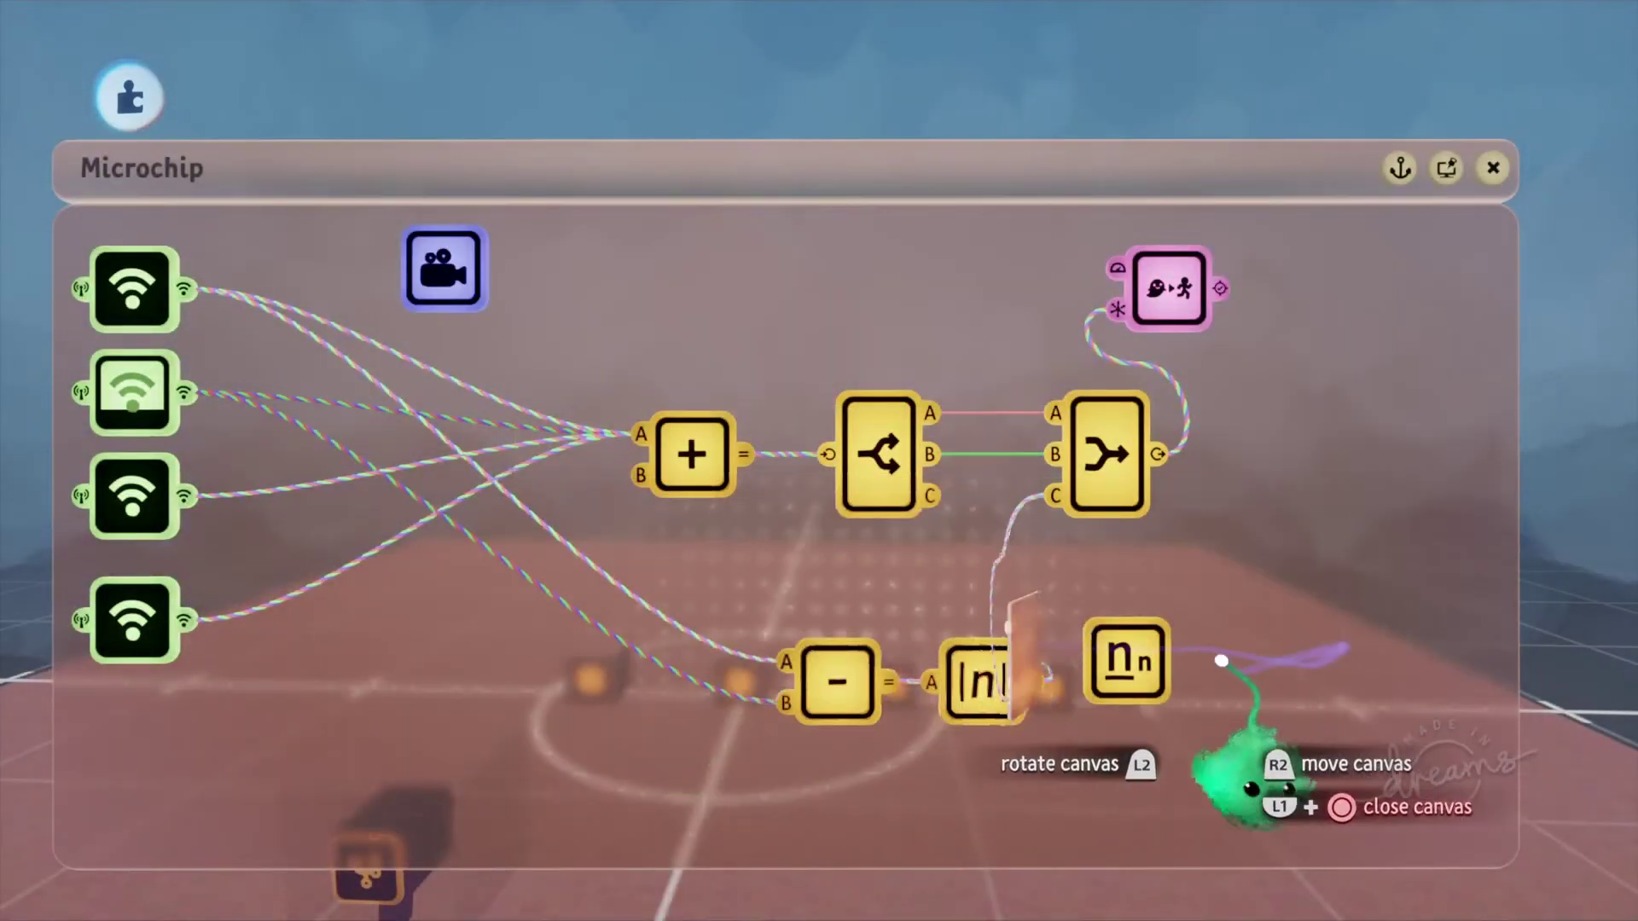
Step: Delete the Subtract and Absolute Value Calculators, keeping the remaining Calculator's result wired into the Combiner's C
left_click(1181, 659)
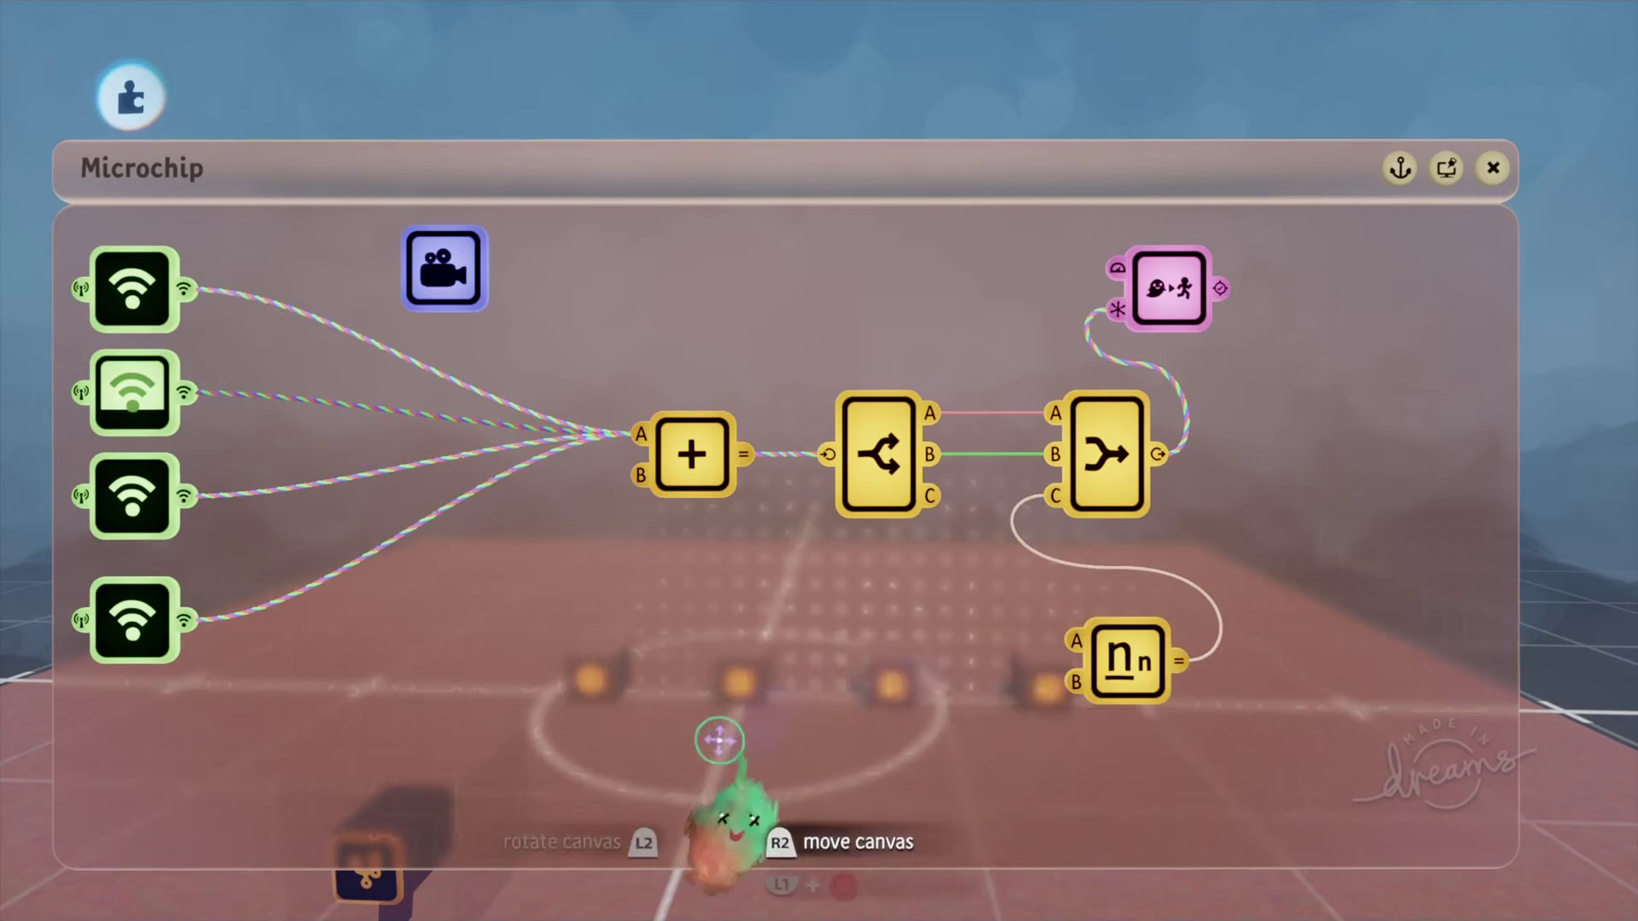
middle_click_drag(719, 740, 879, 597)
Step: Stamp the Random Movement chip from My Creations into the microchip of the first cube in the row
left_click(883, 555)
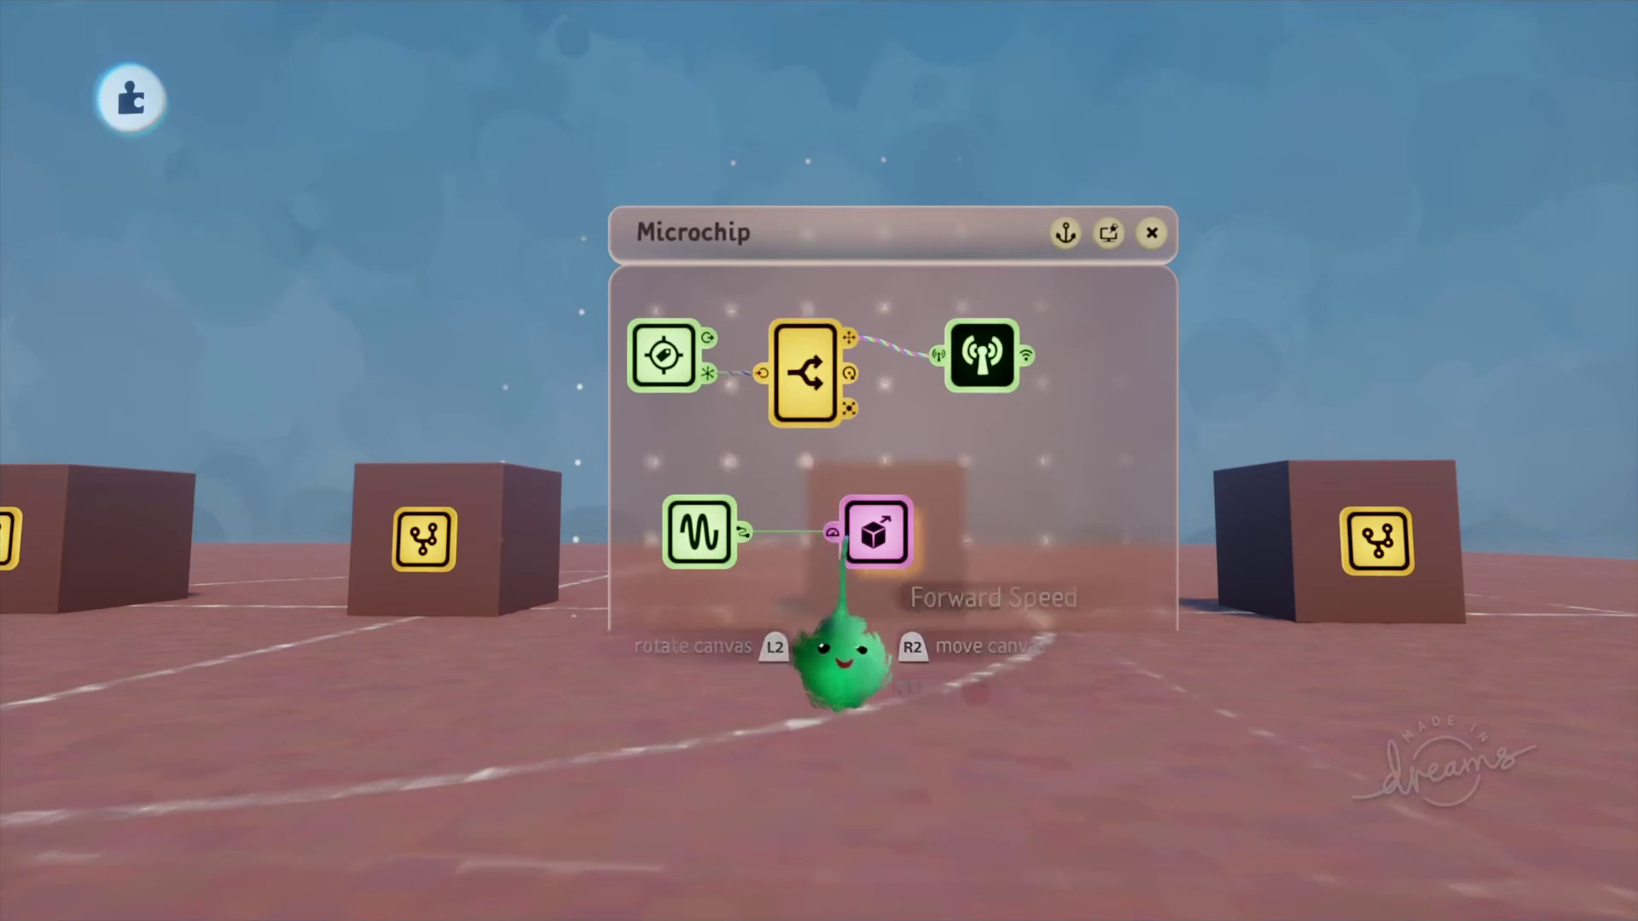
key("Escape")
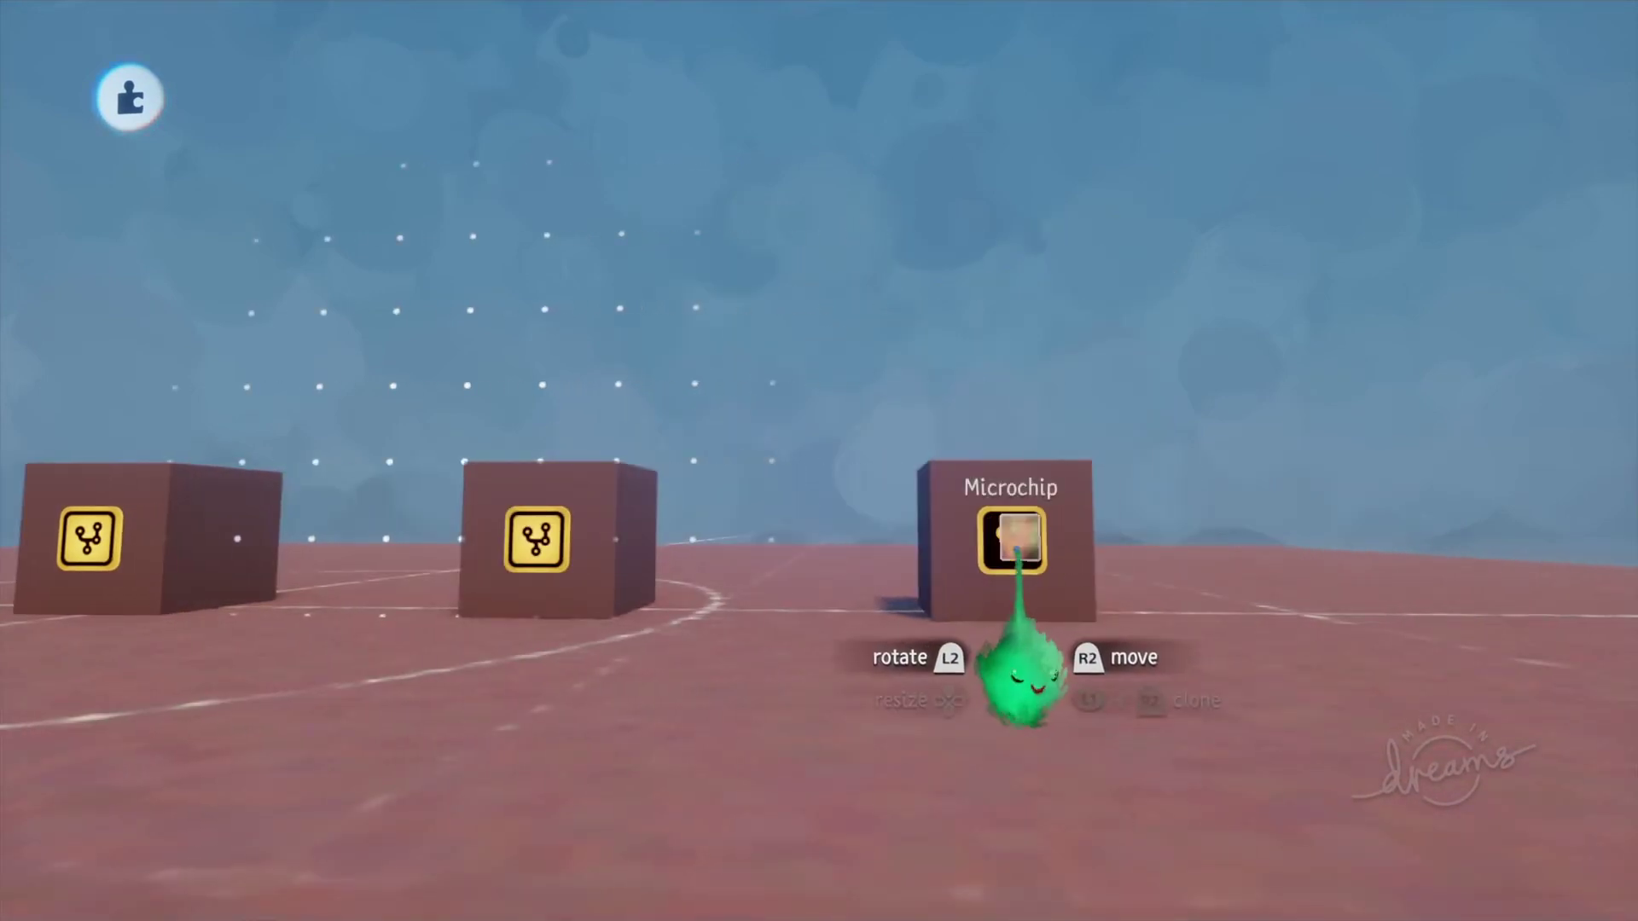
left_click(1012, 539)
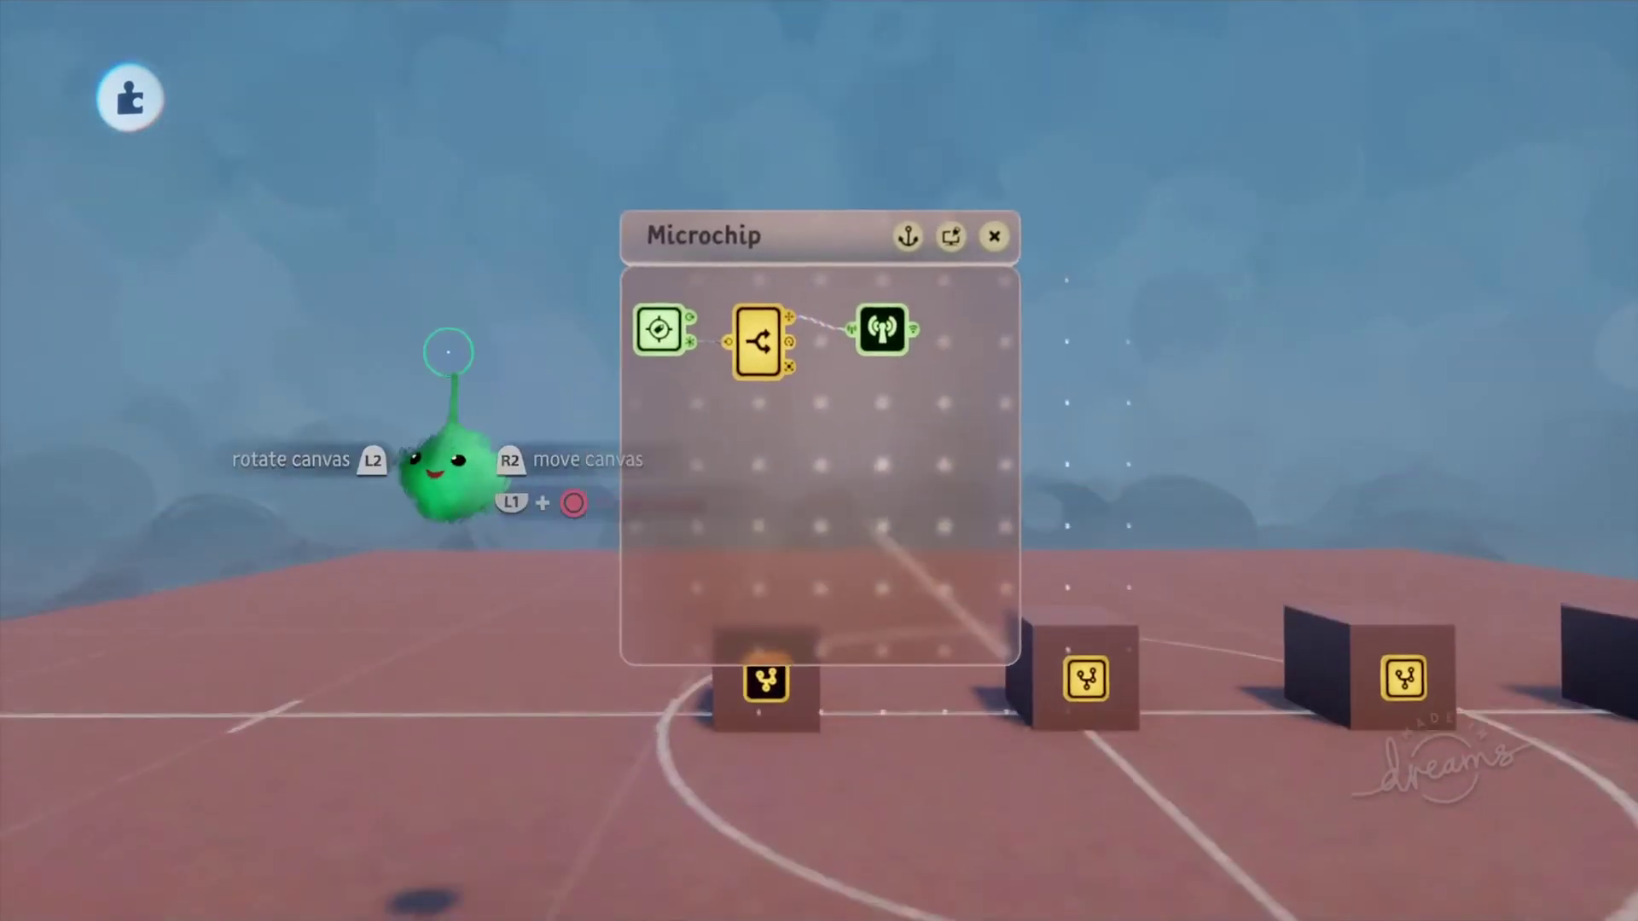
left_click(492, 100)
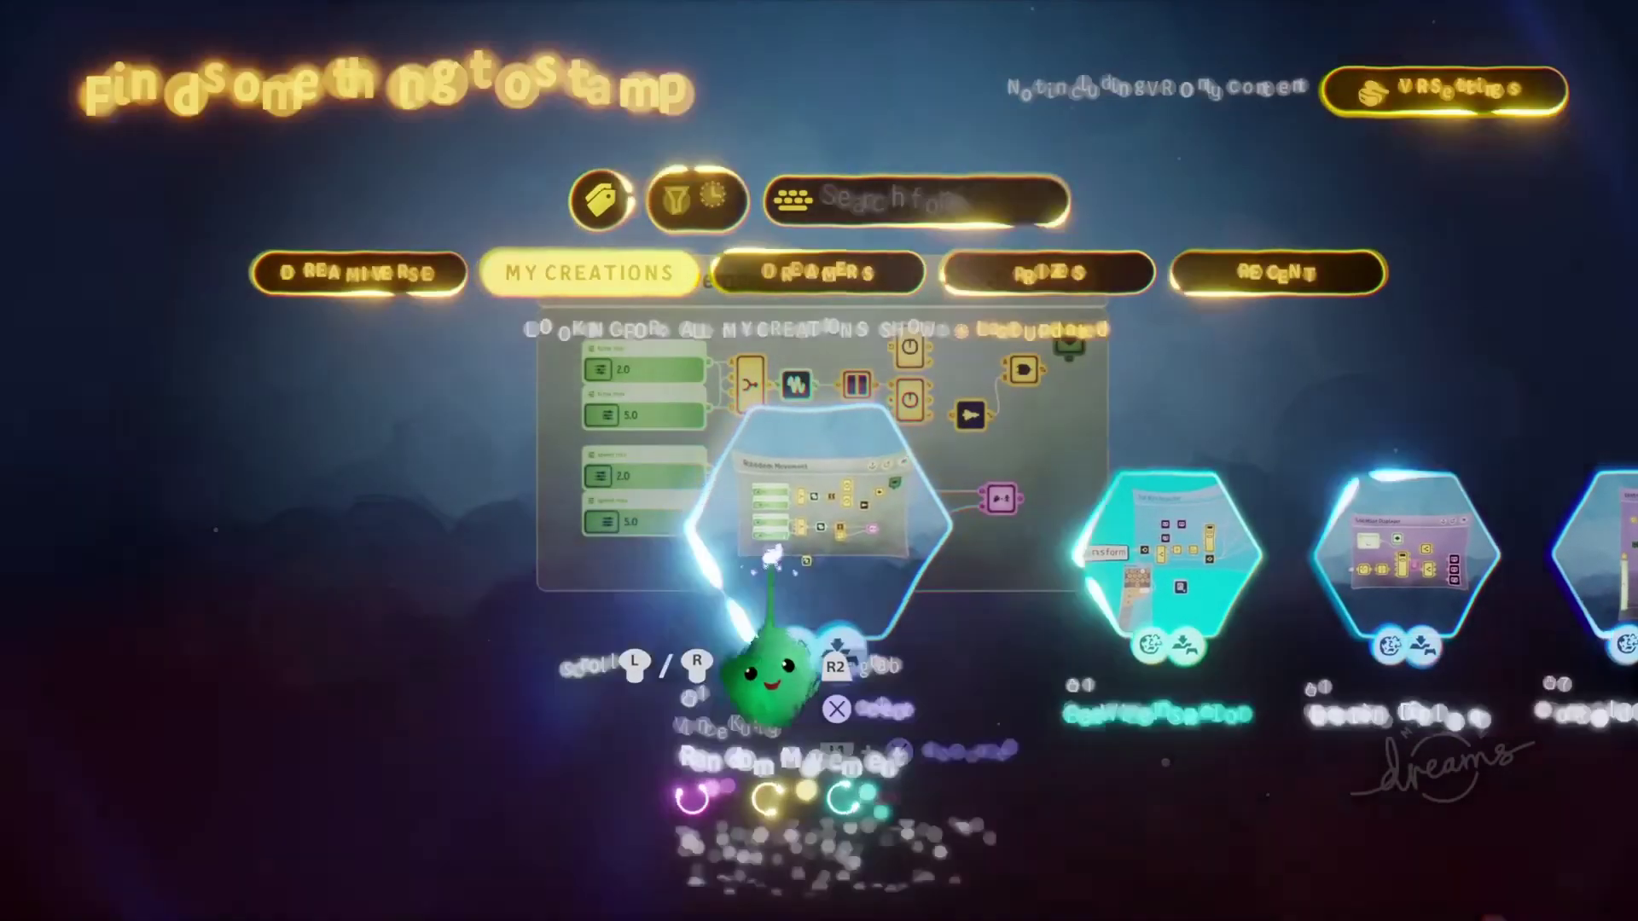
left_click(743, 589)
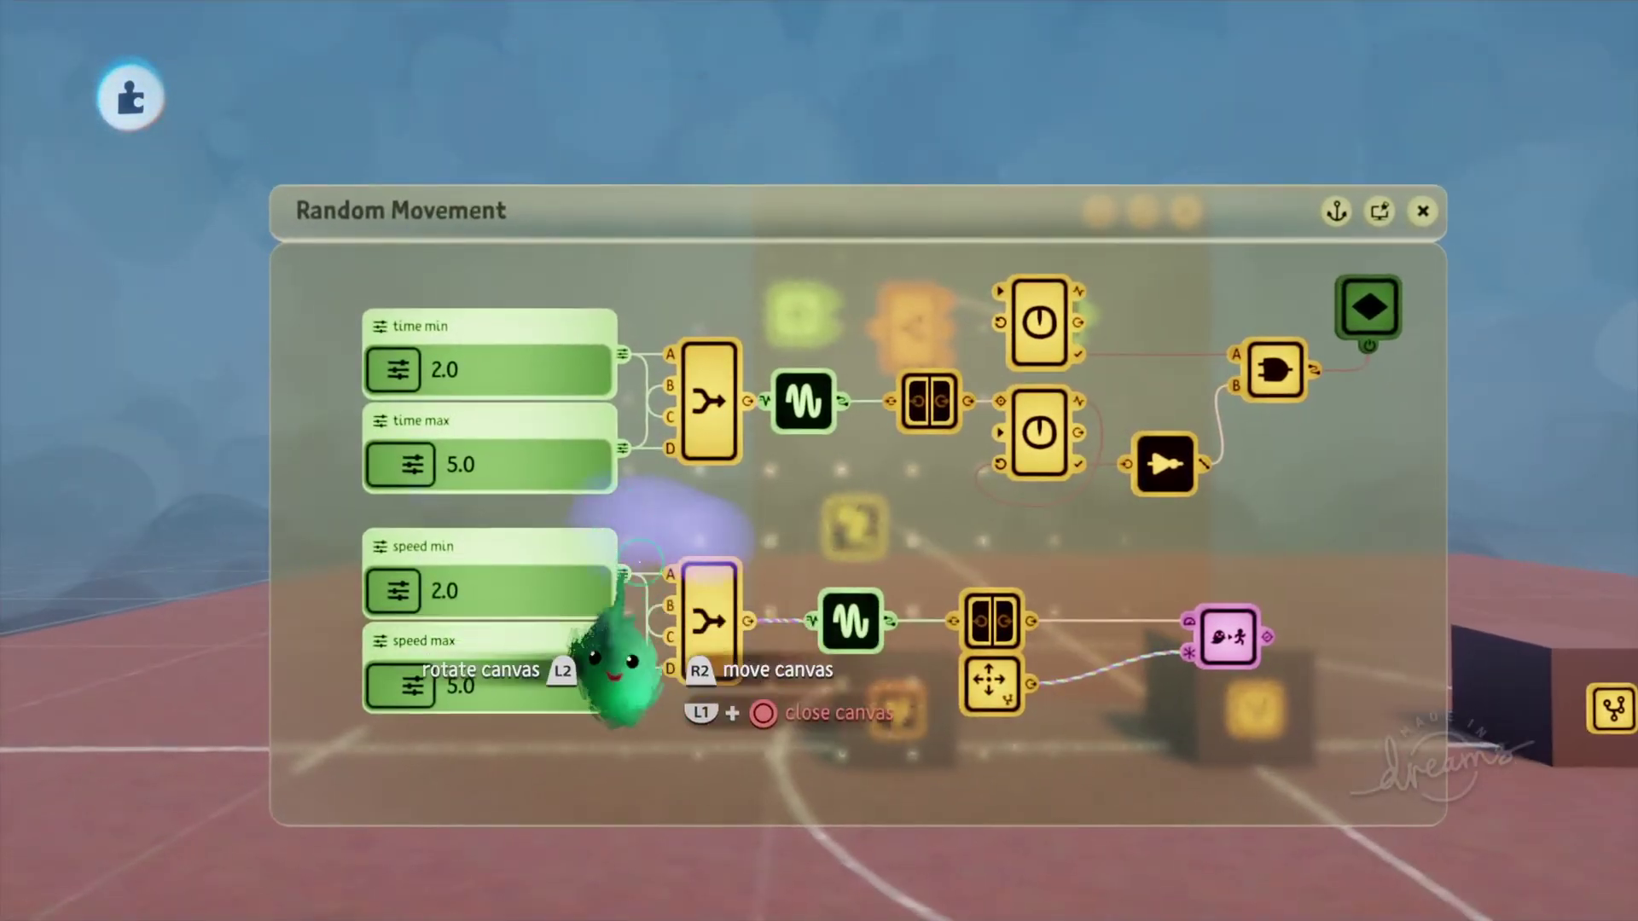
key("Escape")
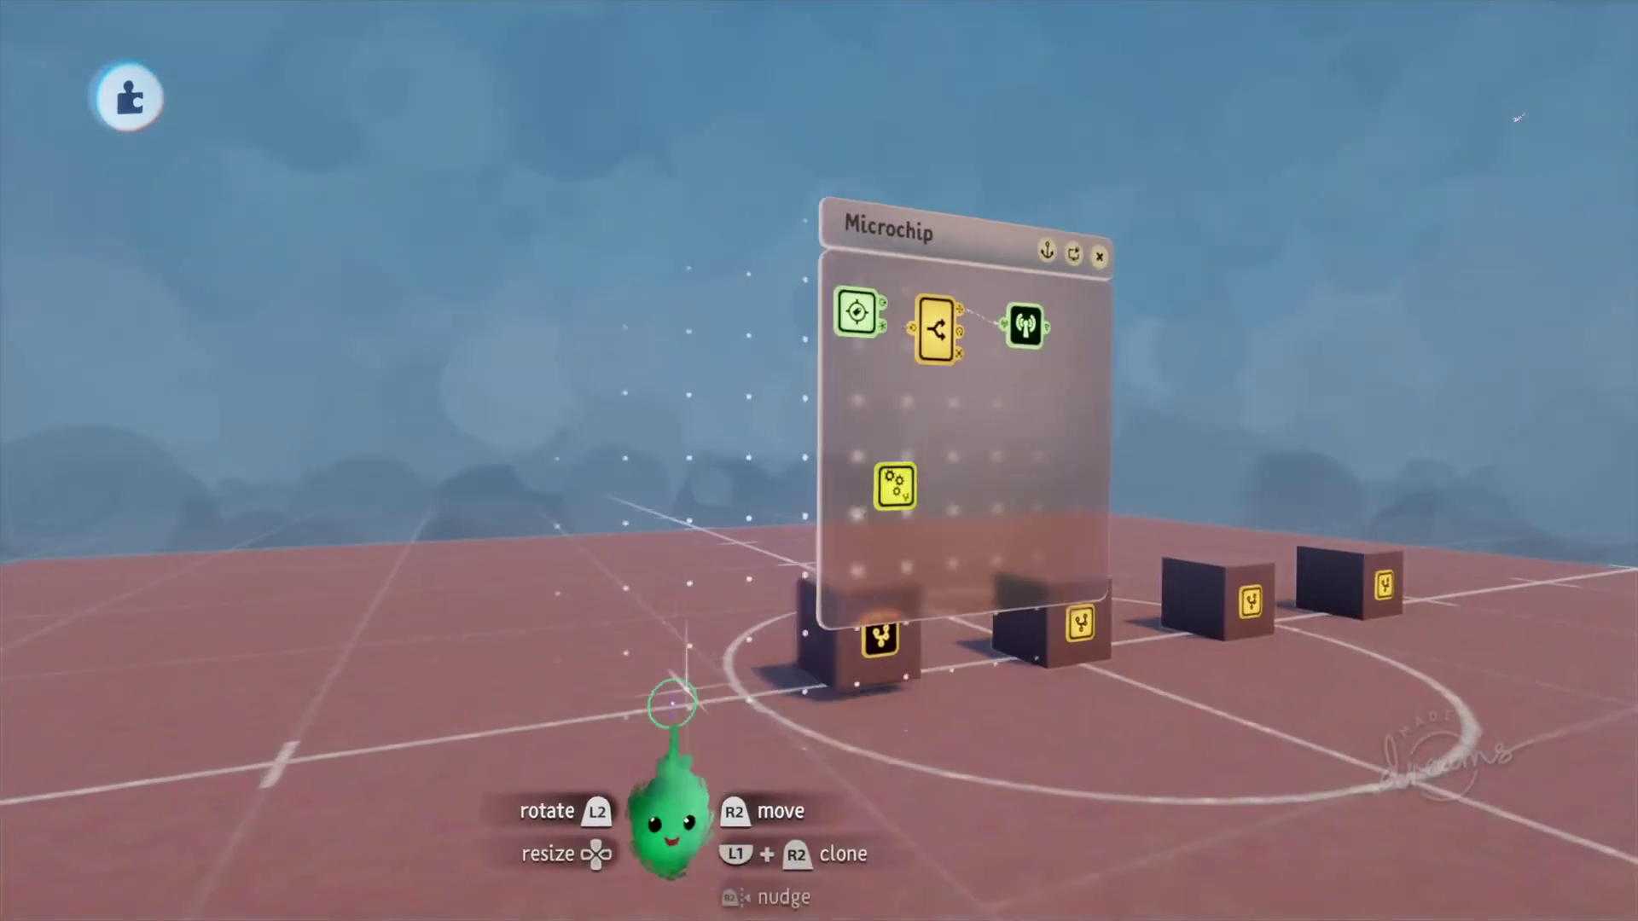
Step: Run time to observe how the follower cube moves among the randomly moving cubes, and rewind the scene
key("space")
left_click_drag(945, 512, 1010, 518)
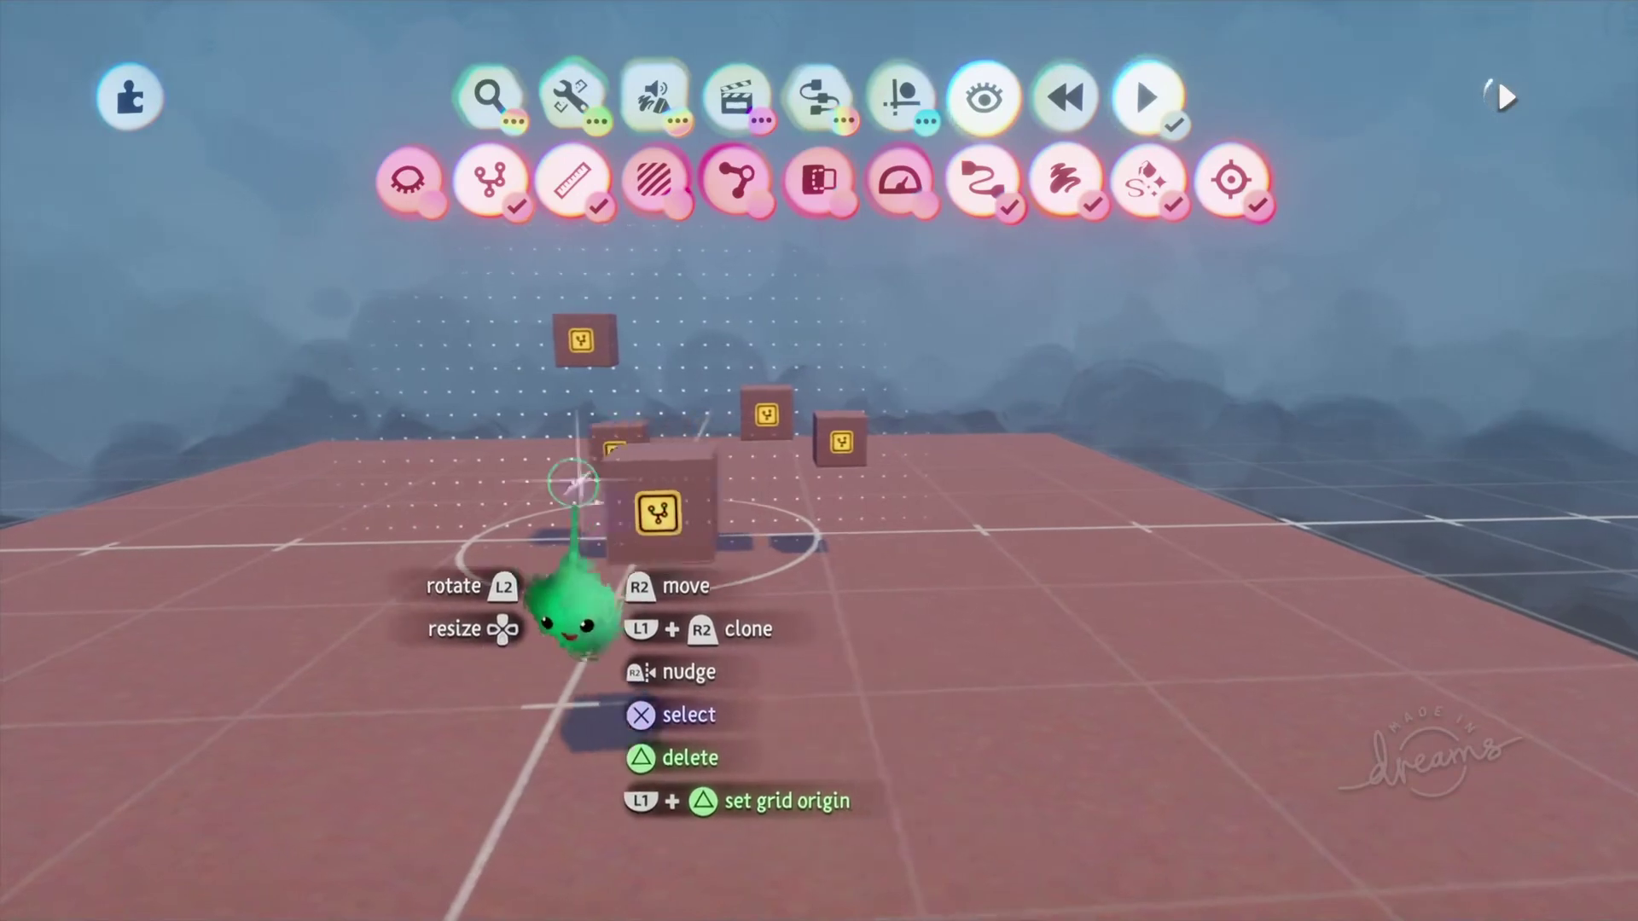
middle_click_drag(573, 484, 512, 448)
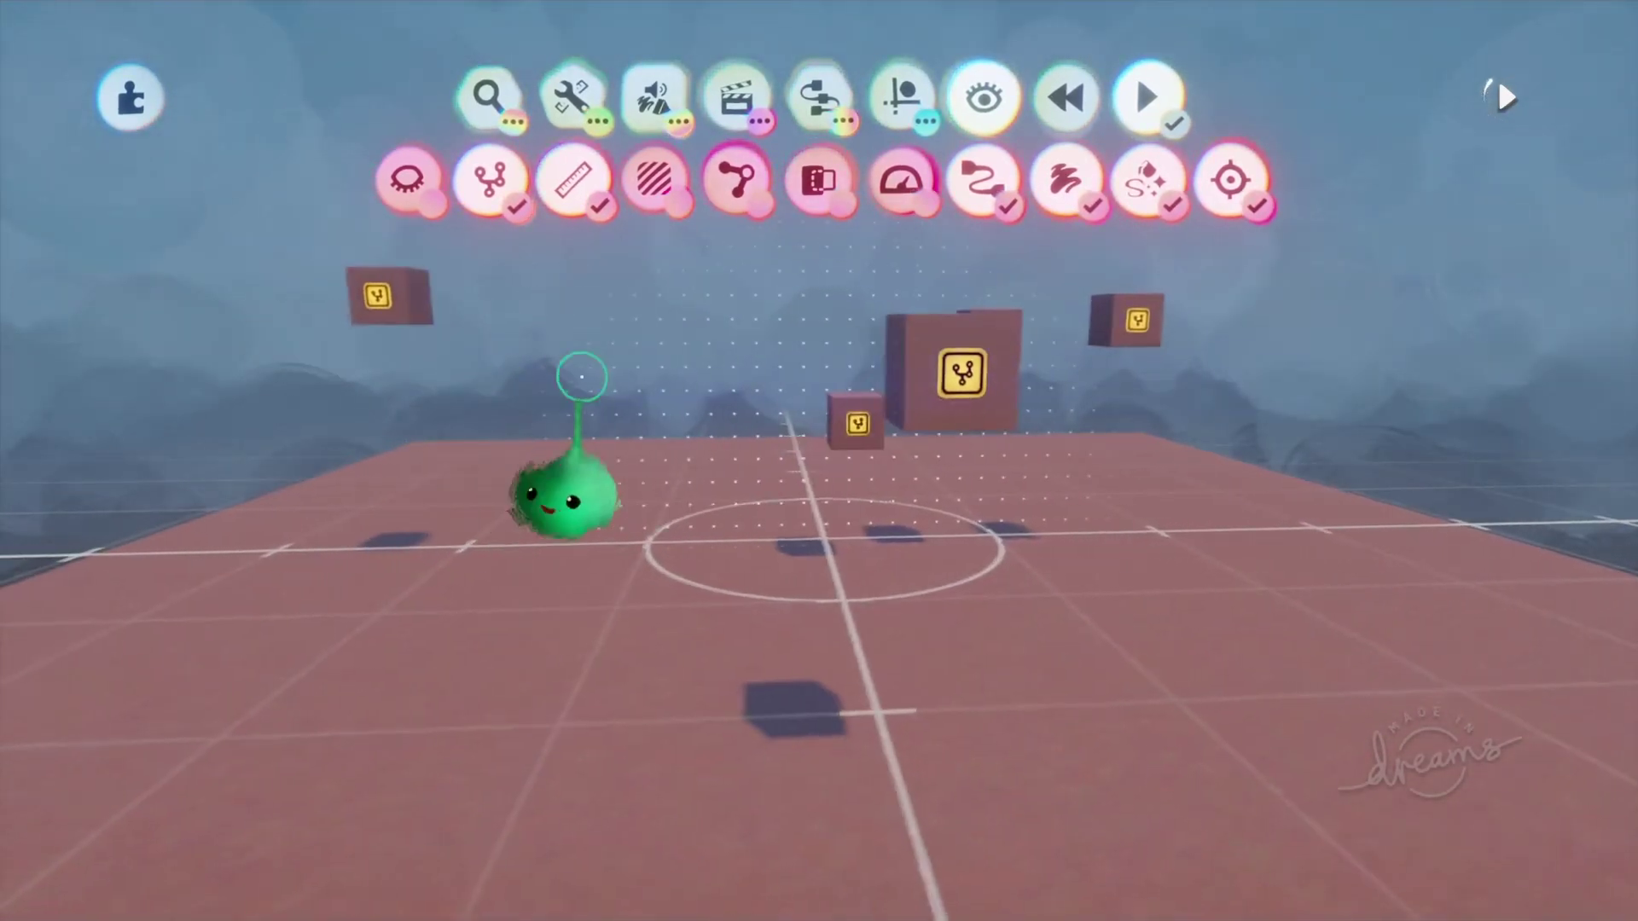
middle_click_drag(407, 480, 250, 563)
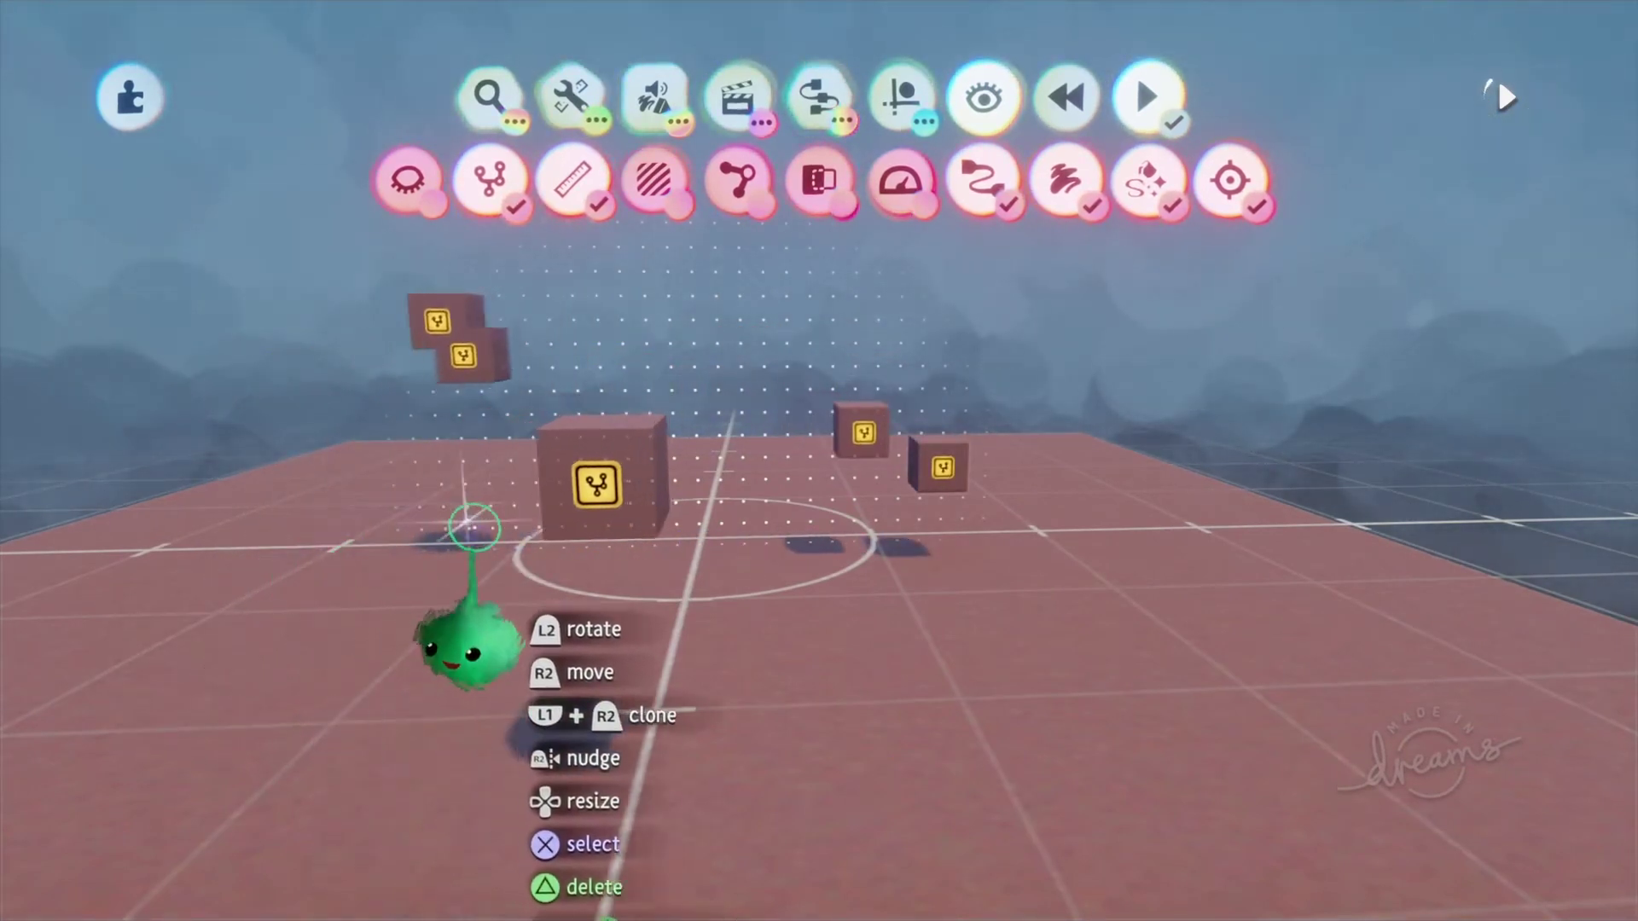
key("Left")
Step: Add a new Microchip inside the follower cube's microchip, beside the lowest Wireless Receiver
left_click(598, 512)
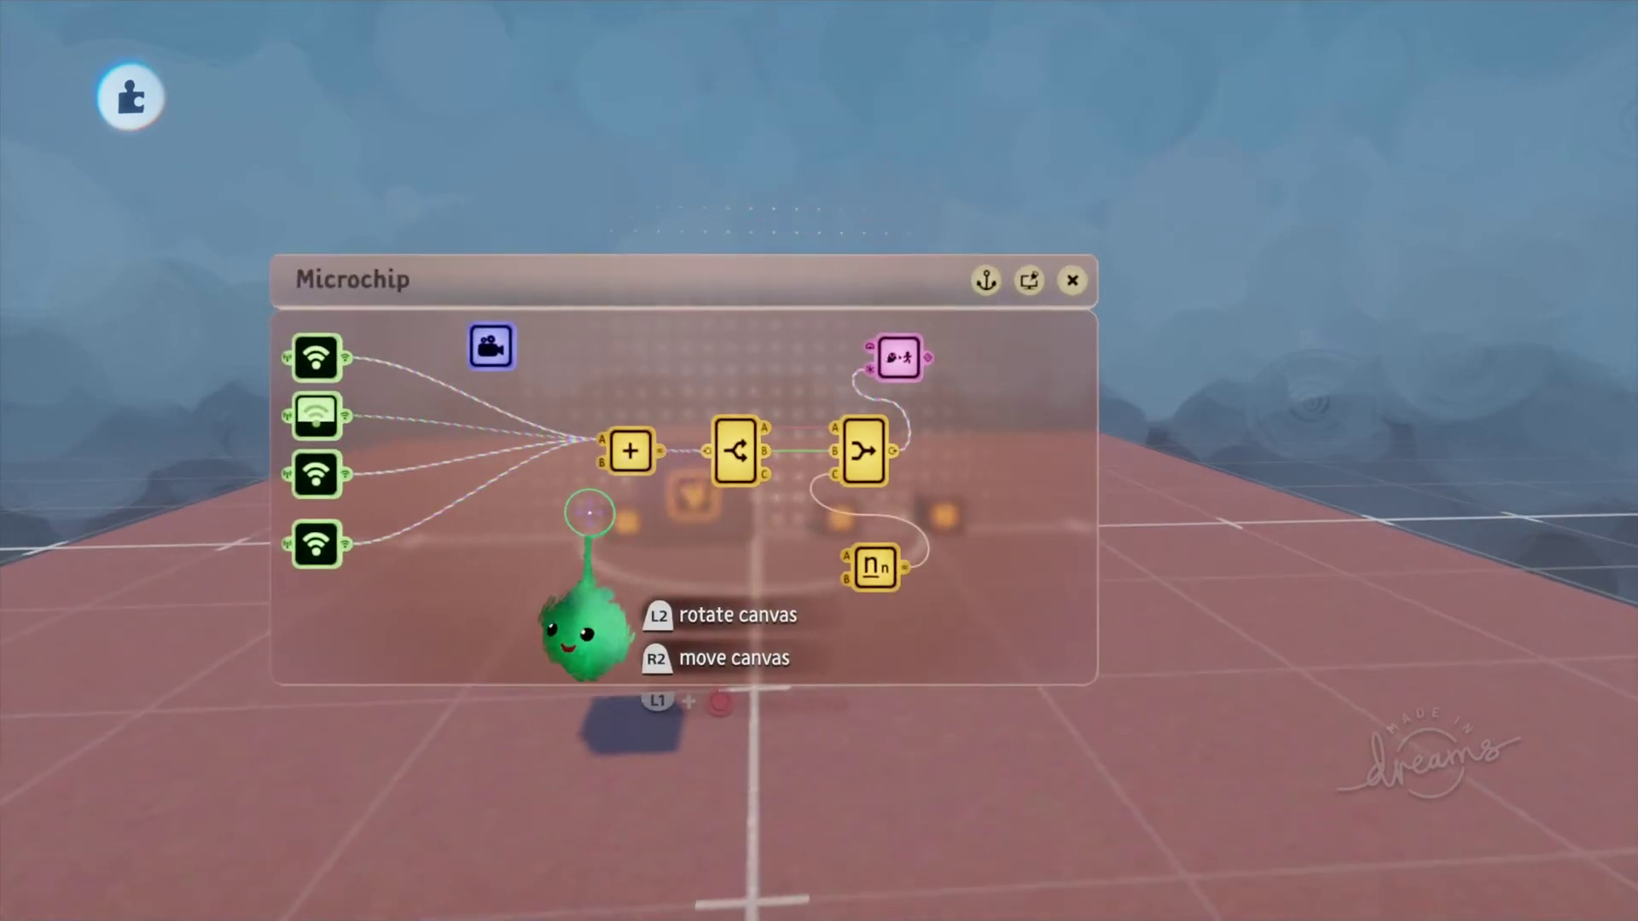
scroll(638, 468, "up", 5)
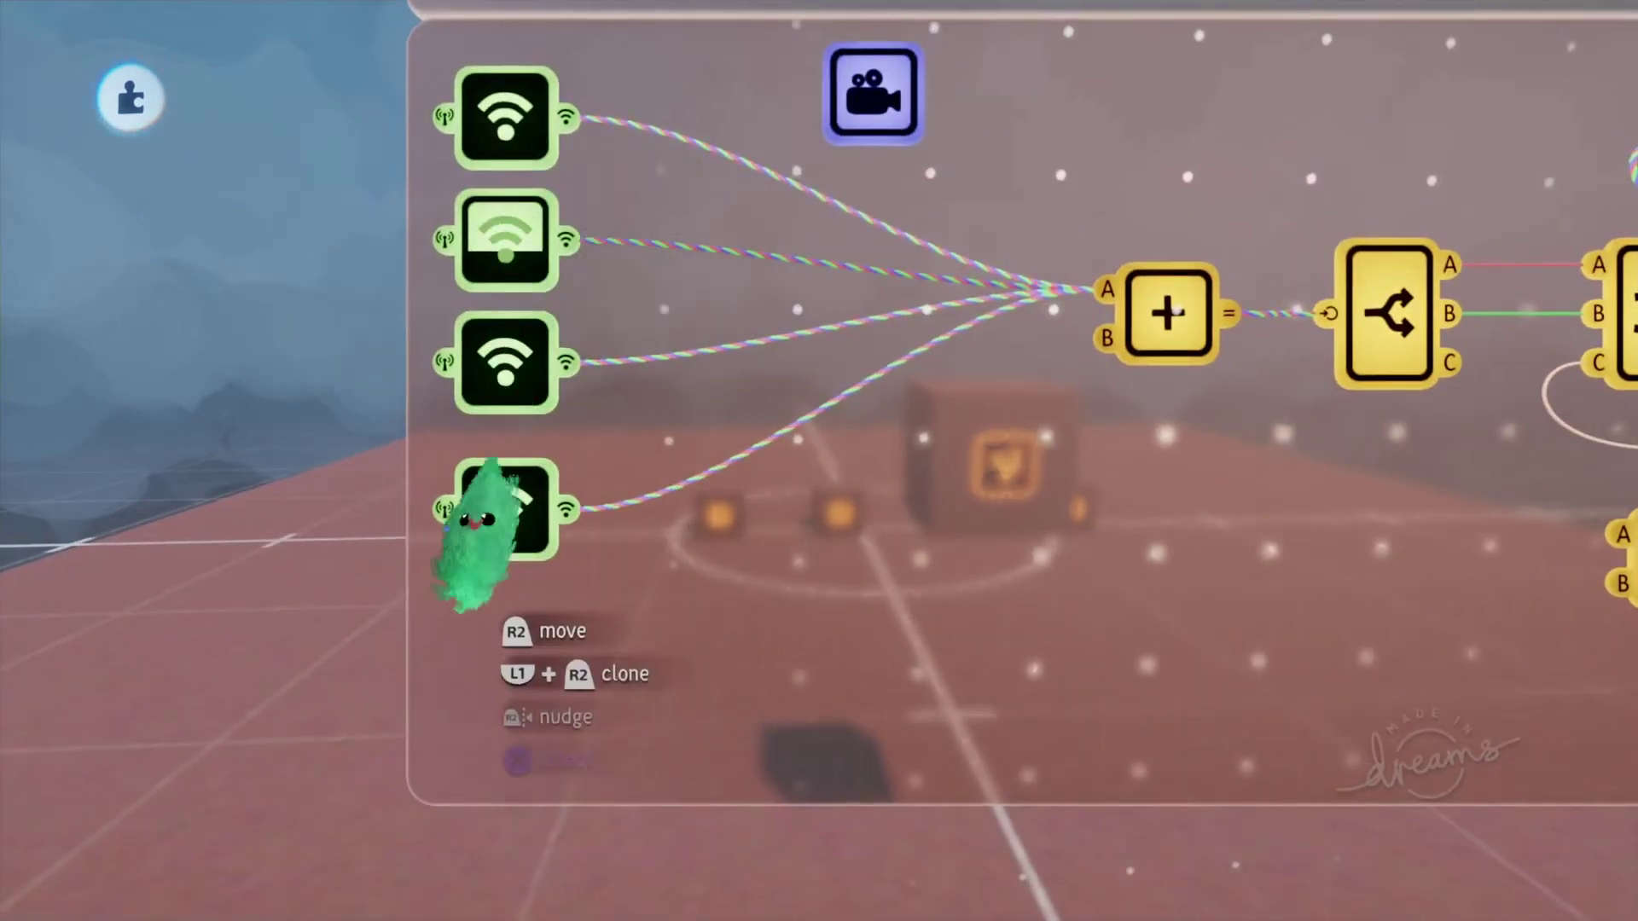
middle_click_drag(702, 541, 910, 470)
middle_click_drag(438, 509, 552, 606)
middle_click_drag(686, 416, 607, 458)
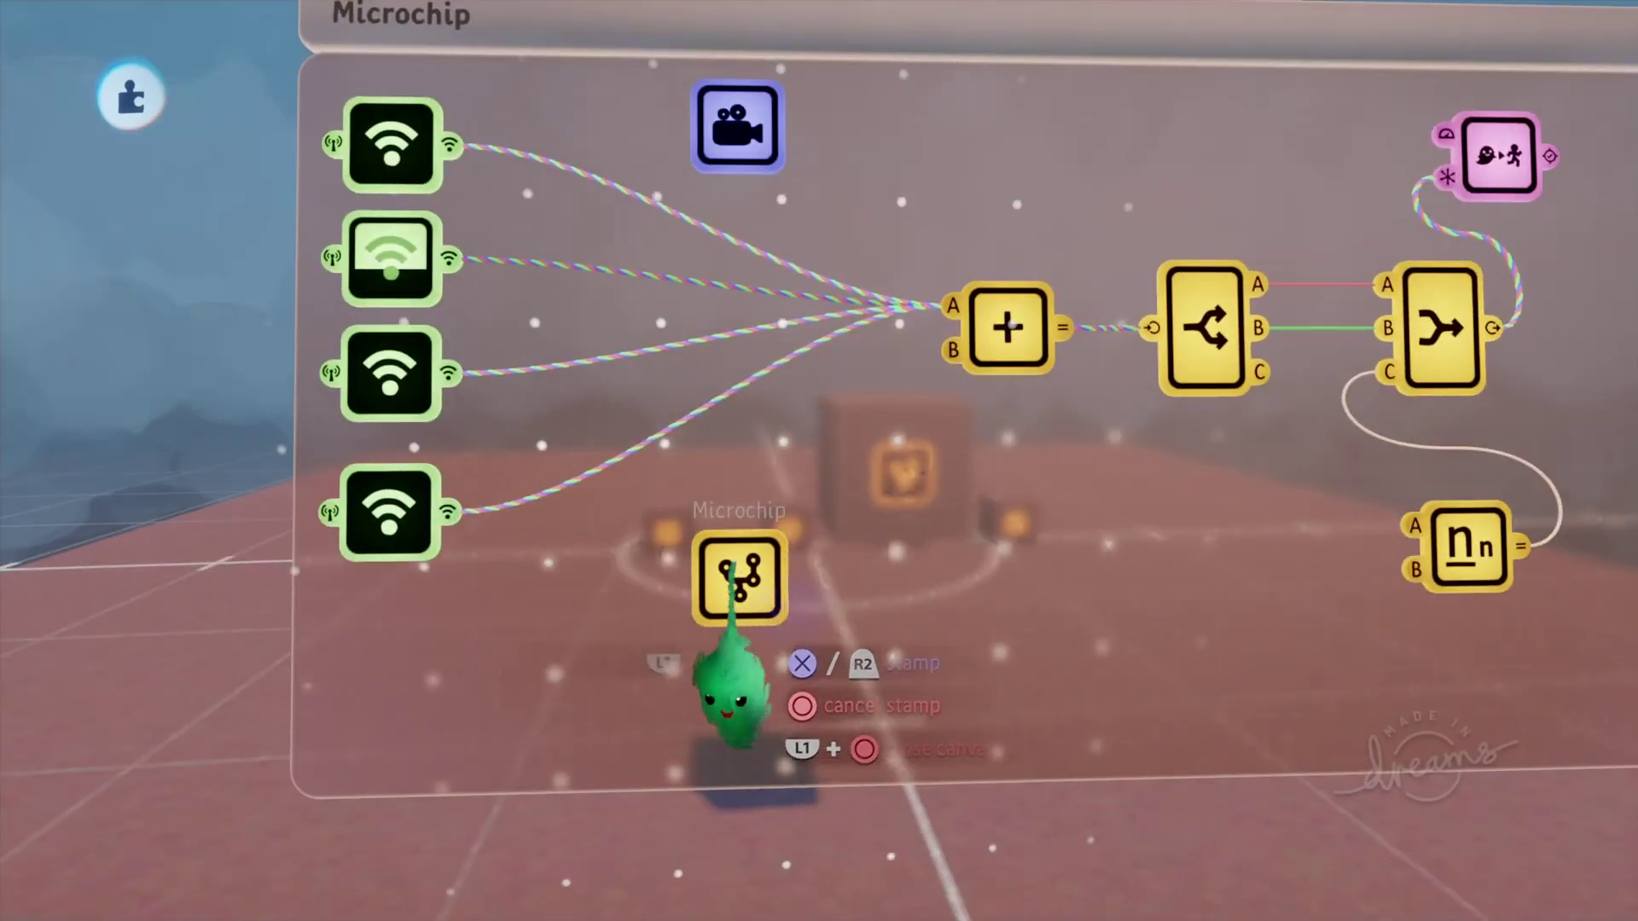
left_click(732, 567)
Step: Add a column of four Nodes to the nested microchip and wire each Wireless Receiver into its own Node
key("Tab")
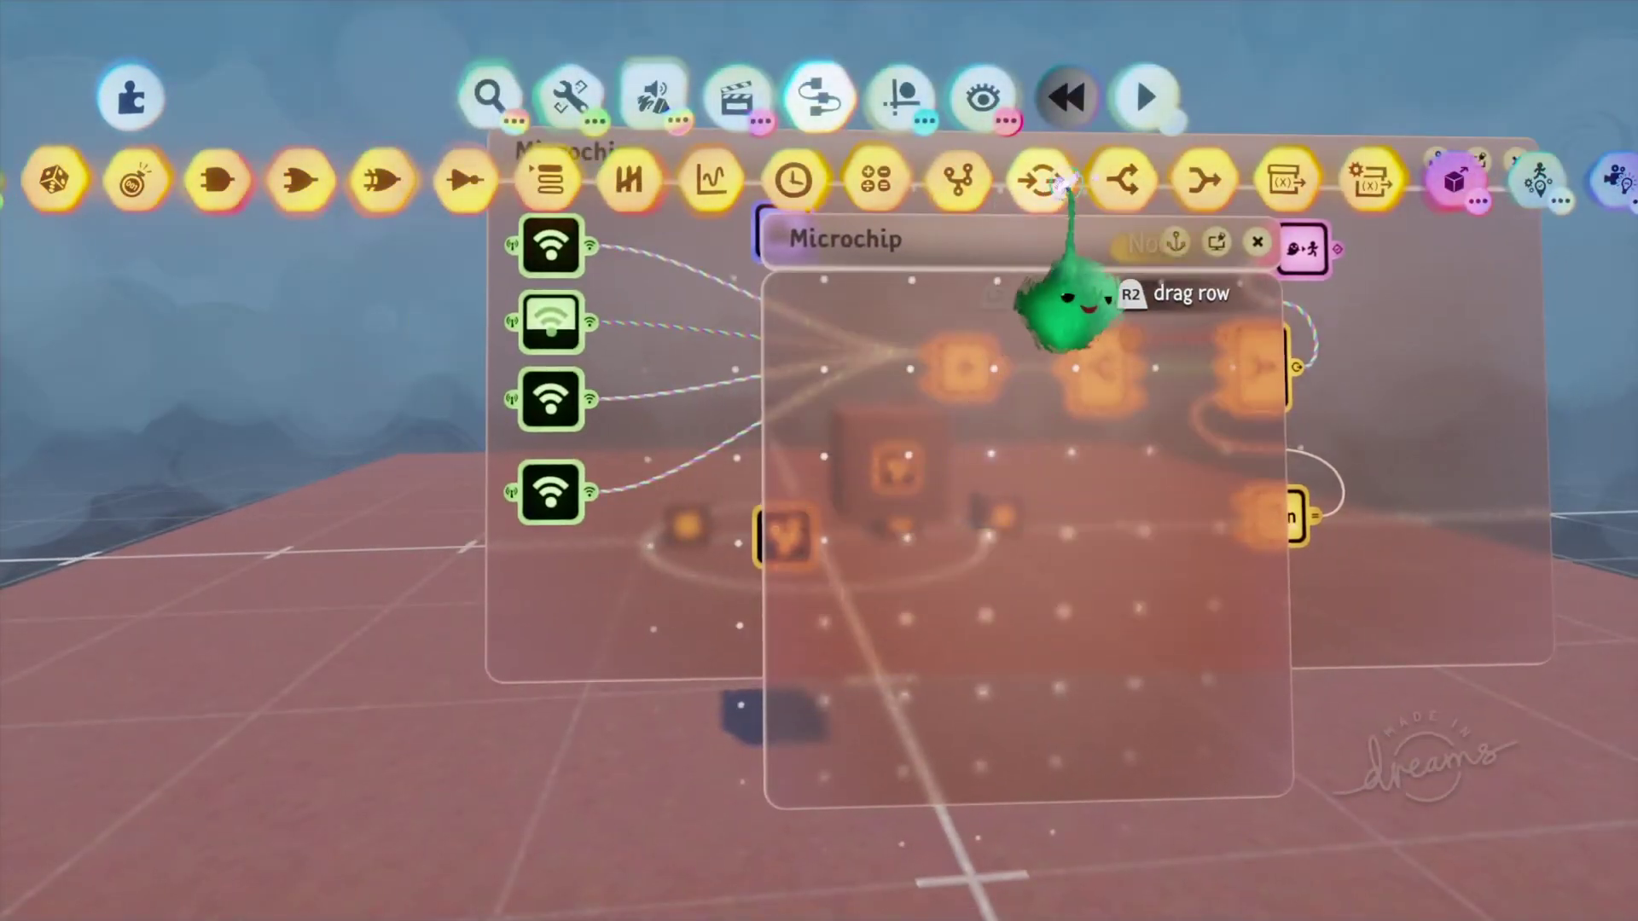
left_click(1042, 181)
left_click(813, 357)
left_click(806, 490)
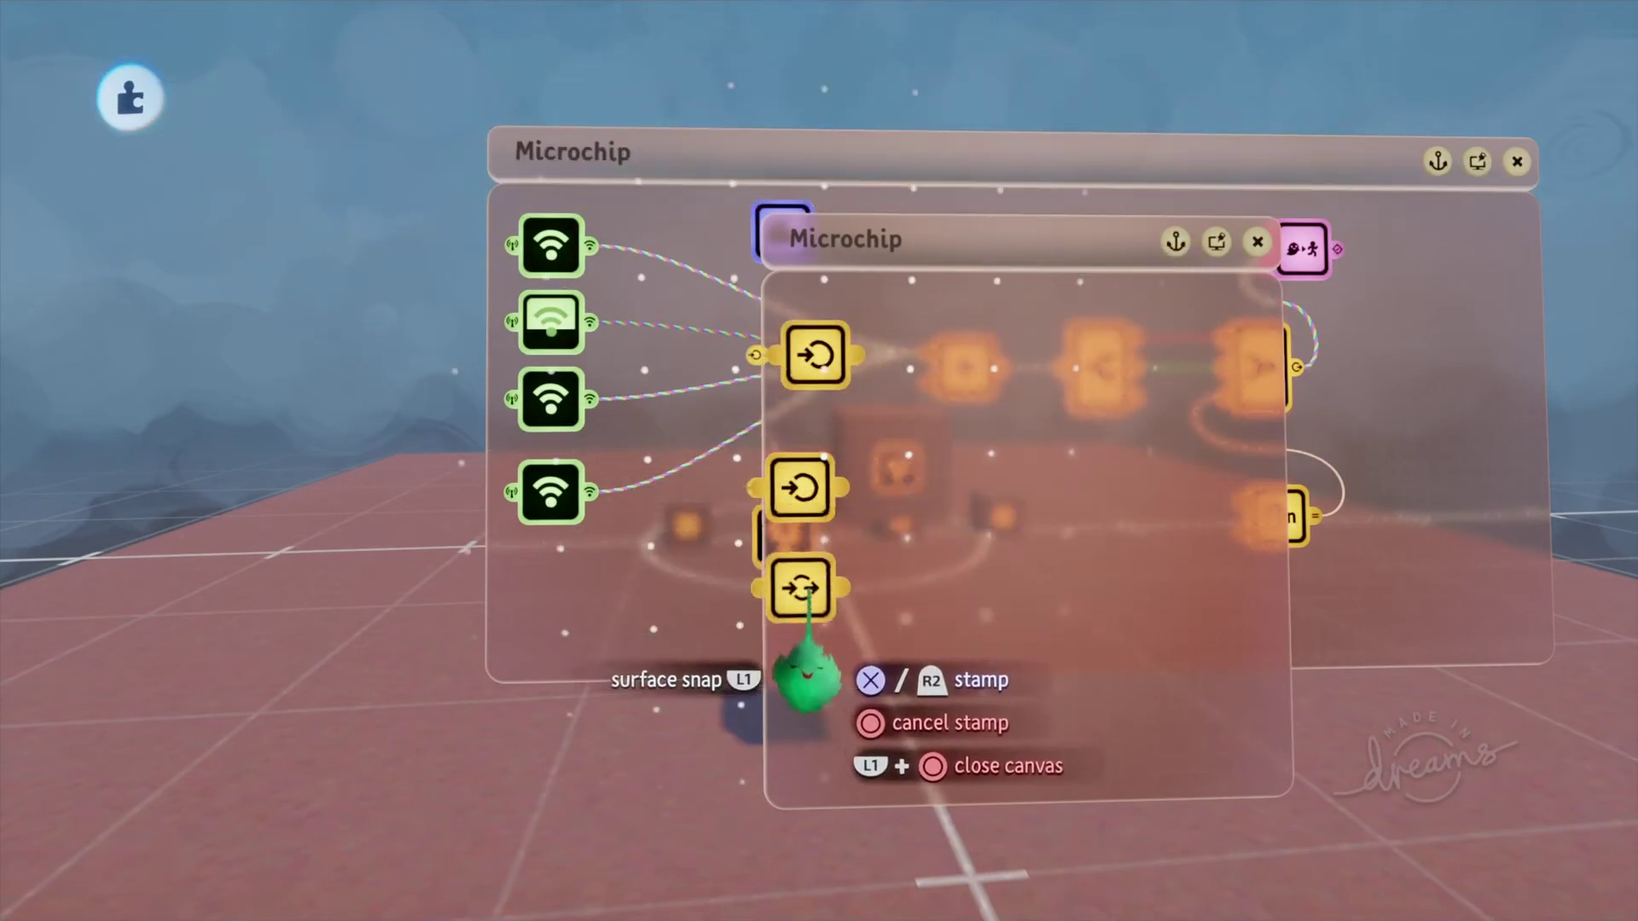
left_click(806, 625)
left_click(811, 729)
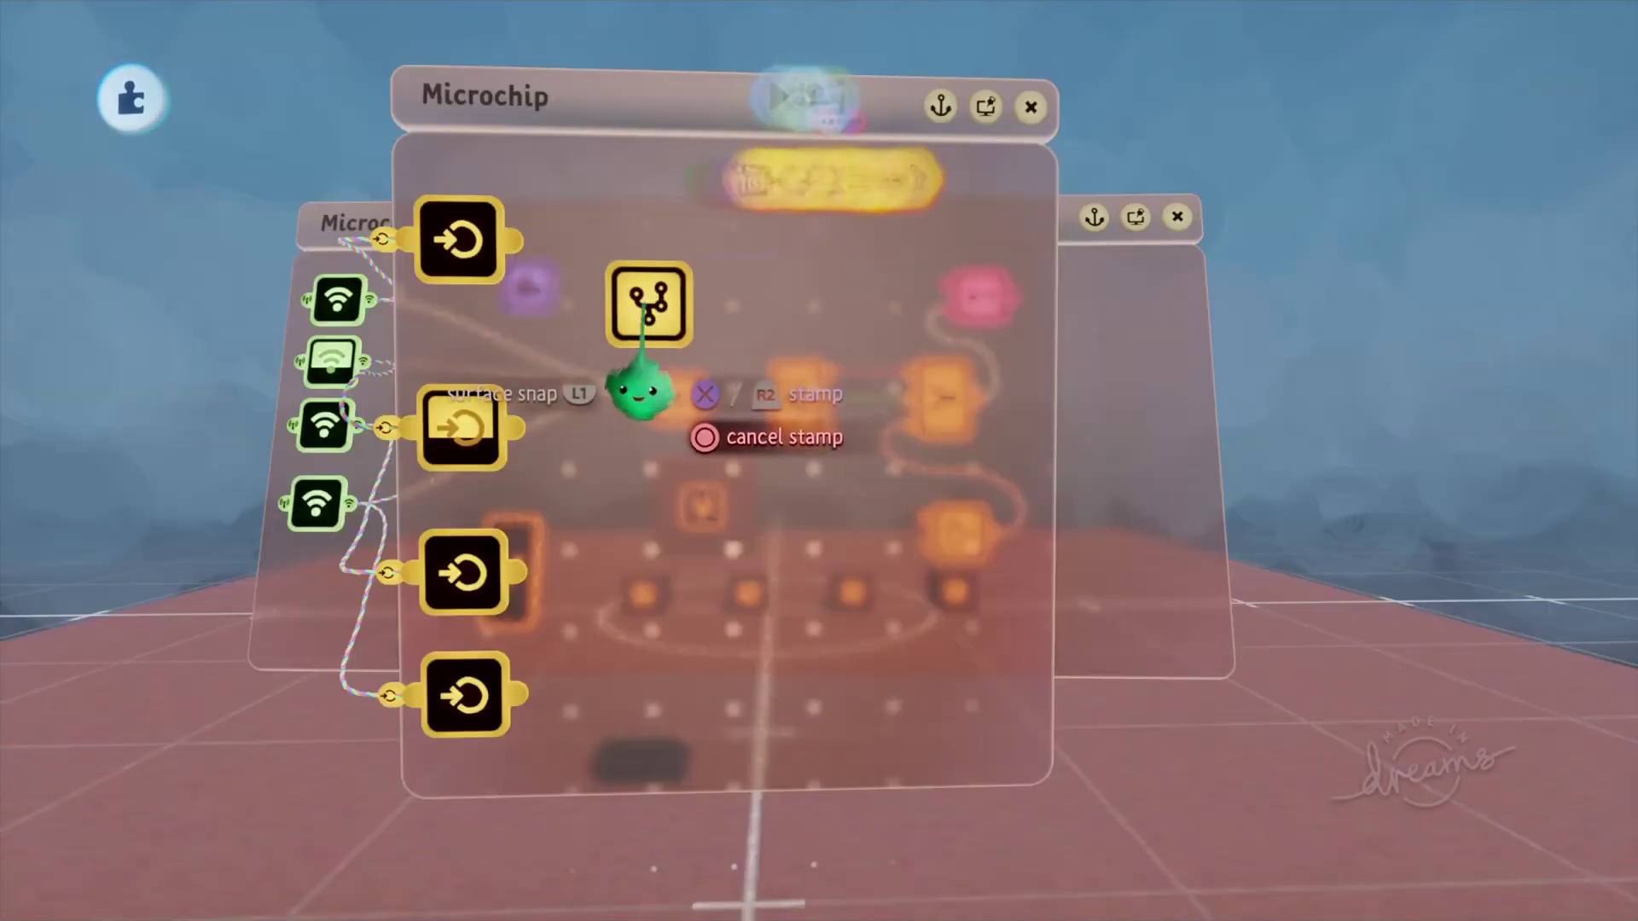
Step: Add another Microchip inside the nested one and place four Nodes in a column on its canvas
left_click(648, 393)
left_click(683, 648)
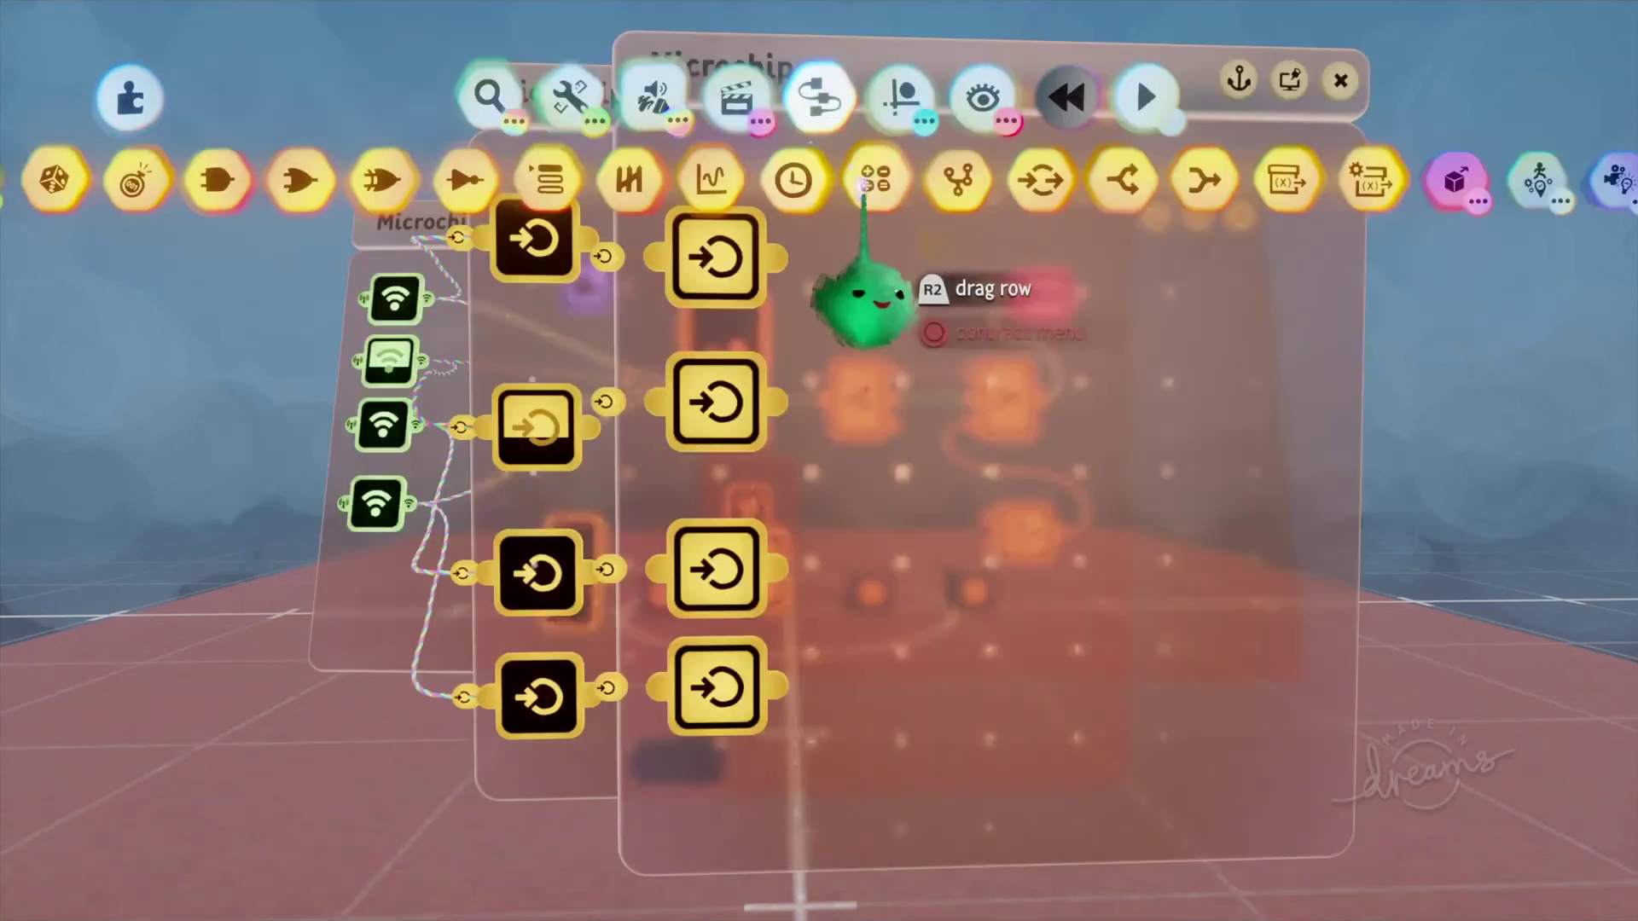
Step: Add three Minimum Calculators to the innermost microchip, comparing the four Nodes in pairs and feeding both results into the third
left_click(866, 293)
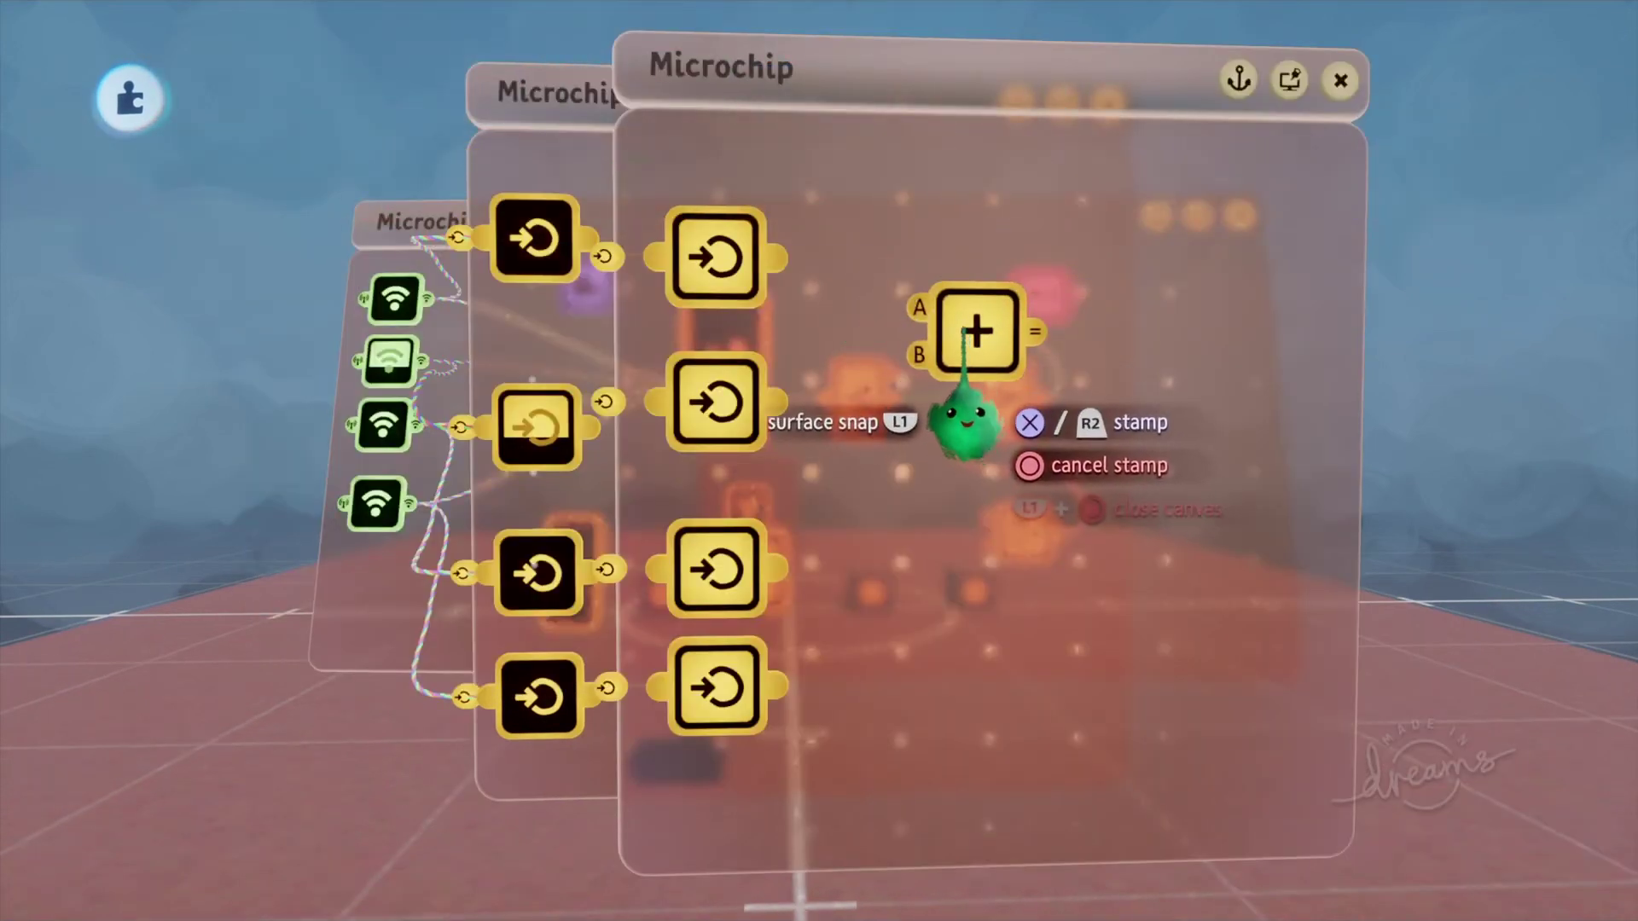
left_click(954, 331)
key("Escape")
left_click(951, 337)
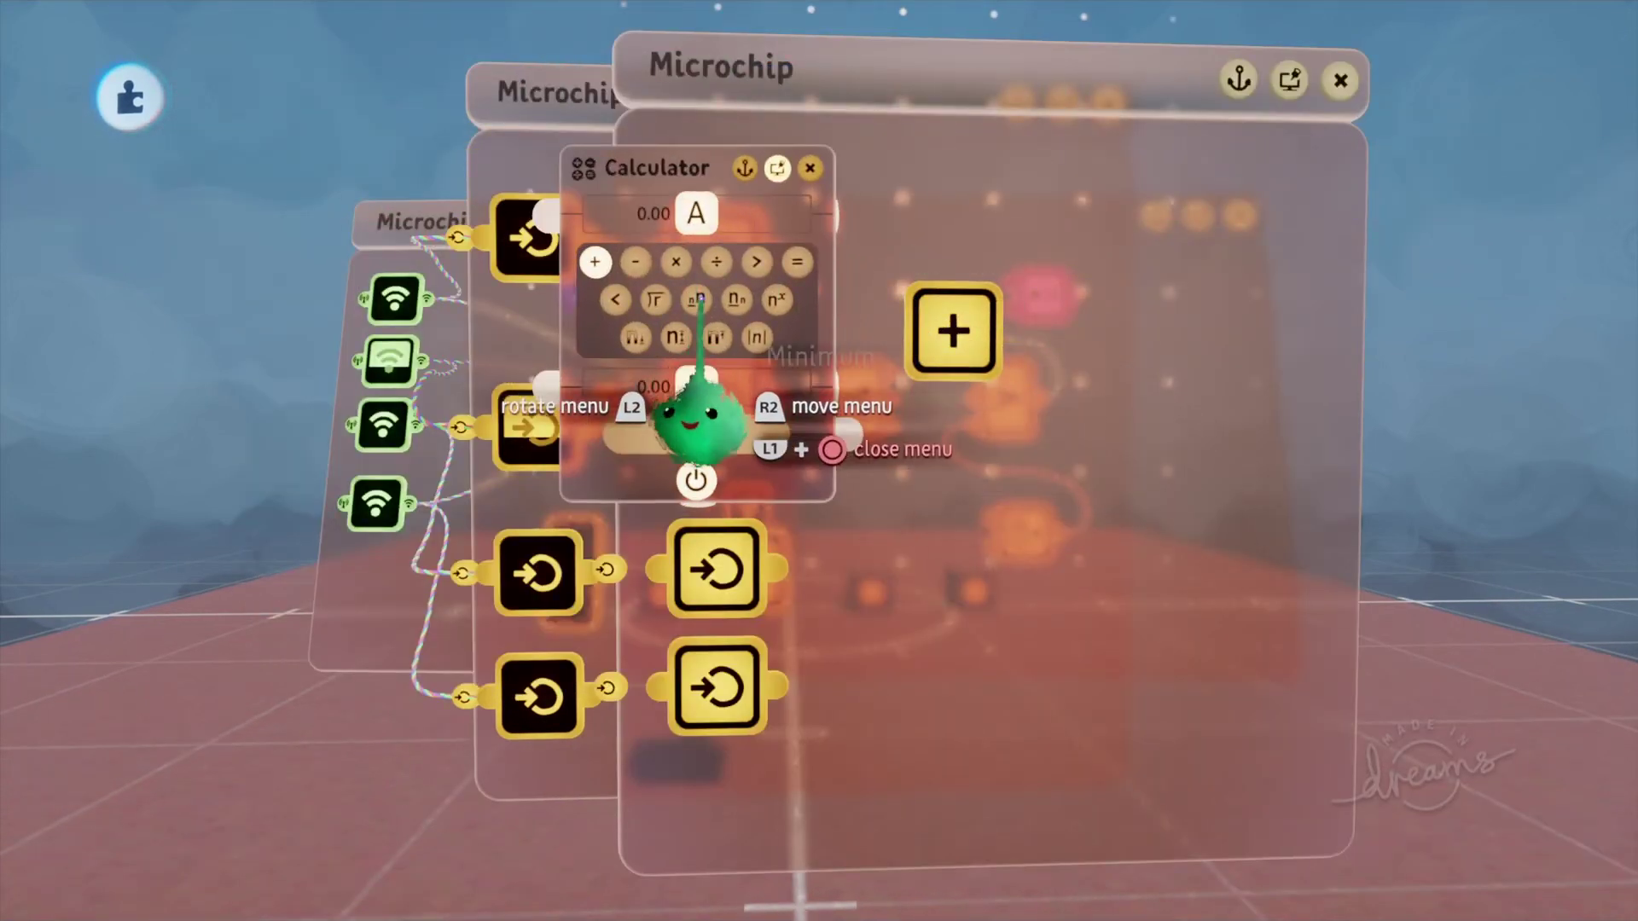
key("Escape")
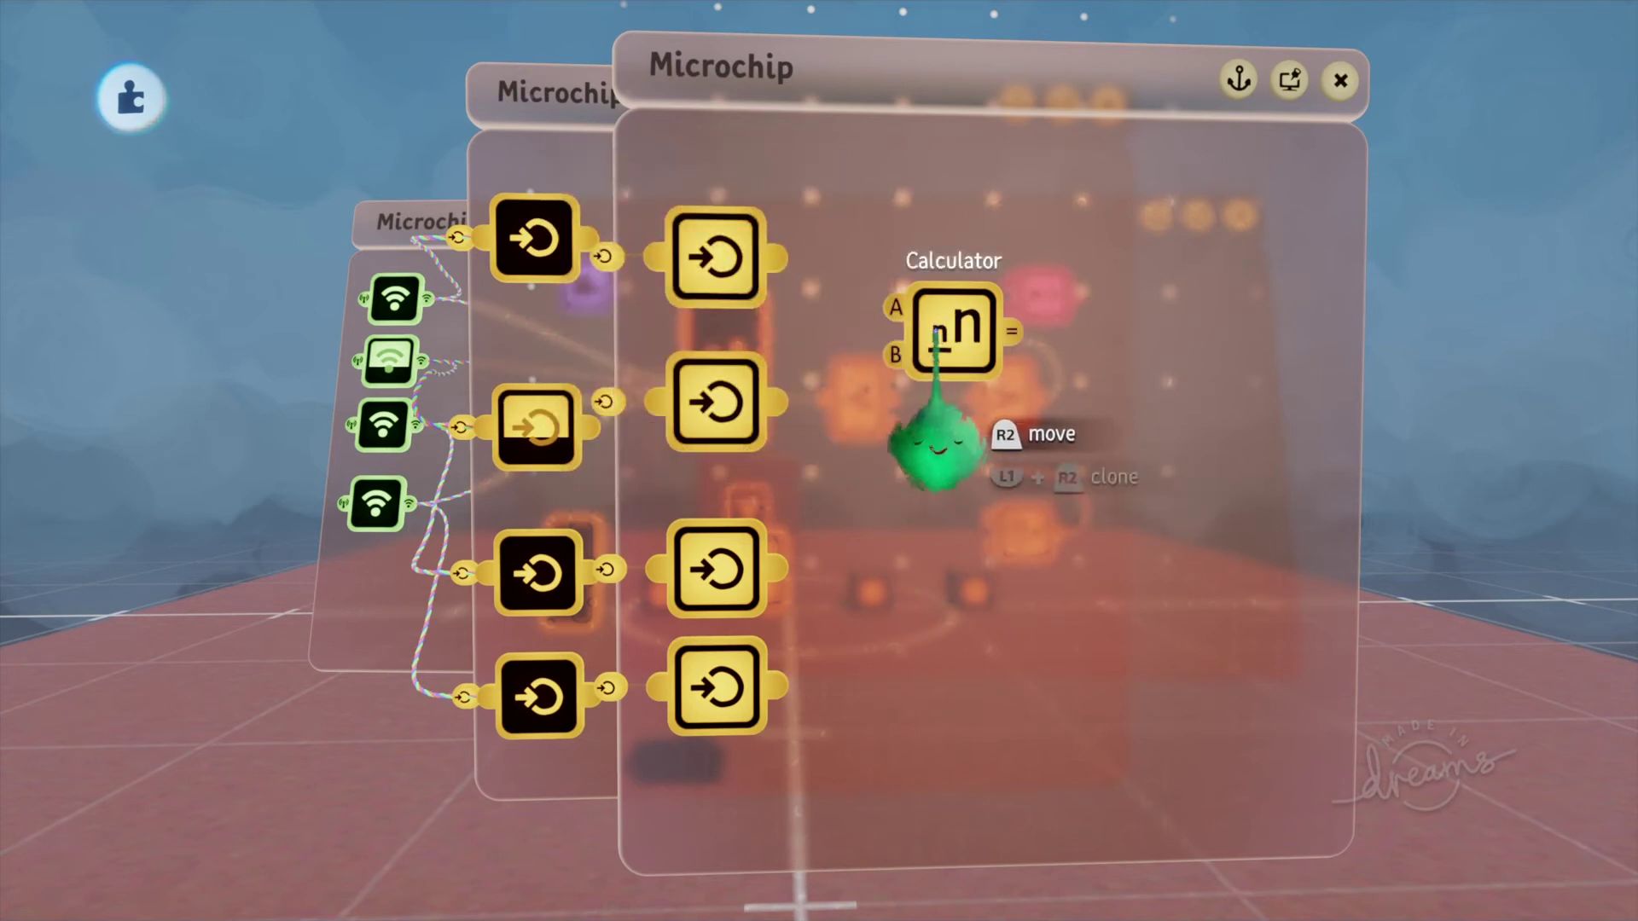
mouse_move(939, 448)
left_mouse_down()
mouse_move(922, 760)
mouse_move(921, 695)
mouse_move(891, 657)
left_mouse_up()
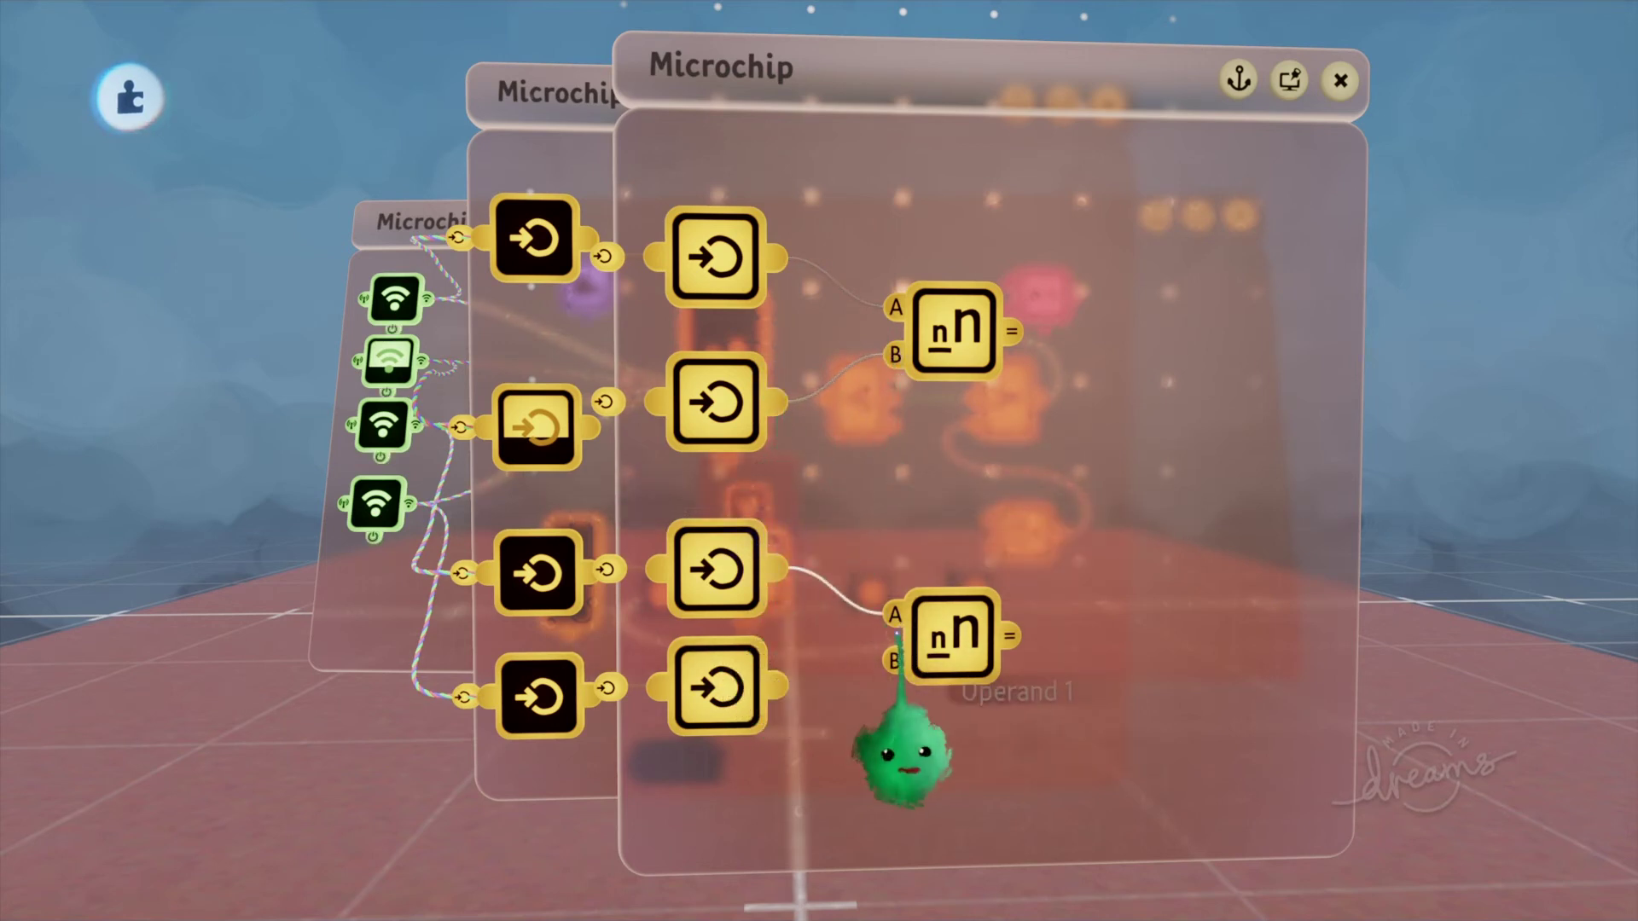
left_click_drag(943, 768, 1118, 568)
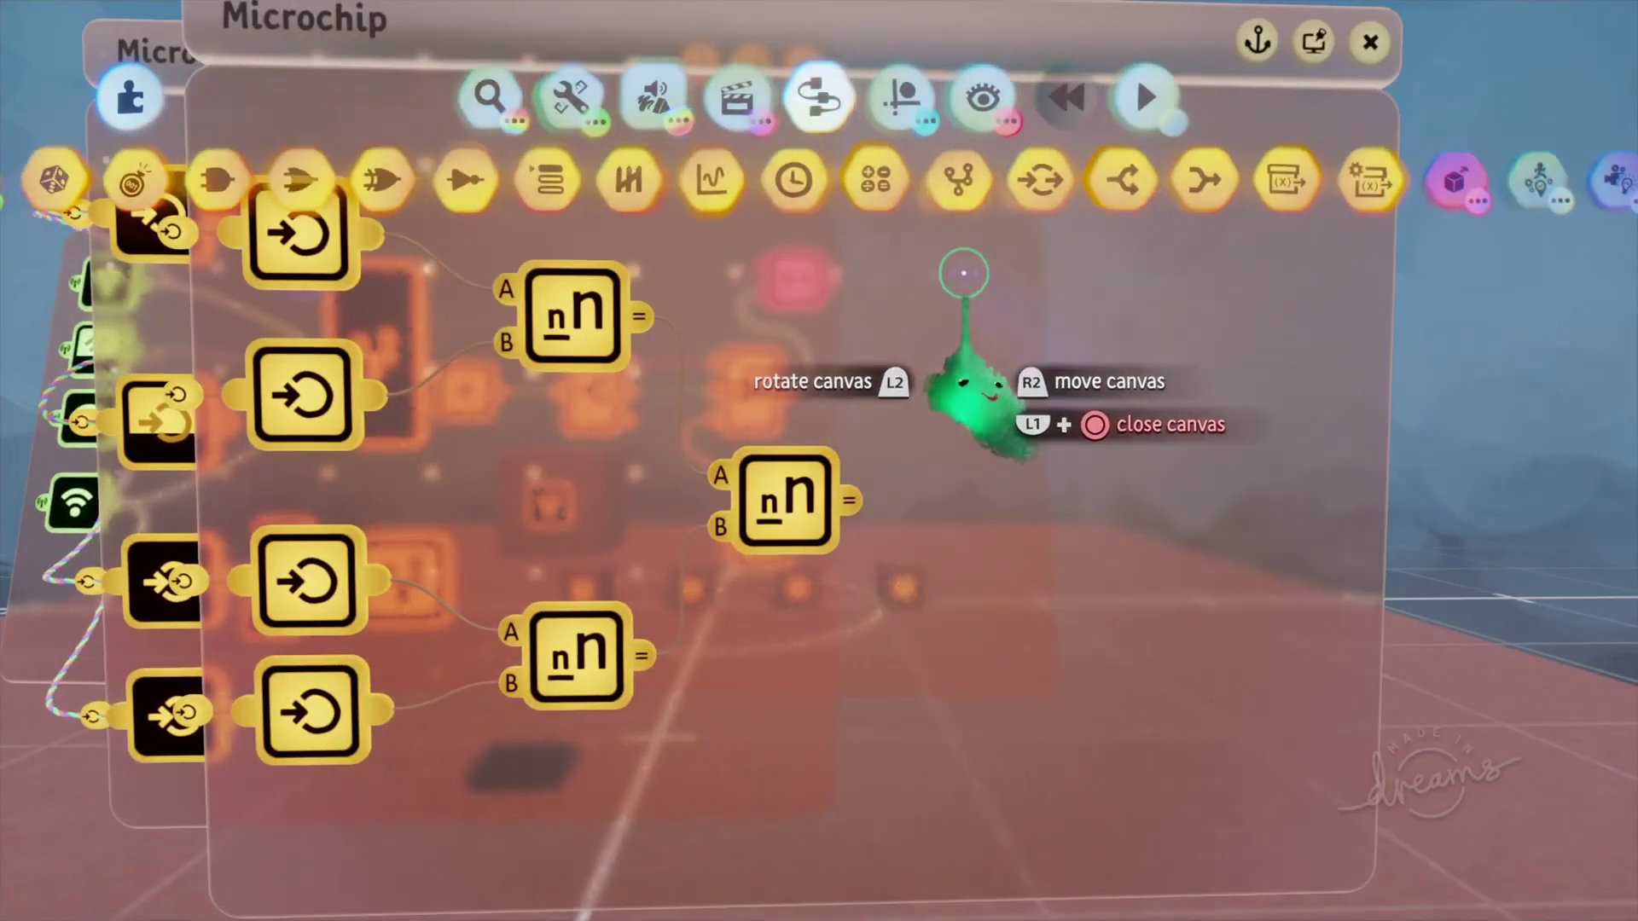
Step: Add an output Node after the final Minimum Calculator, wire the result into it, and close the innermost microchip
left_click(1024, 181)
left_click(1263, 512)
left_click(1191, 501)
key("Escape")
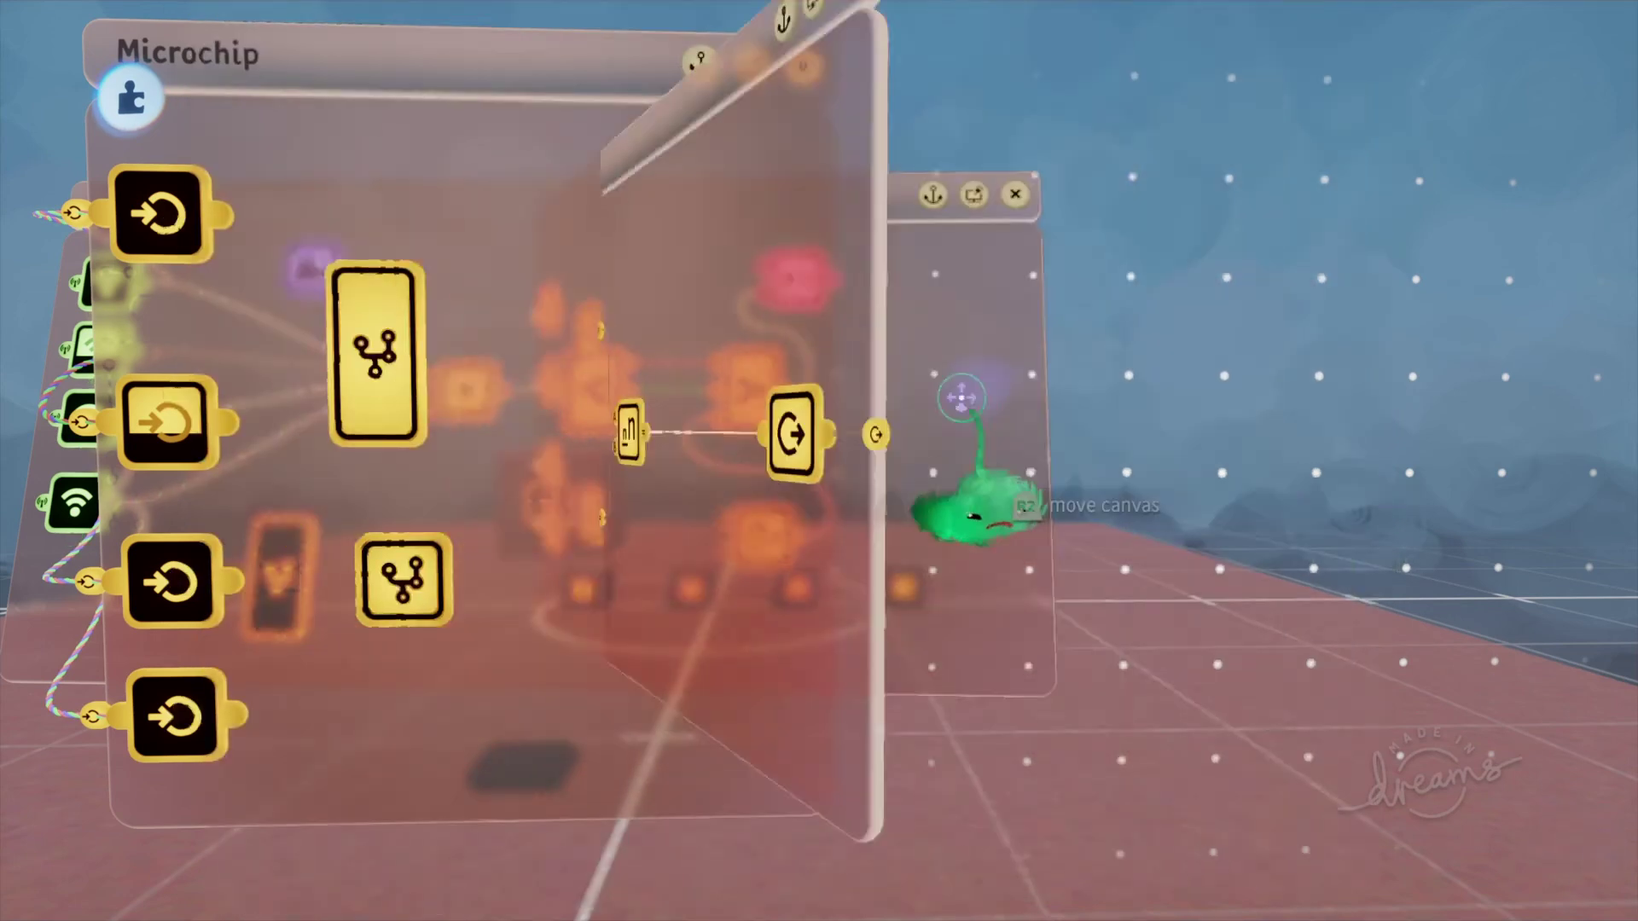
Step: Clone the minimum microchip below the original and set all three Calculators in the copy to Maximum
key("Delete")
left_click_drag(699, 415, 709, 691)
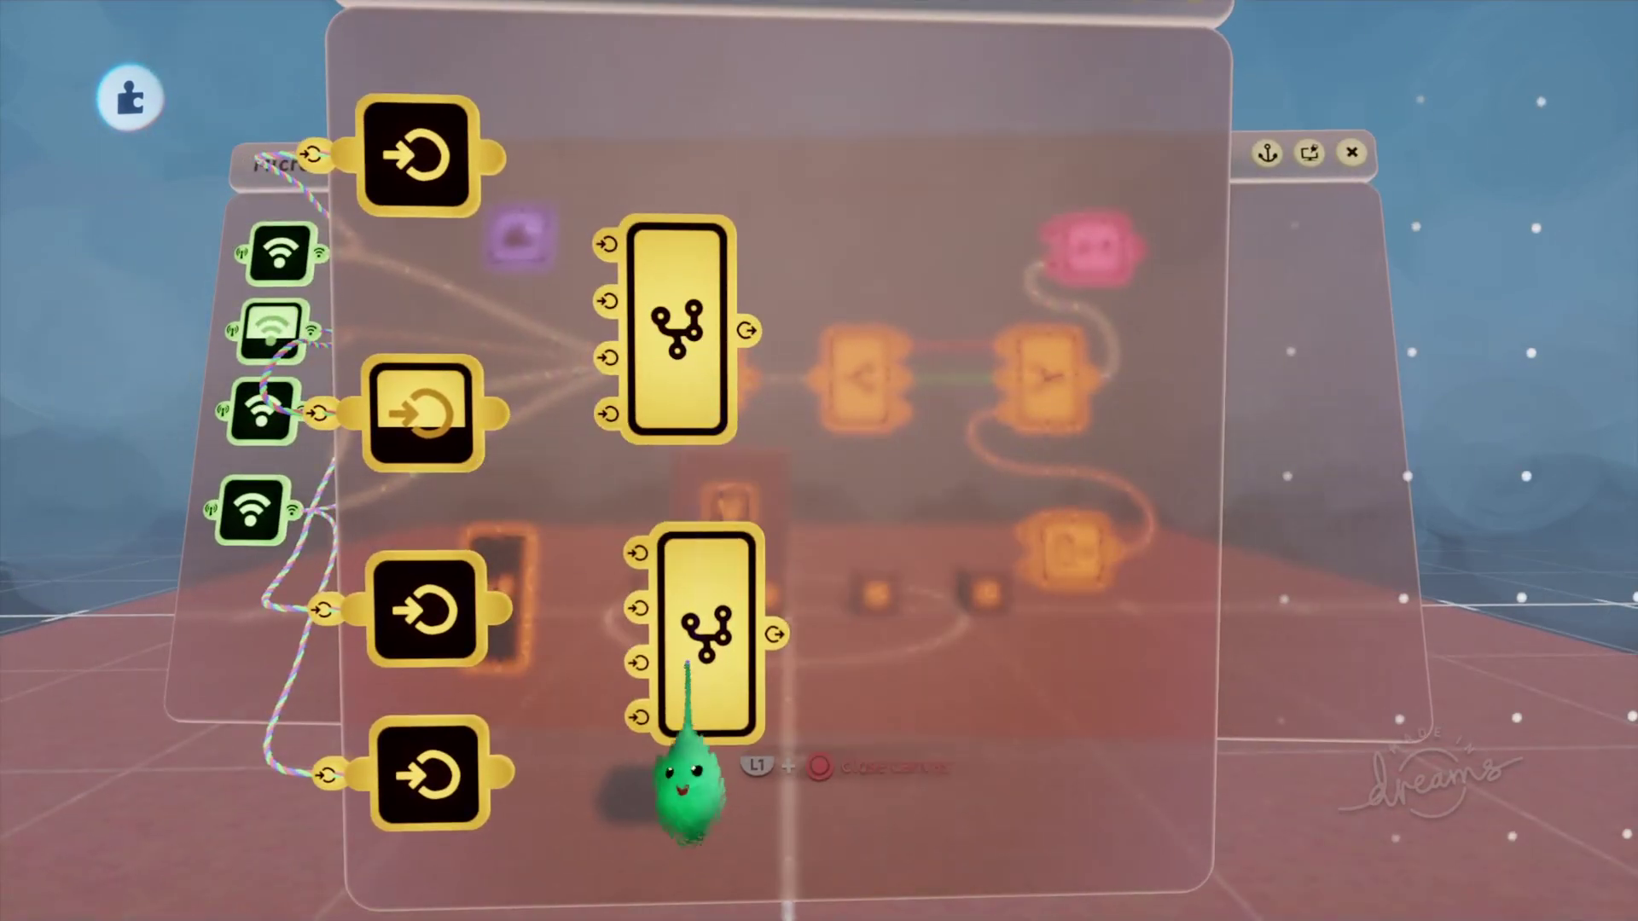
left_click(689, 661)
left_click(757, 579)
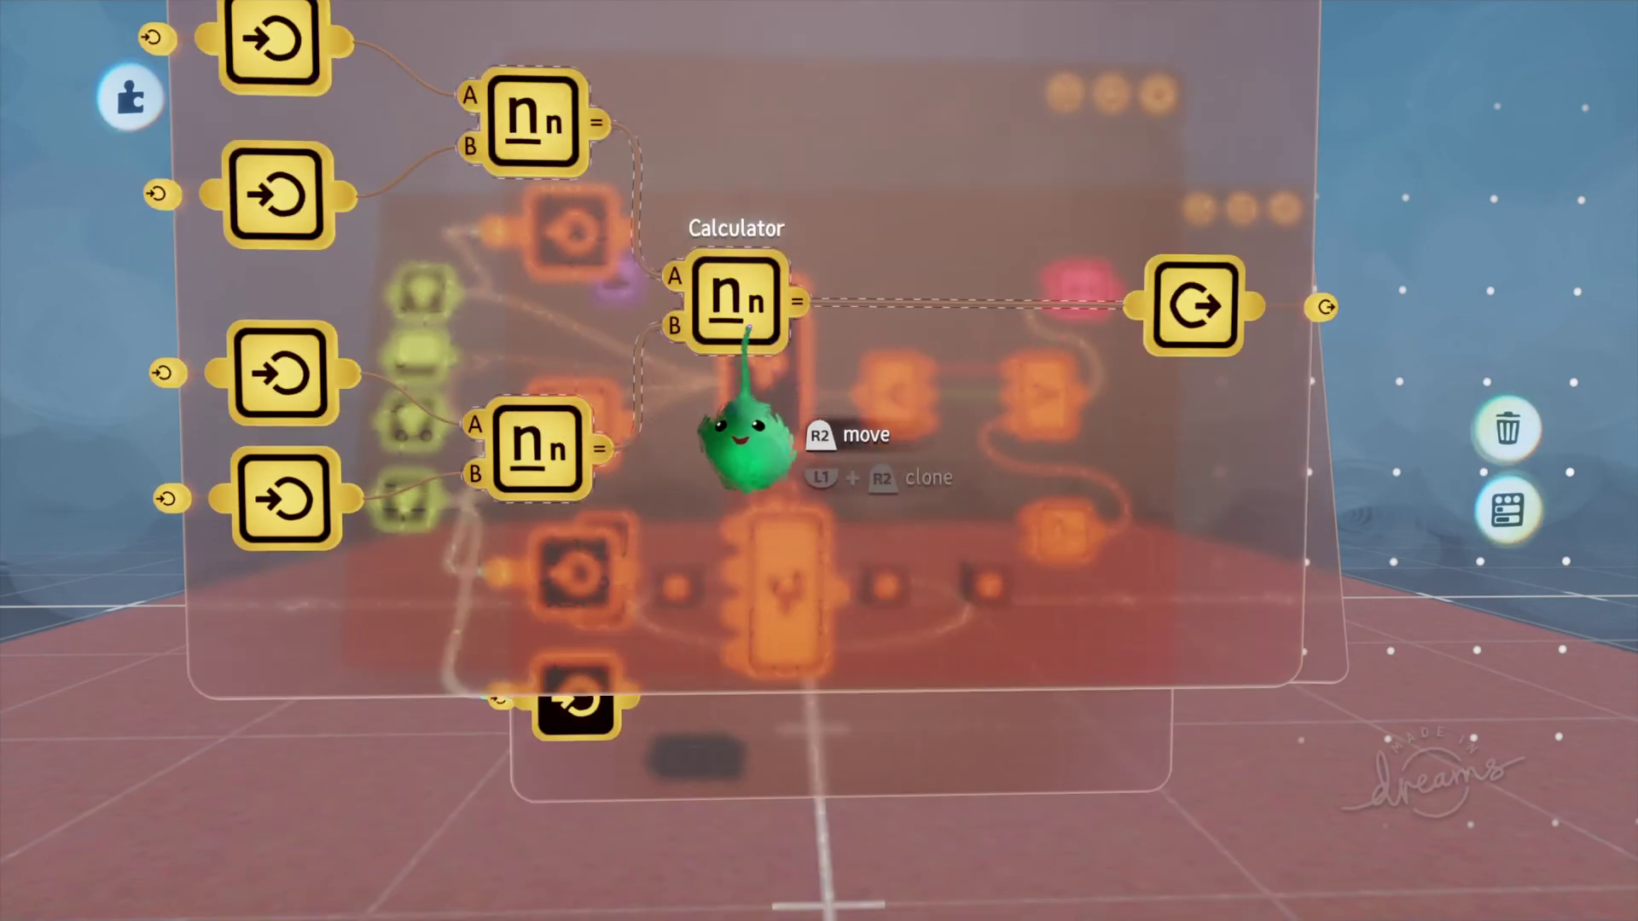
key("Escape")
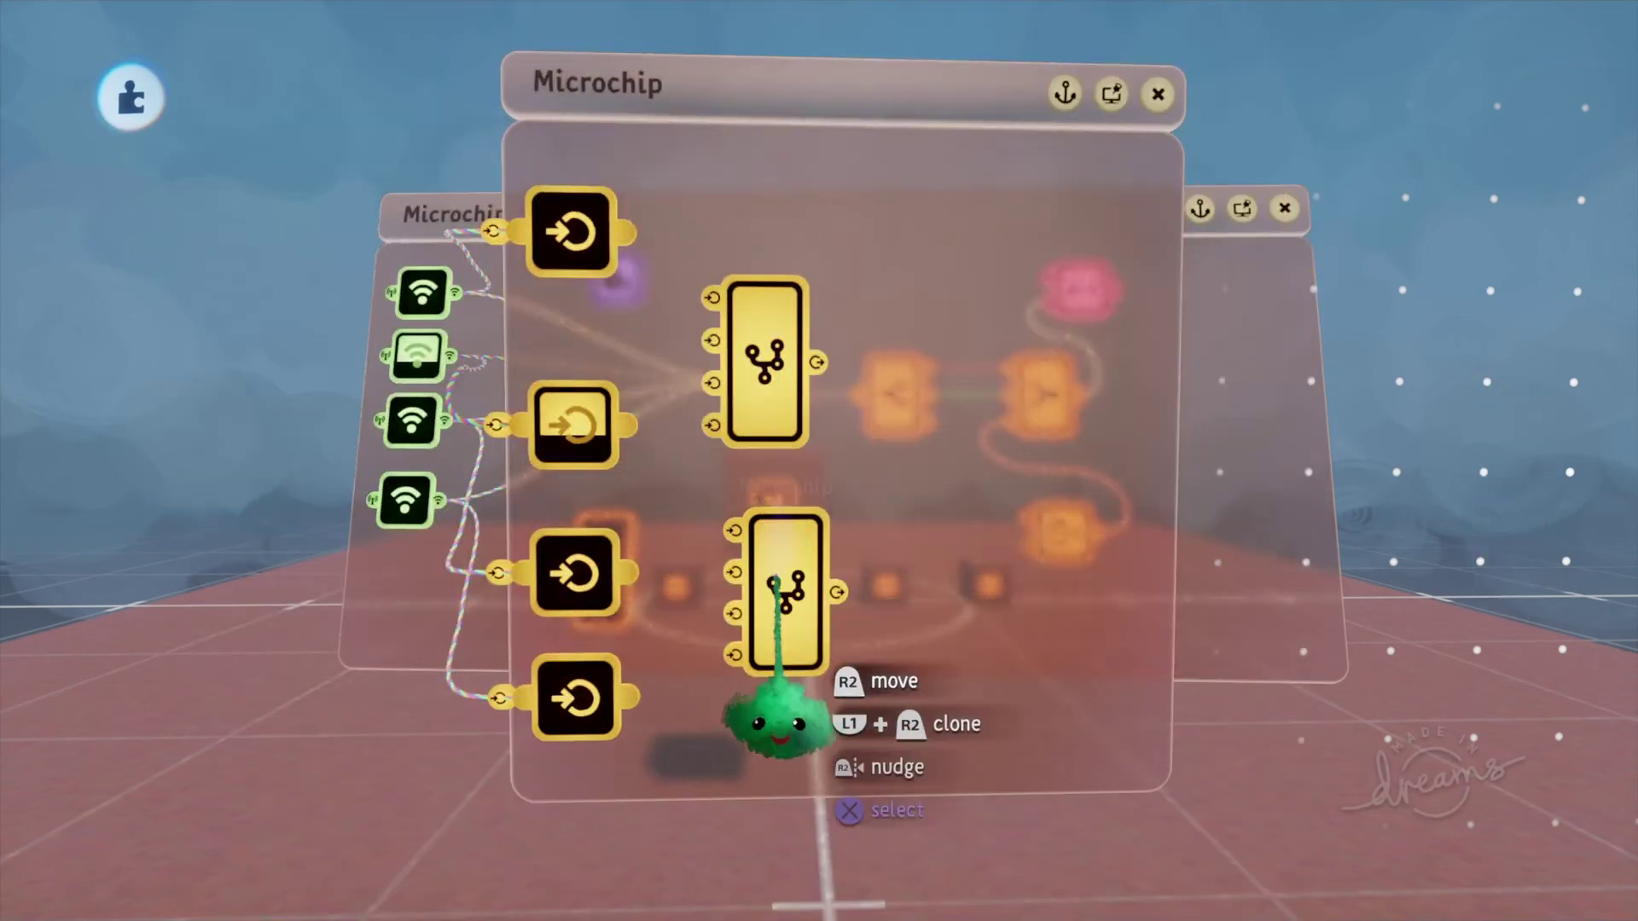
Step: Align the minimum microchip above the maximum one and wire all four Nodes into the inputs of both microchips
left_click_drag(762, 356, 783, 314)
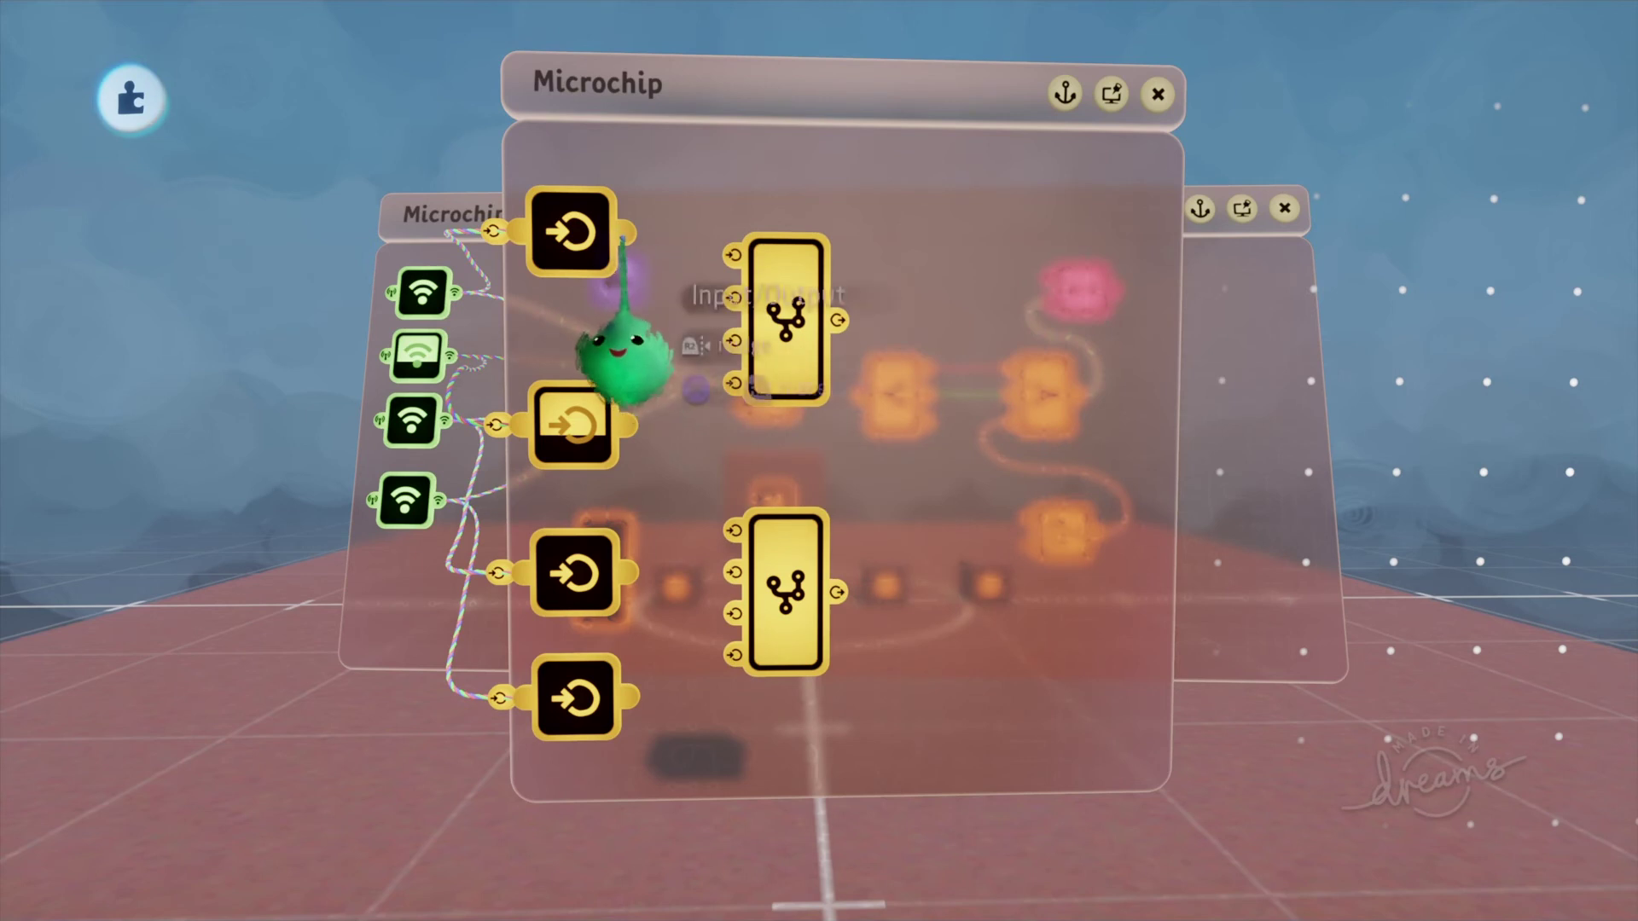
left_click(716, 367)
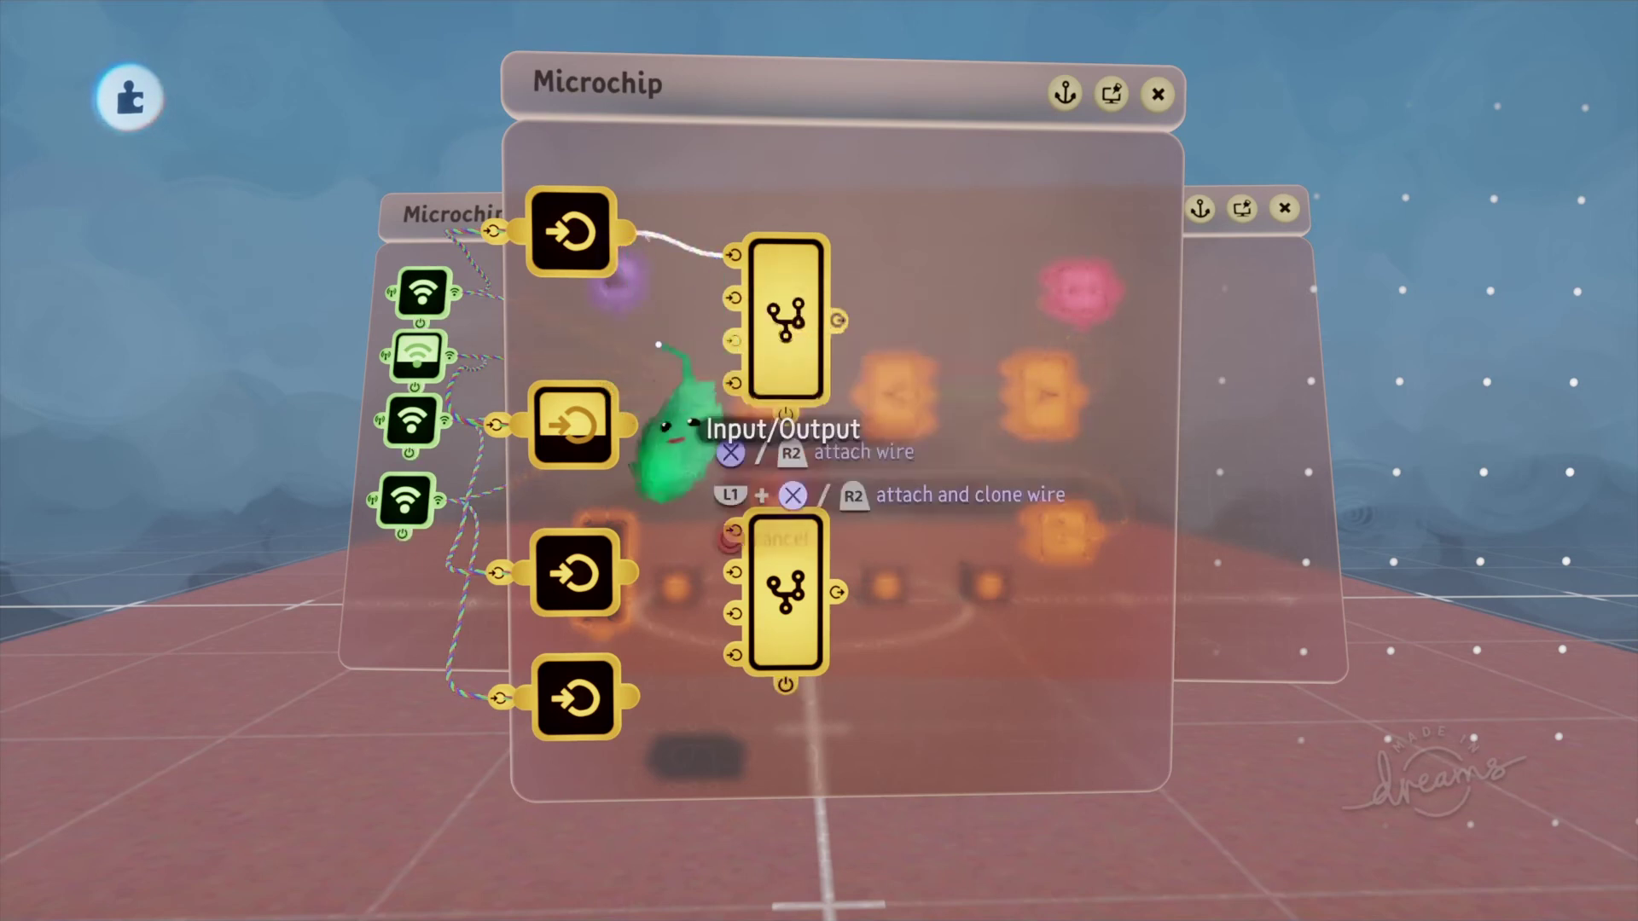
left_click(733, 531)
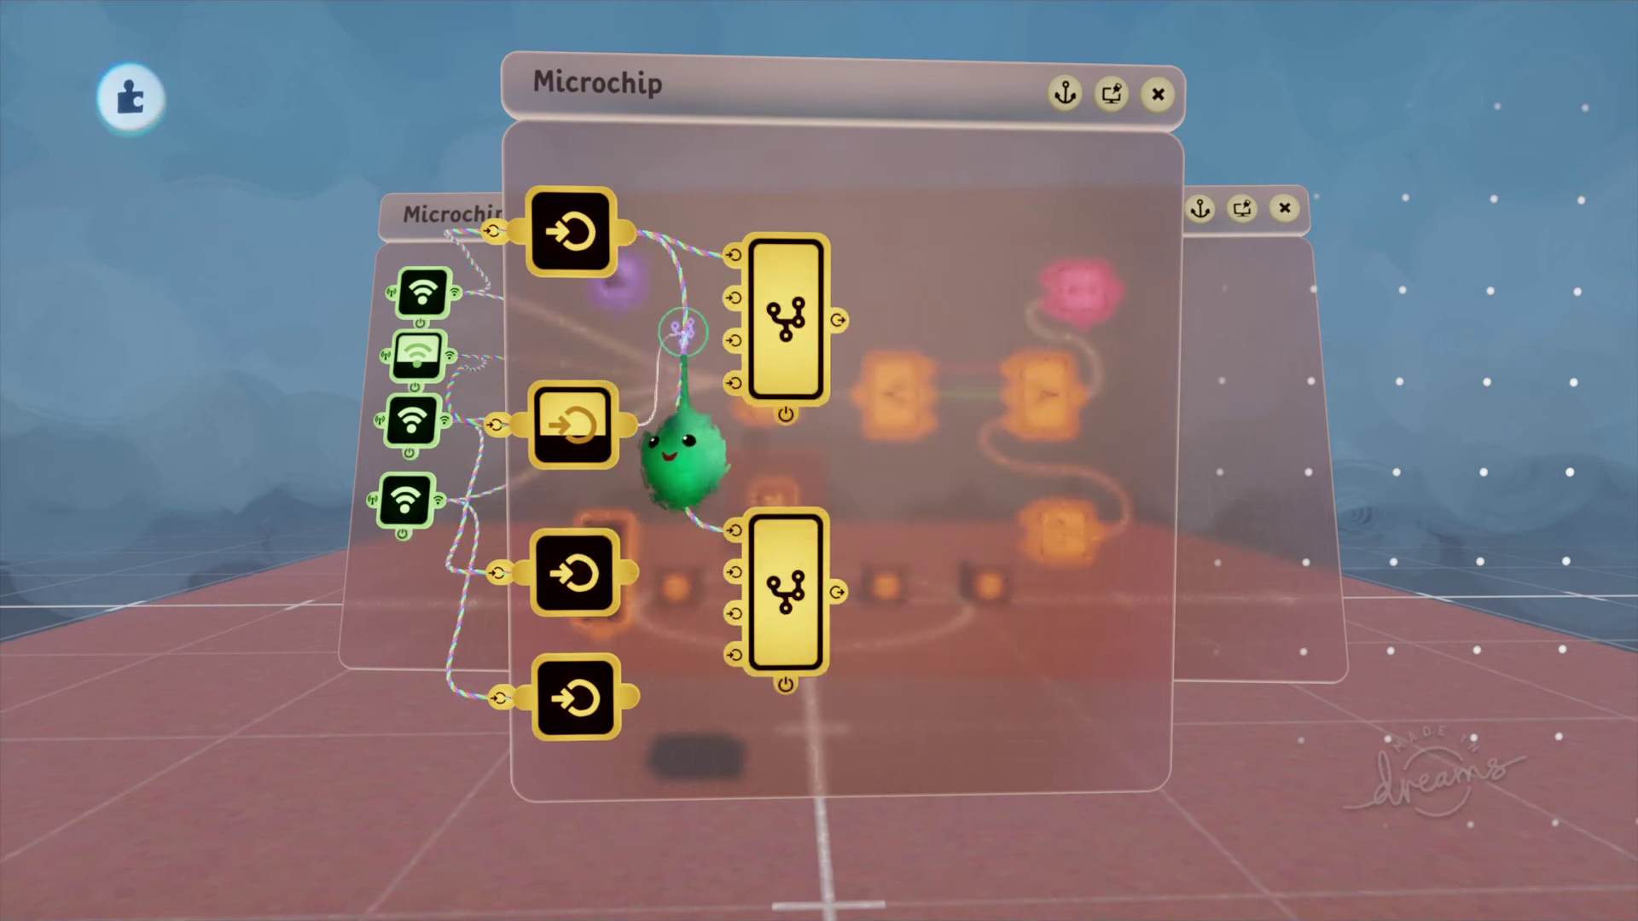
left_click(733, 298)
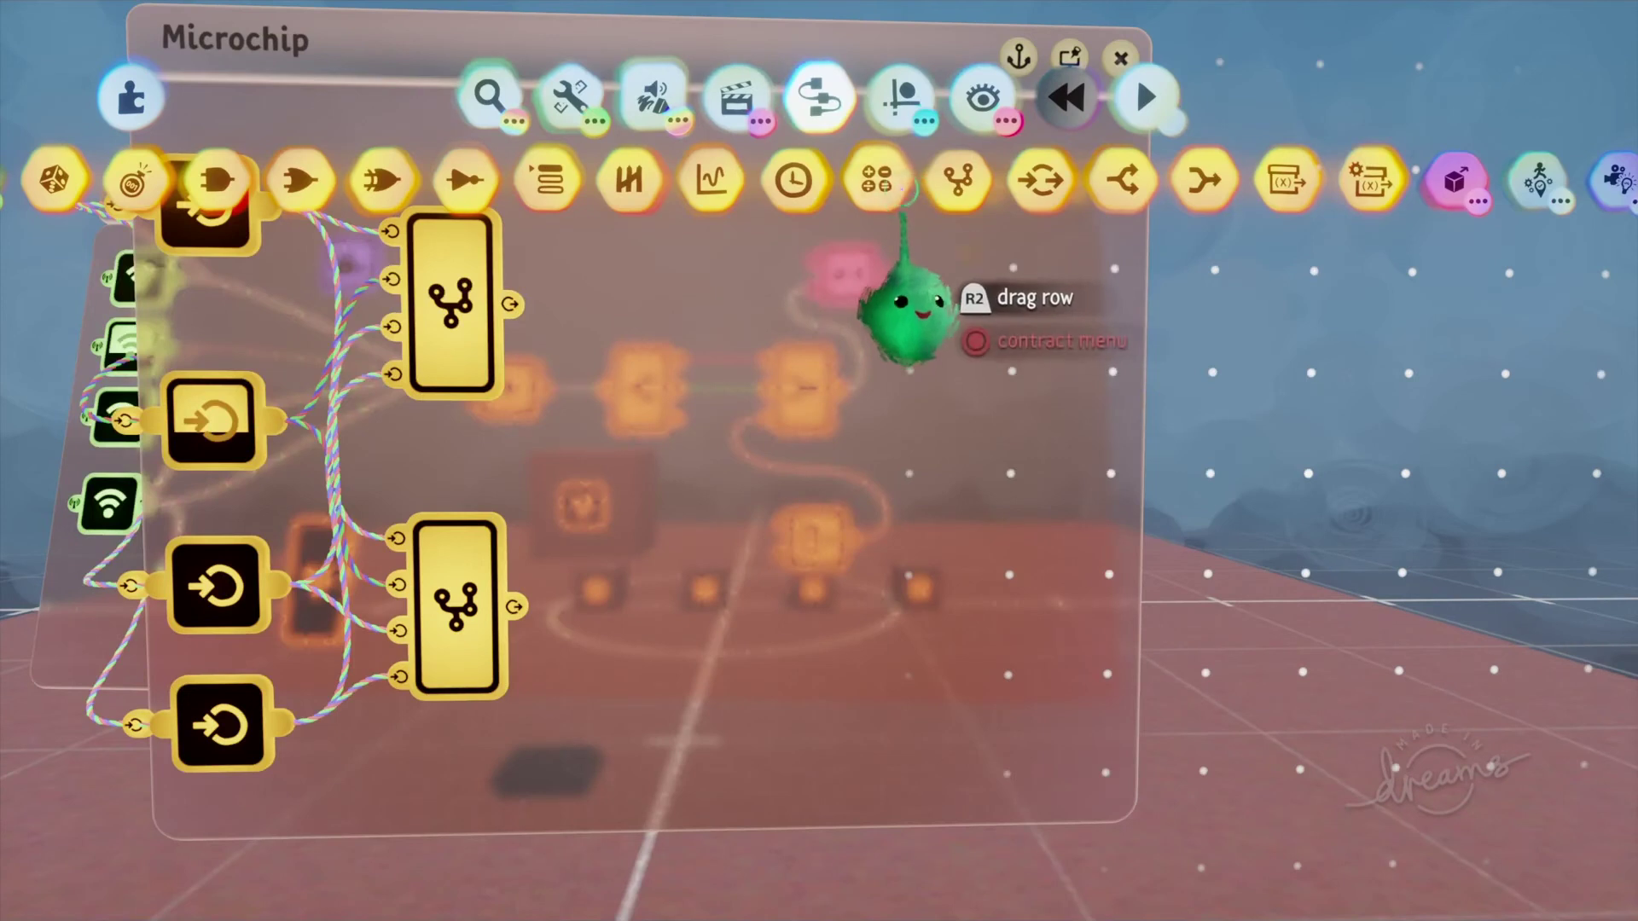
Step: Add a Calculator to the nested microchip beside the outputs of the minimum and maximum microchips
left_click(877, 178)
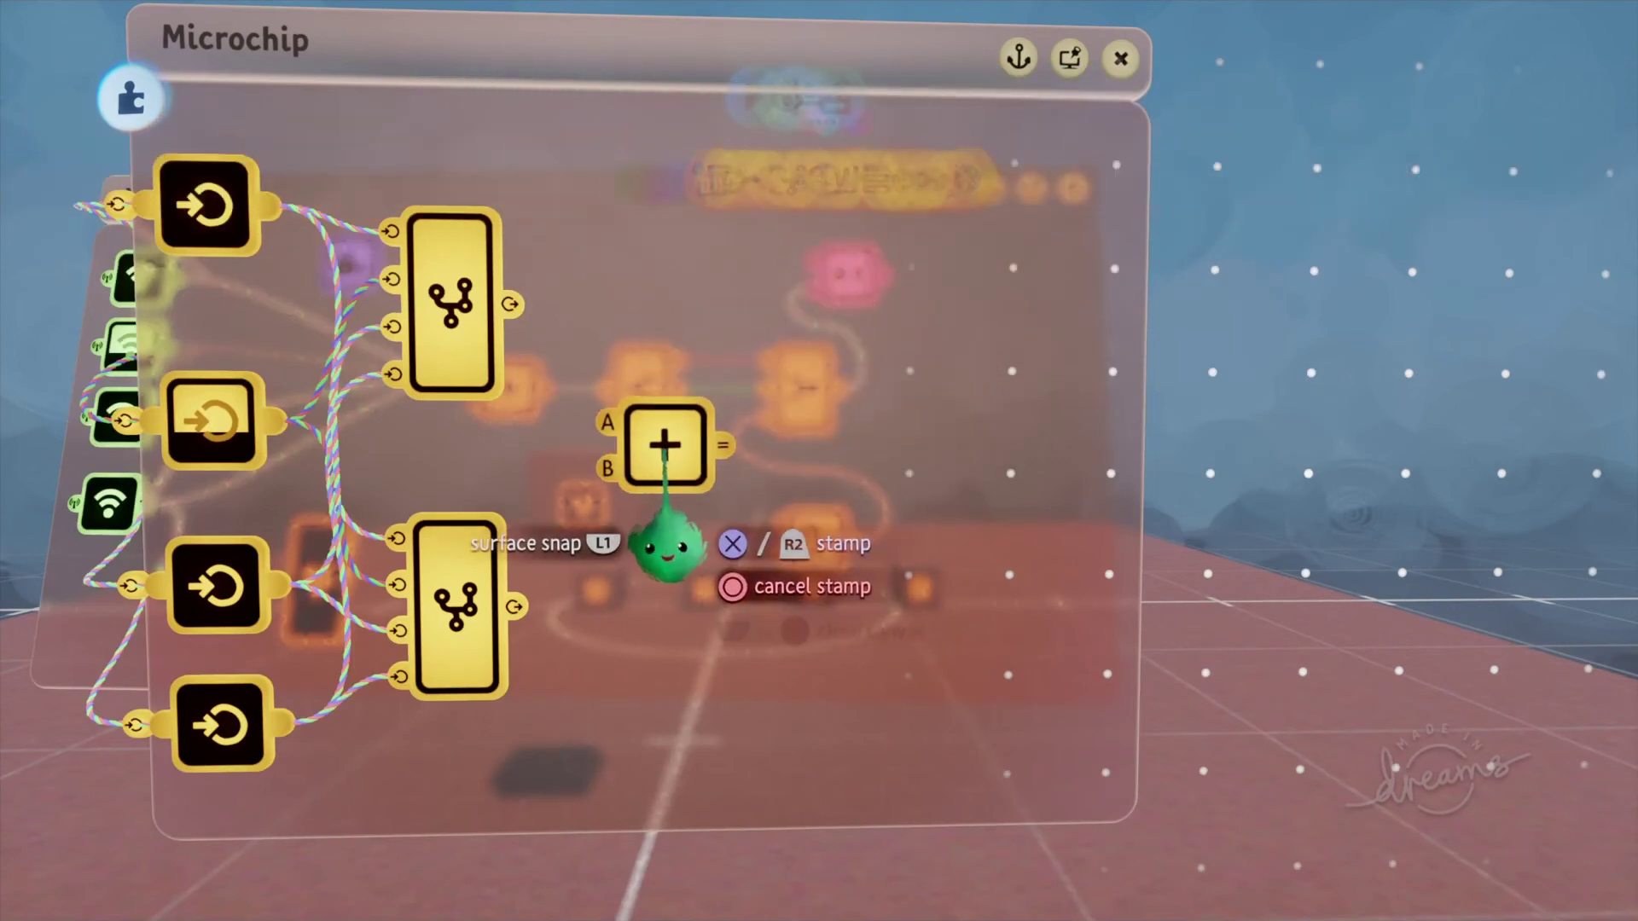
left_click(653, 459)
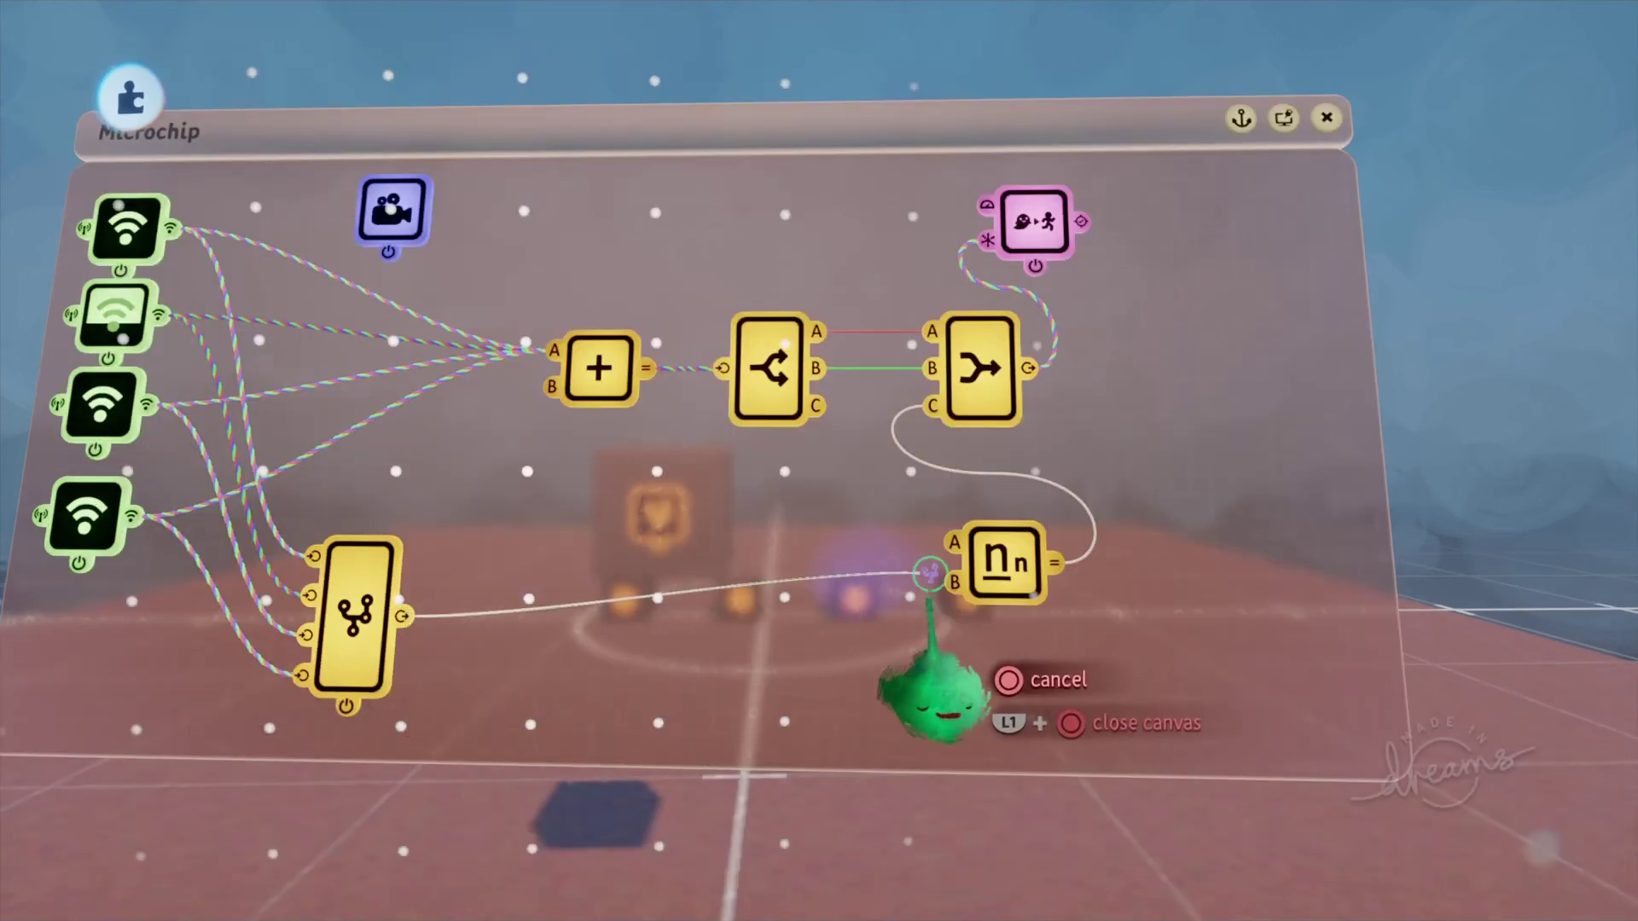
Step: Wire the nested microchip's output into operand B of the Maximum Calculator feeding the combiner's C input, and close the microchip
left_click(947, 571)
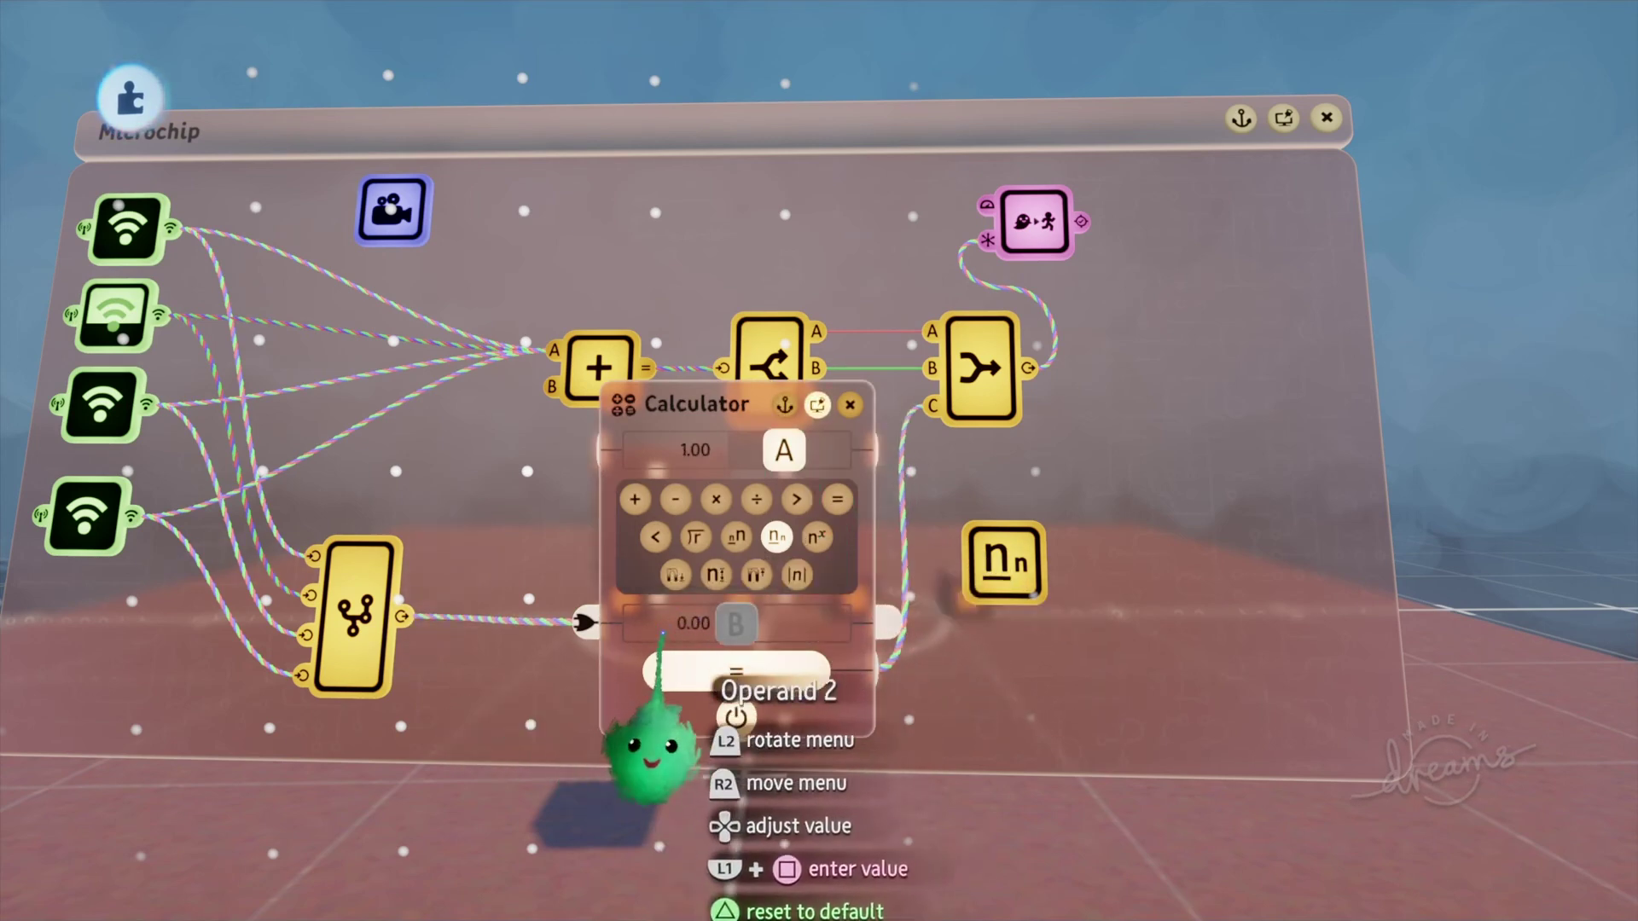
key("Escape")
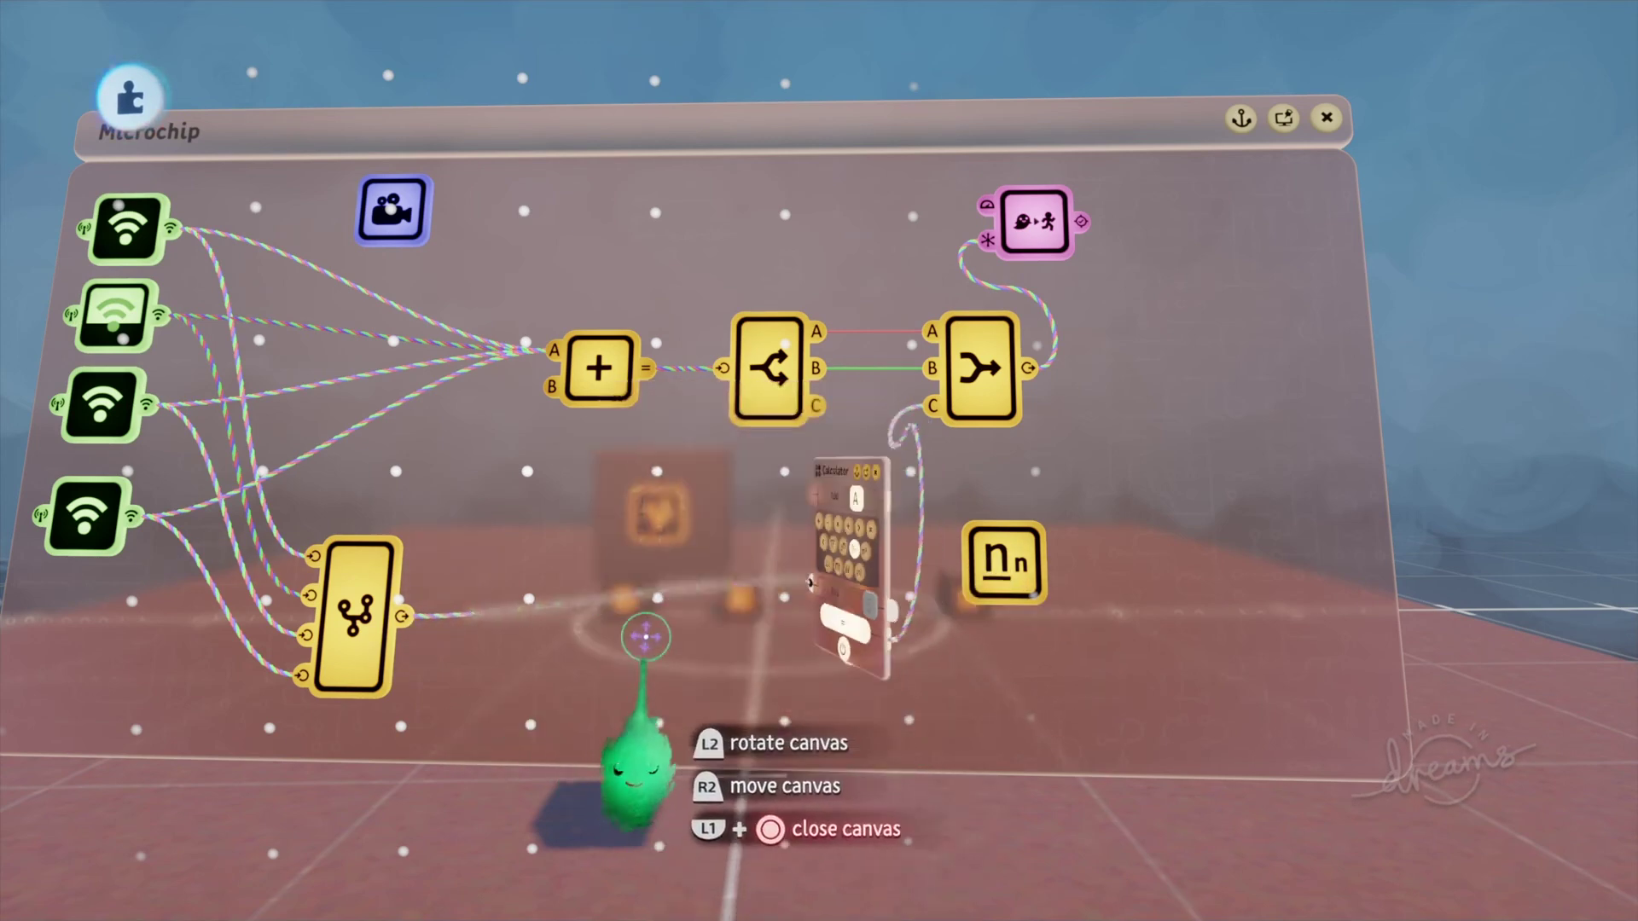
scroll(642, 644, "down", 5)
key("Escape")
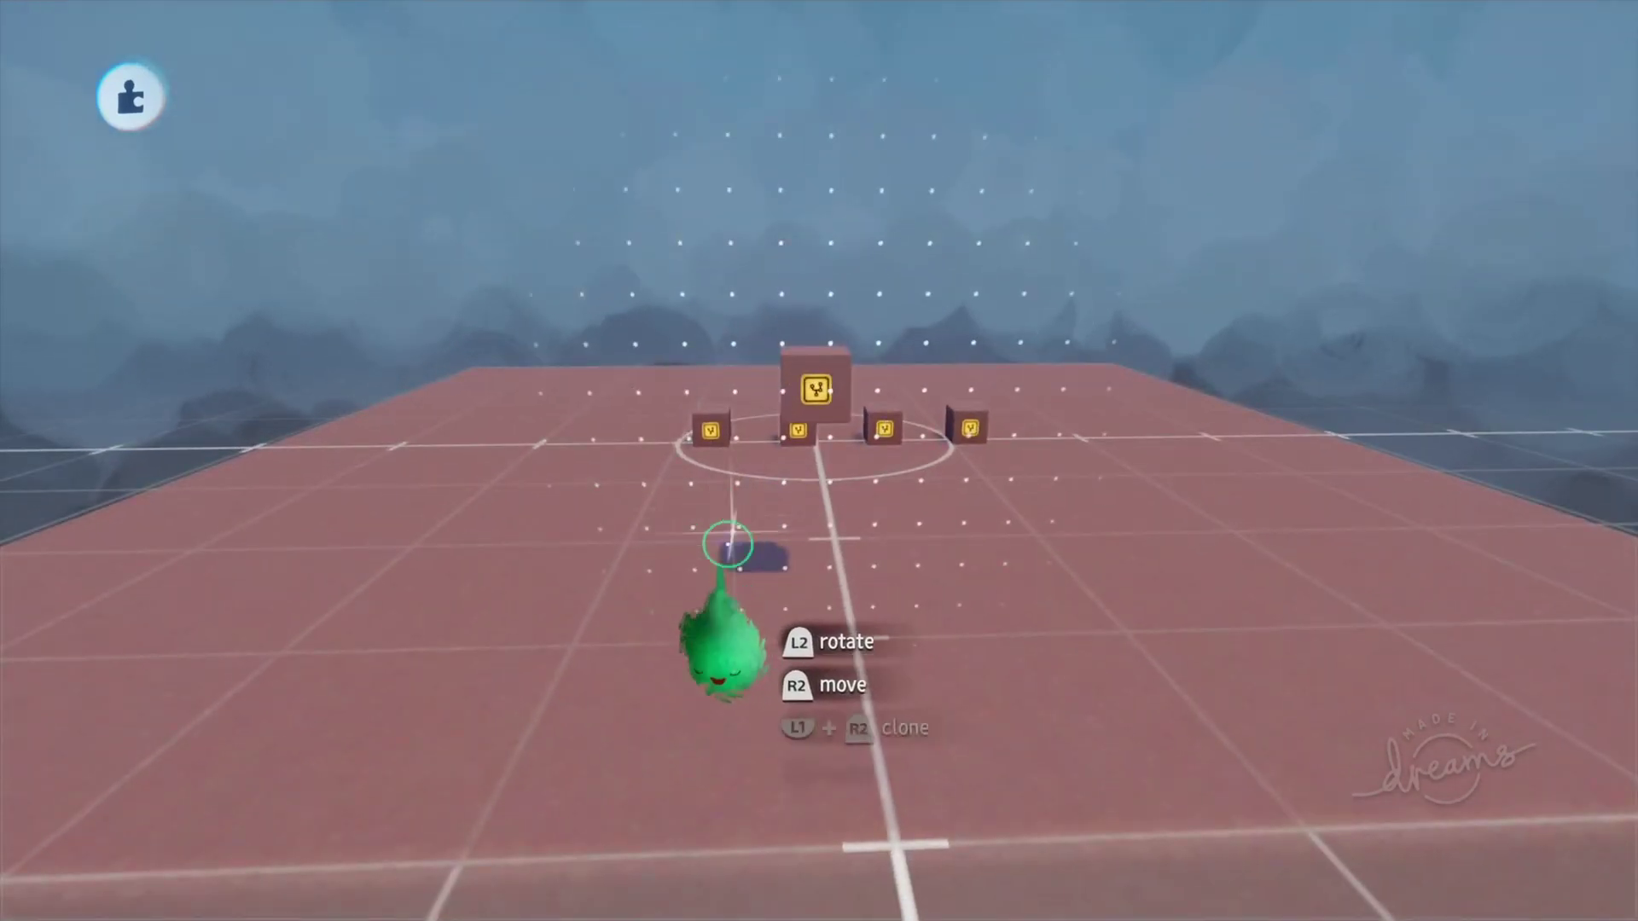
Step: Run time to watch the follower cube react, and test the scene in play mode through its camera
key("space")
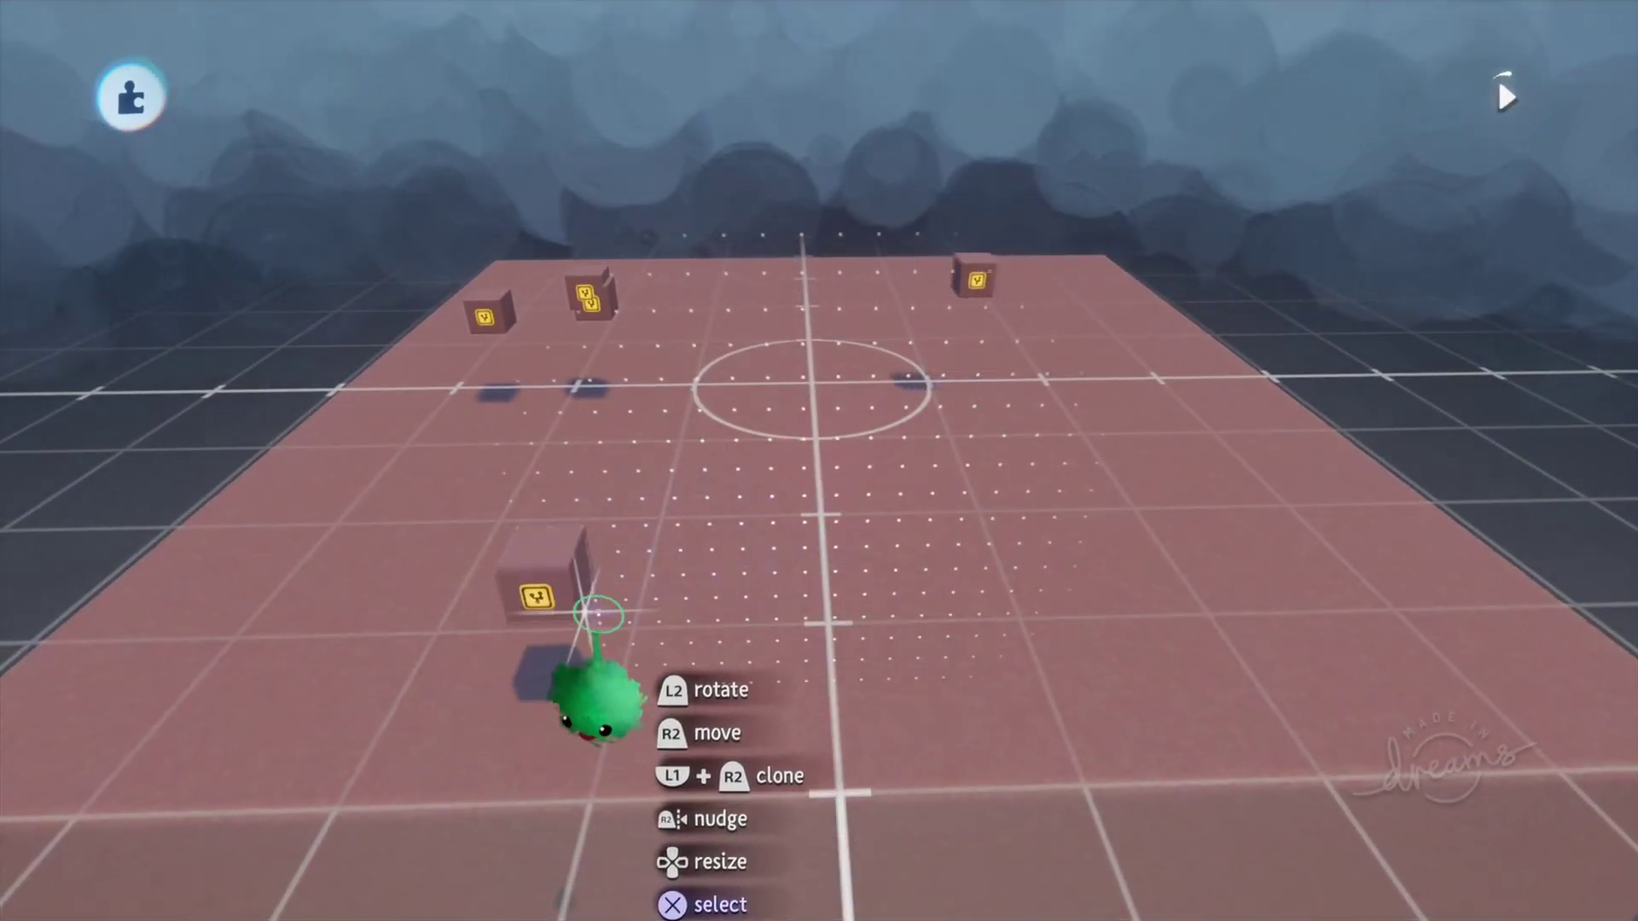
key("Escape")
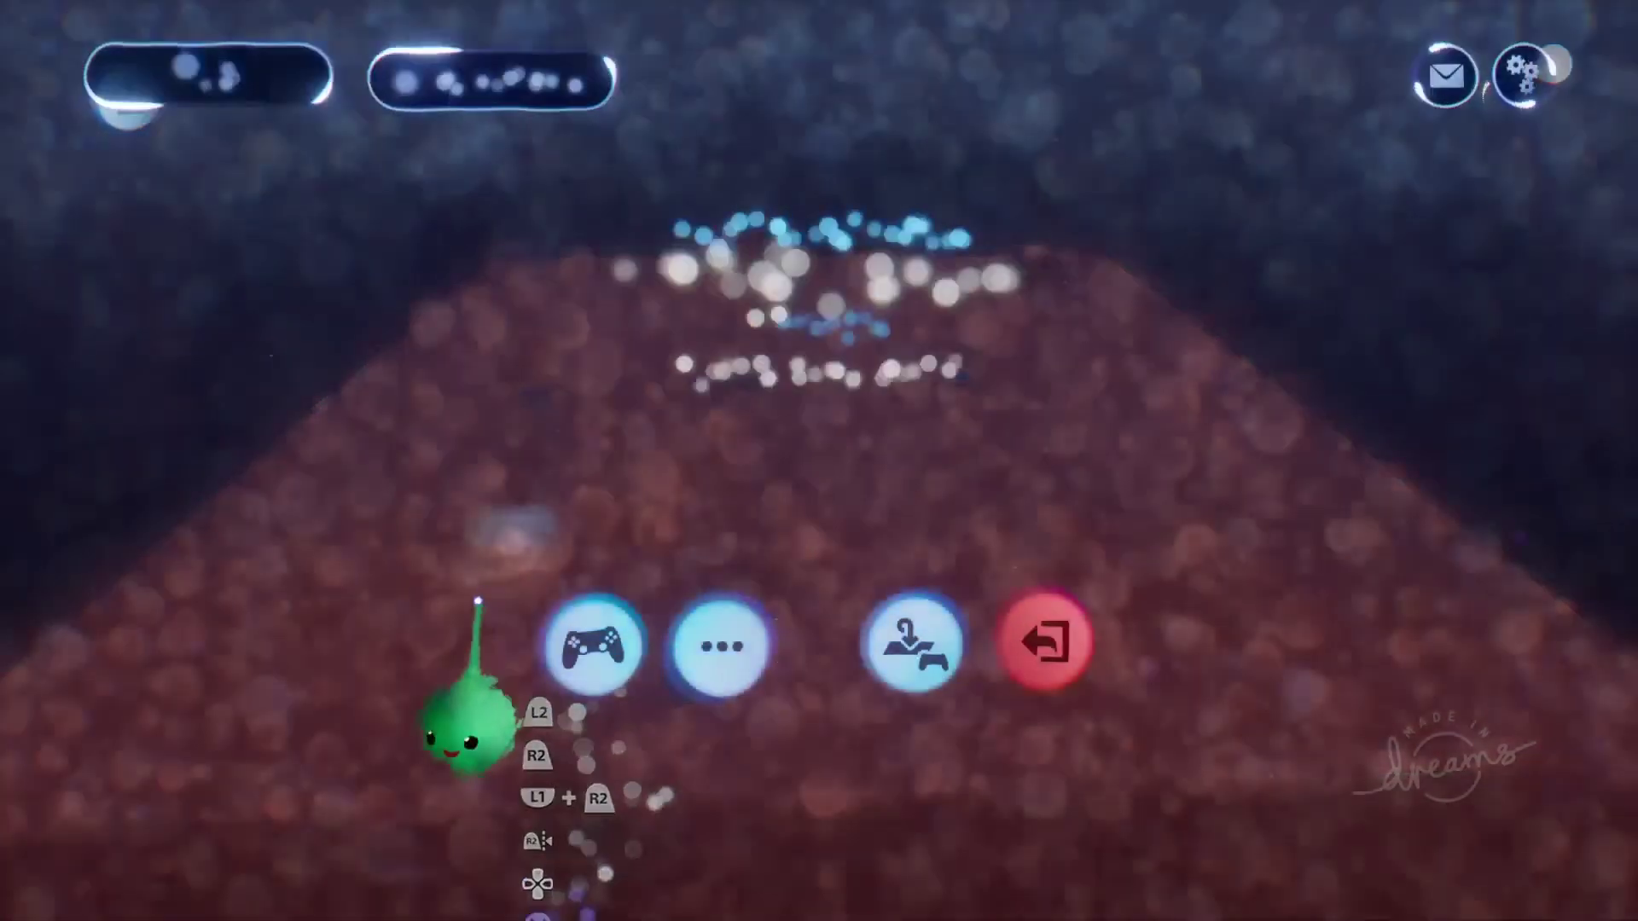
left_click(593, 648)
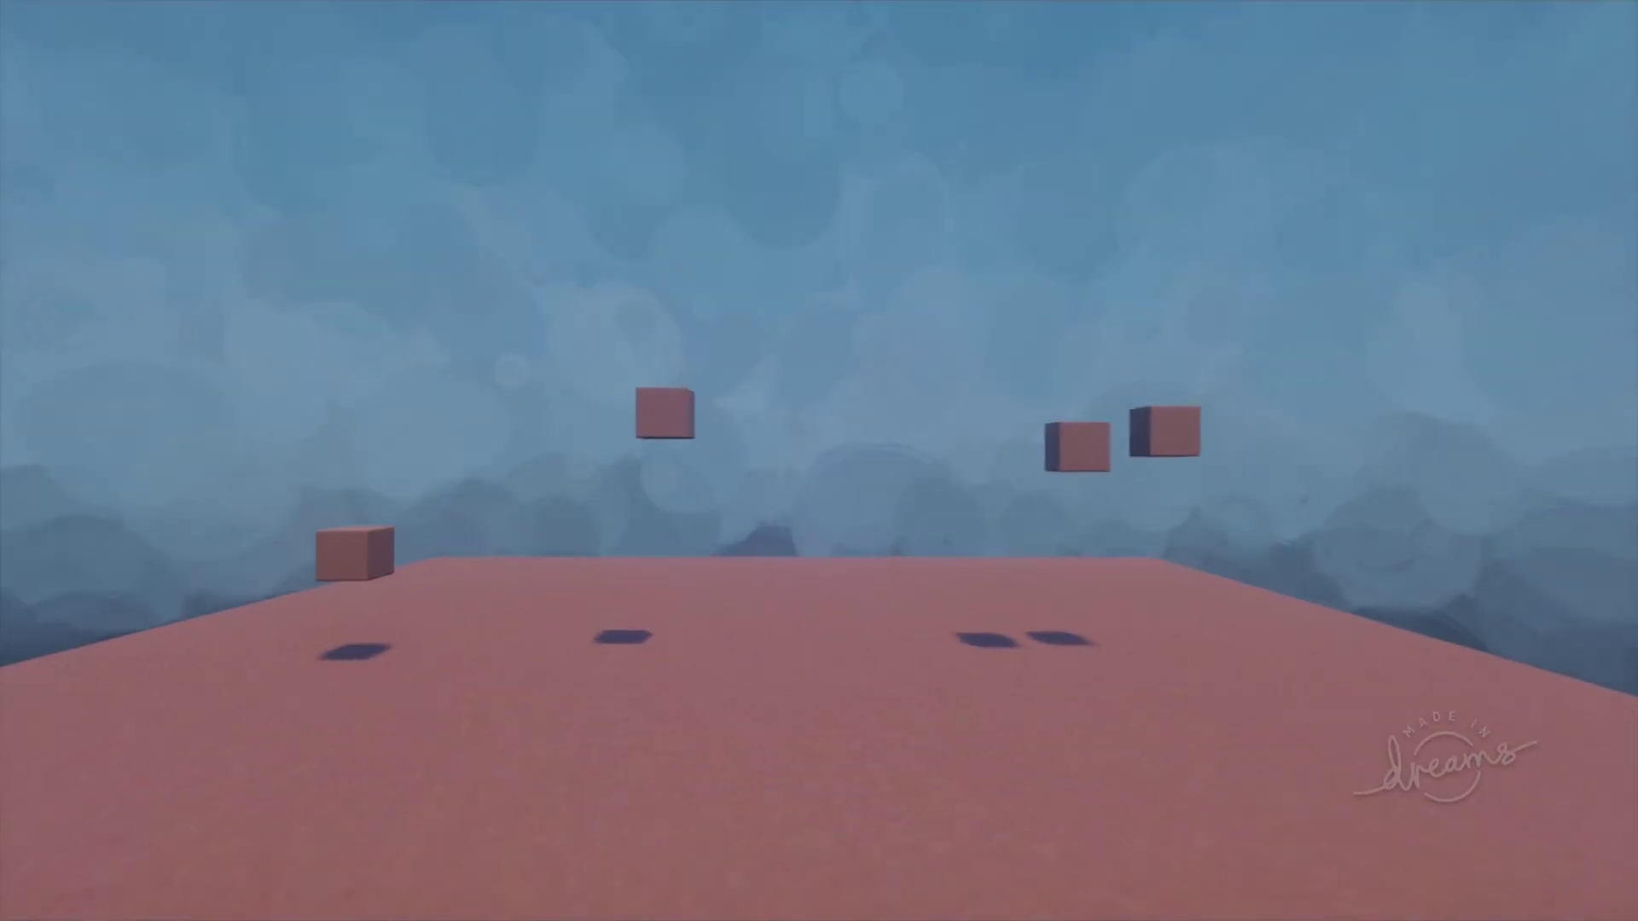